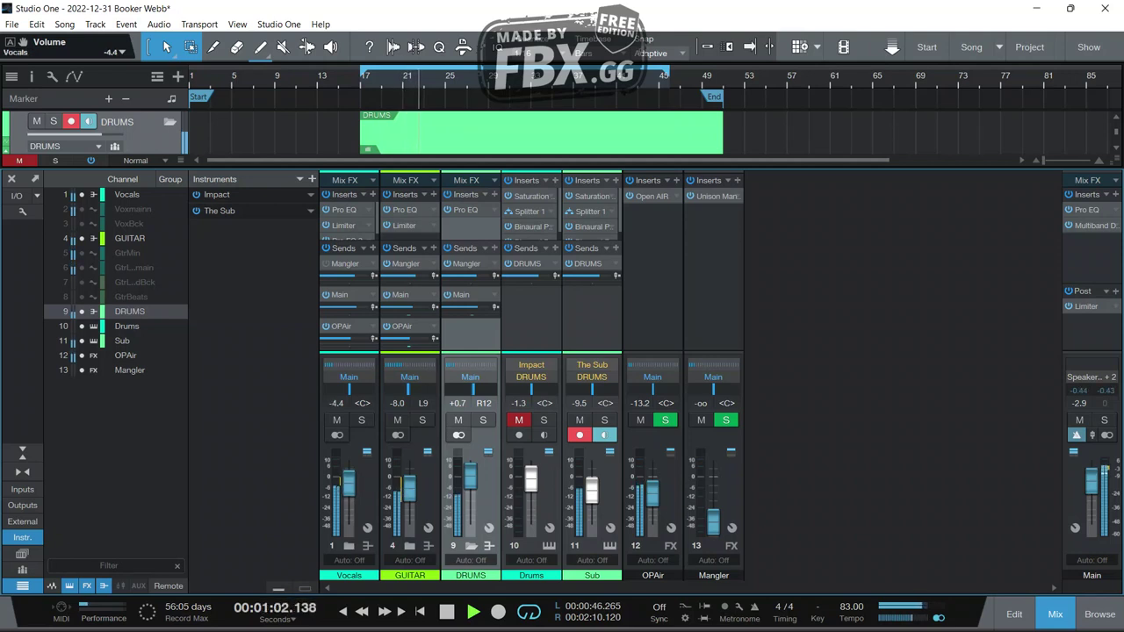
Unmute the Drums channel and open the Drums part for editing from the arrangement.
left_click(518, 420)
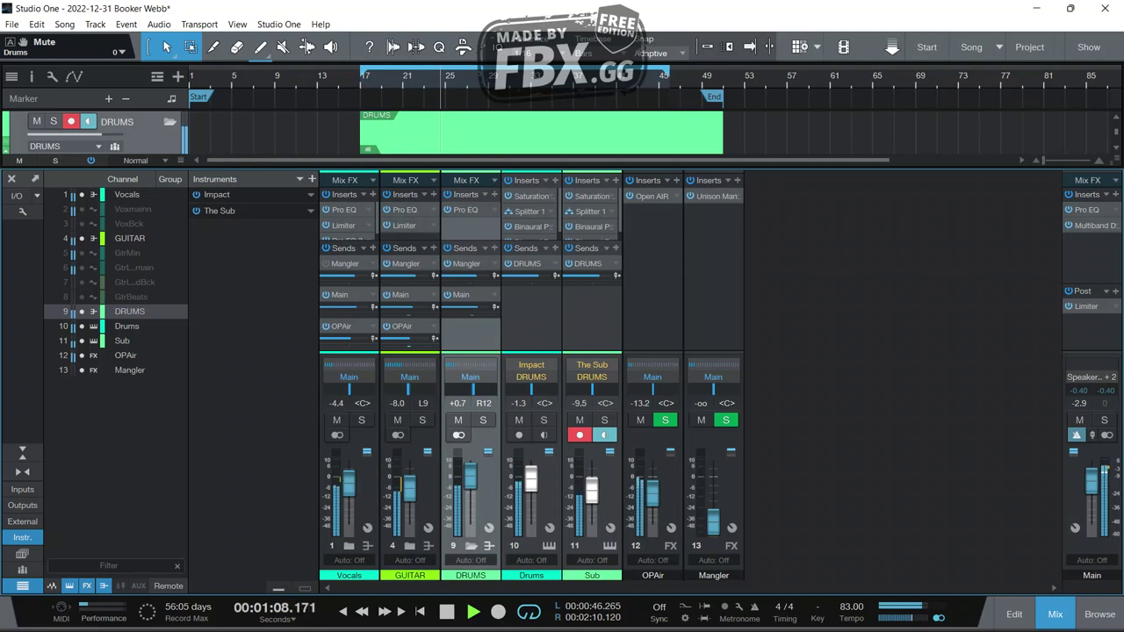
left_click(1054, 614)
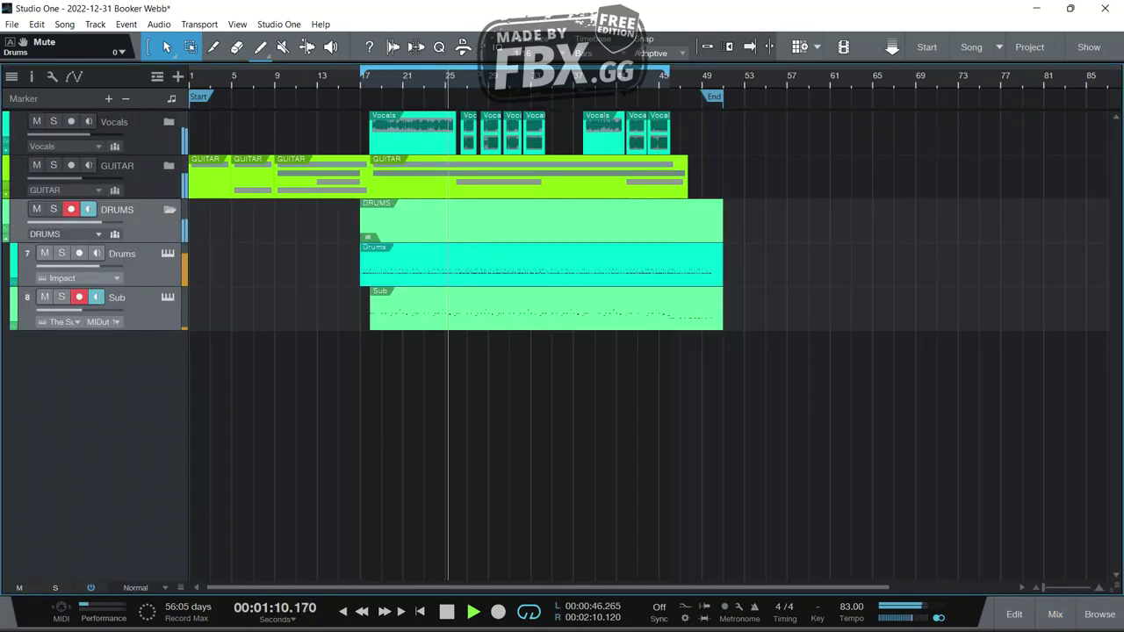
double_click(541, 265)
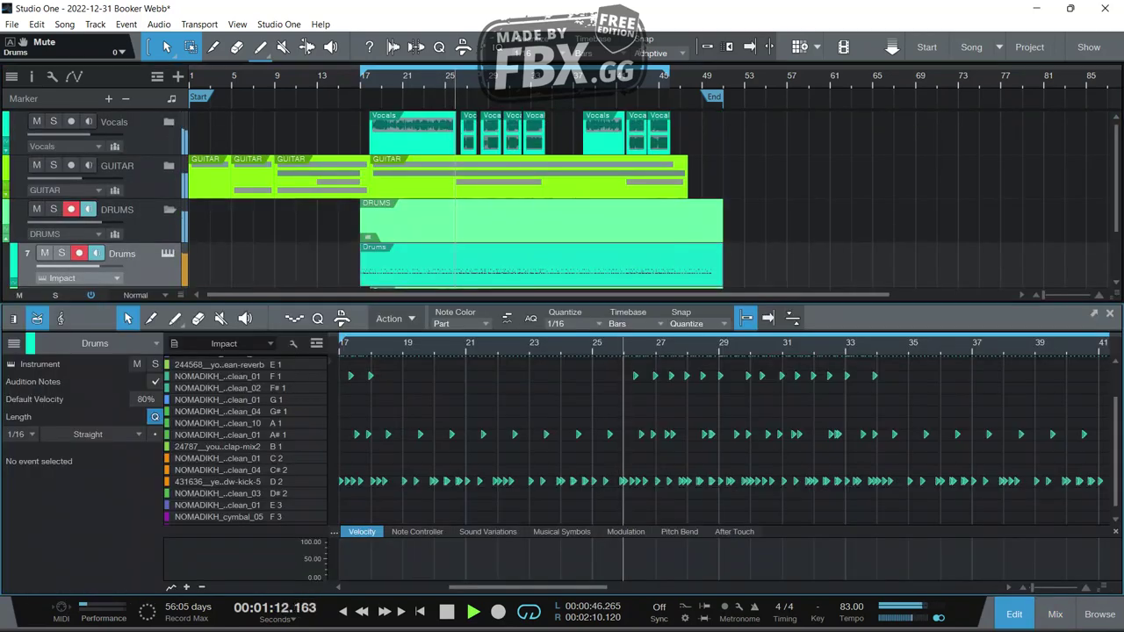
Inspect the Drums part, selecting all shaker notes on F 1 and then all hi-hat notes on D# 1.
scroll(738, 430, "down", 5)
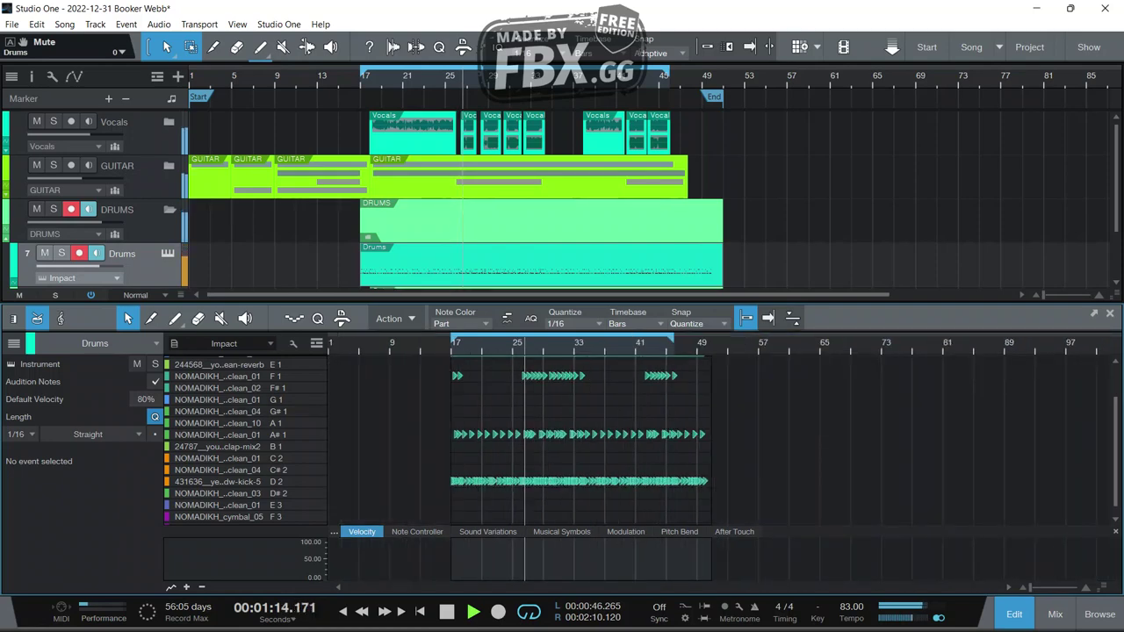
scroll(740, 430, "up", 2)
left_click_drag(723, 371, 715, 465)
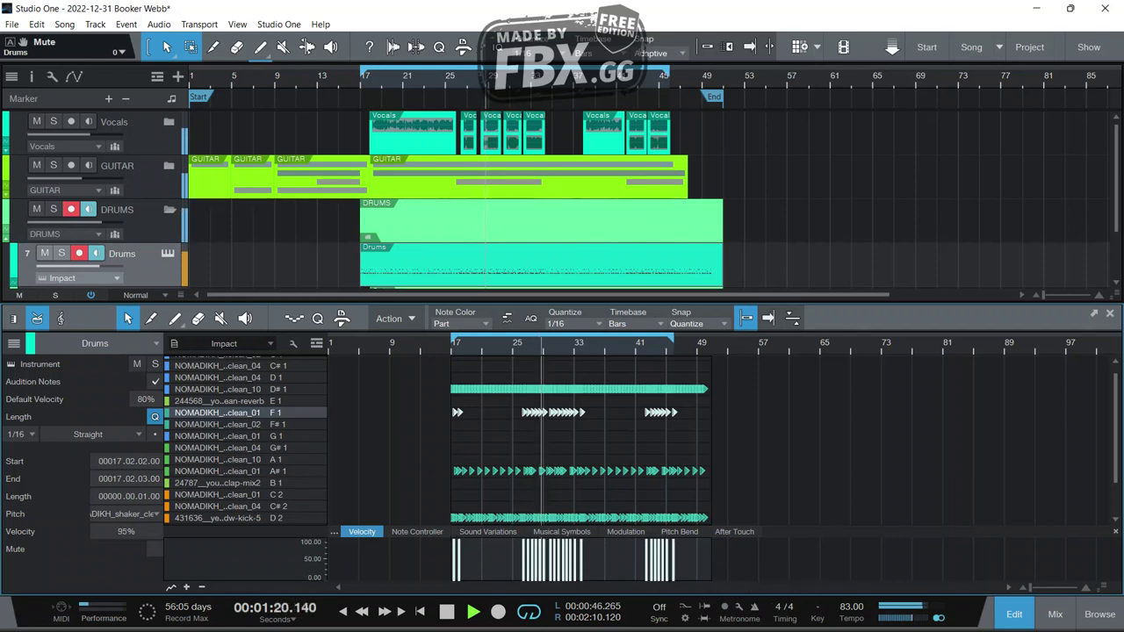
left_click_drag(730, 374, 418, 393)
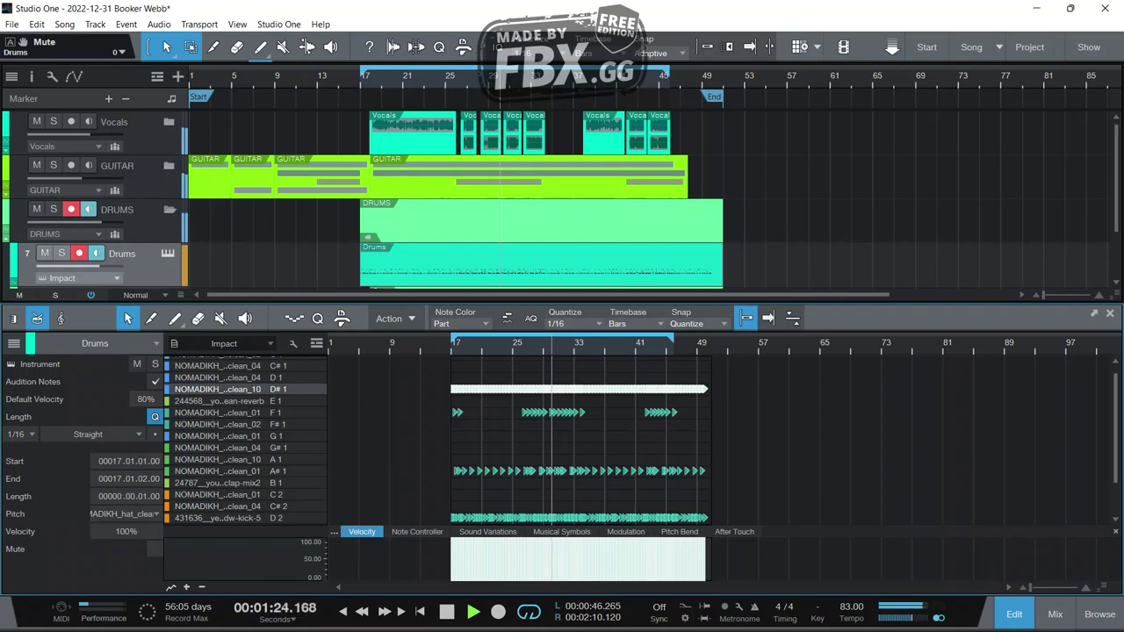
key("F2")
key("F2")
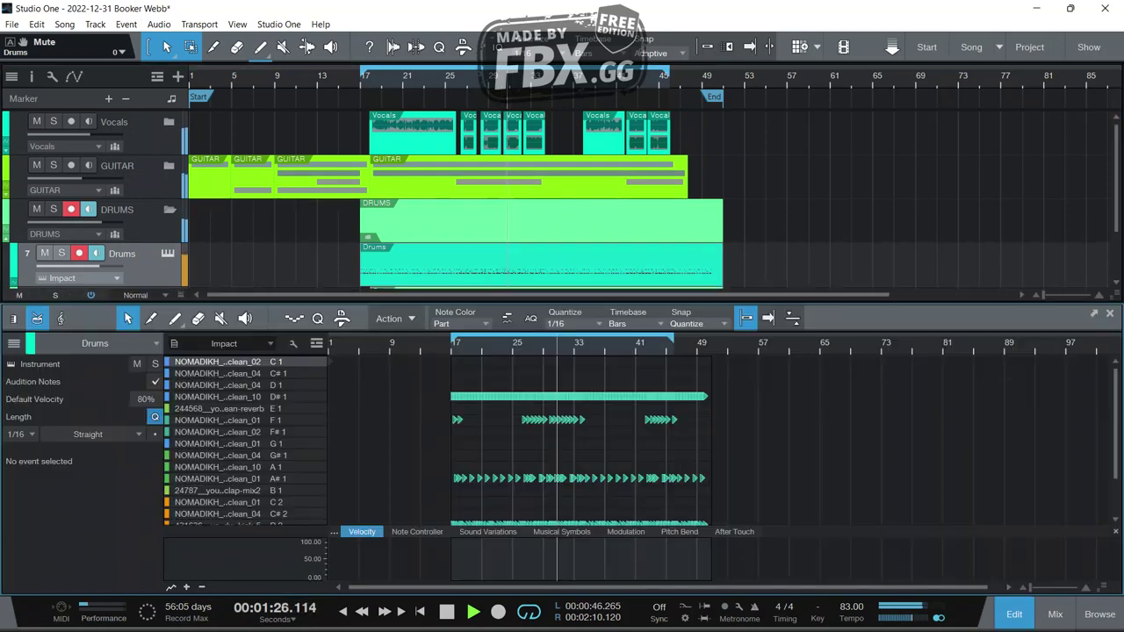
Insert a Pro EQ on the Drums channel in the mixer.
key("F3")
key("F3")
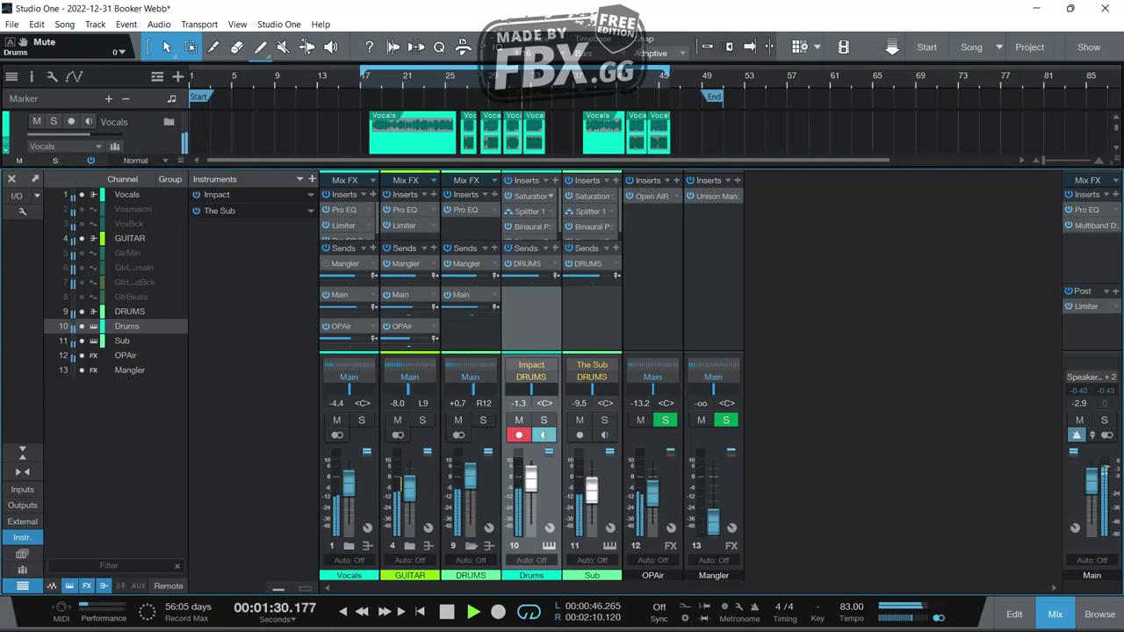
left_click(555, 180)
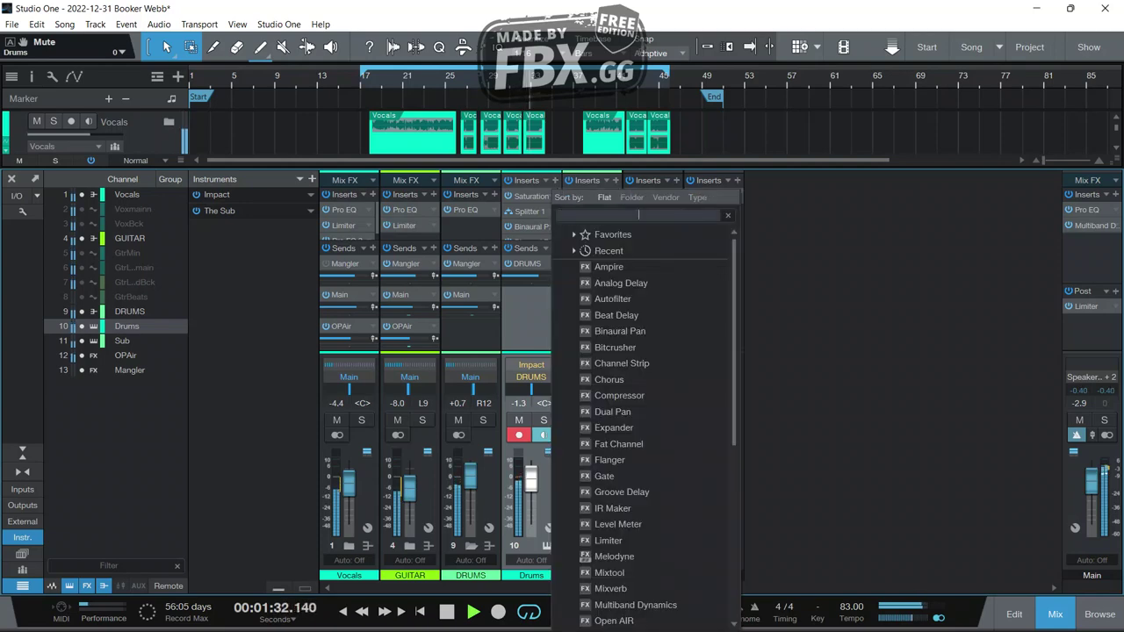
type("pro")
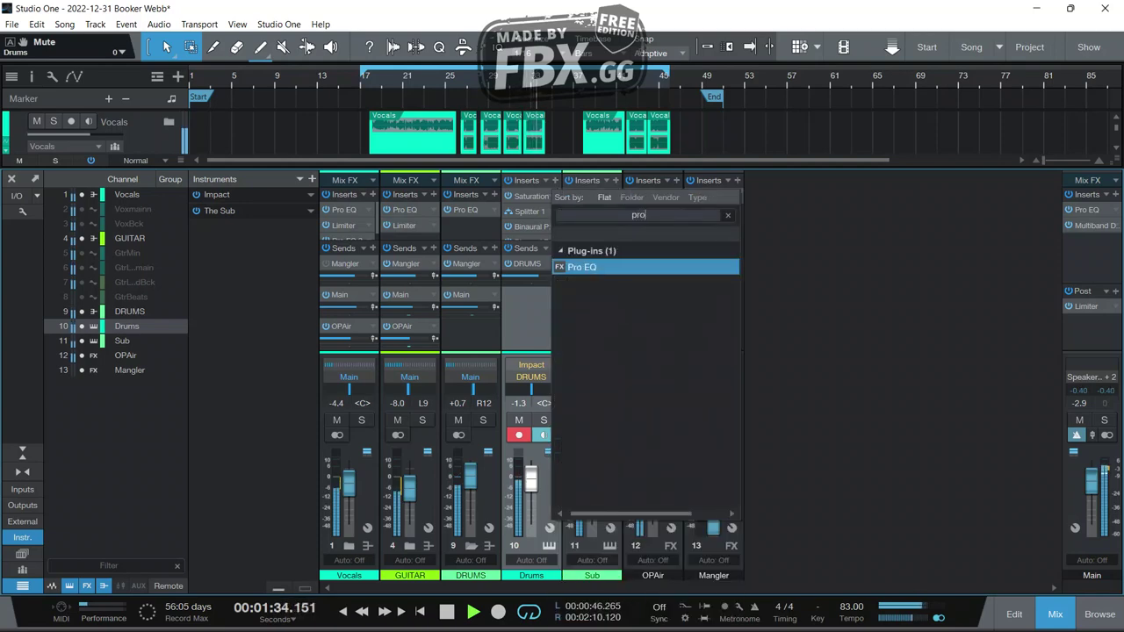
key("Return")
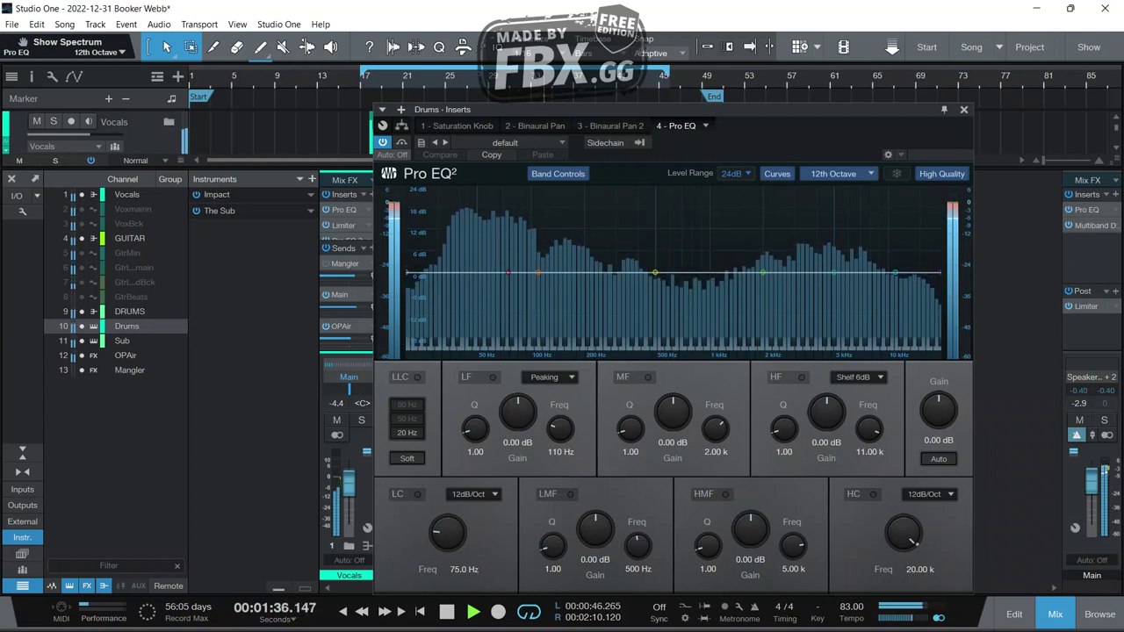
Boost the EQ's HMF band about 3.84 dB at 6.82 kHz with Q 2.04, and HF about 3.12 dB at 9.92 kHz using a 12 dB shelf.
left_click_drag(751, 529, 751, 521)
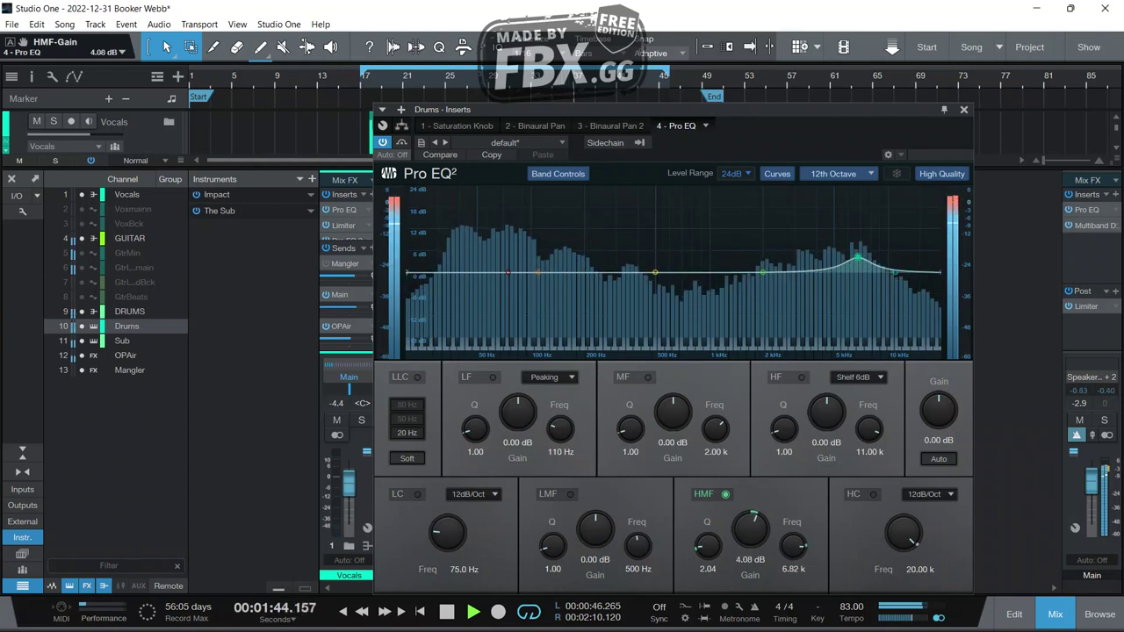
left_click_drag(826, 411, 826, 405)
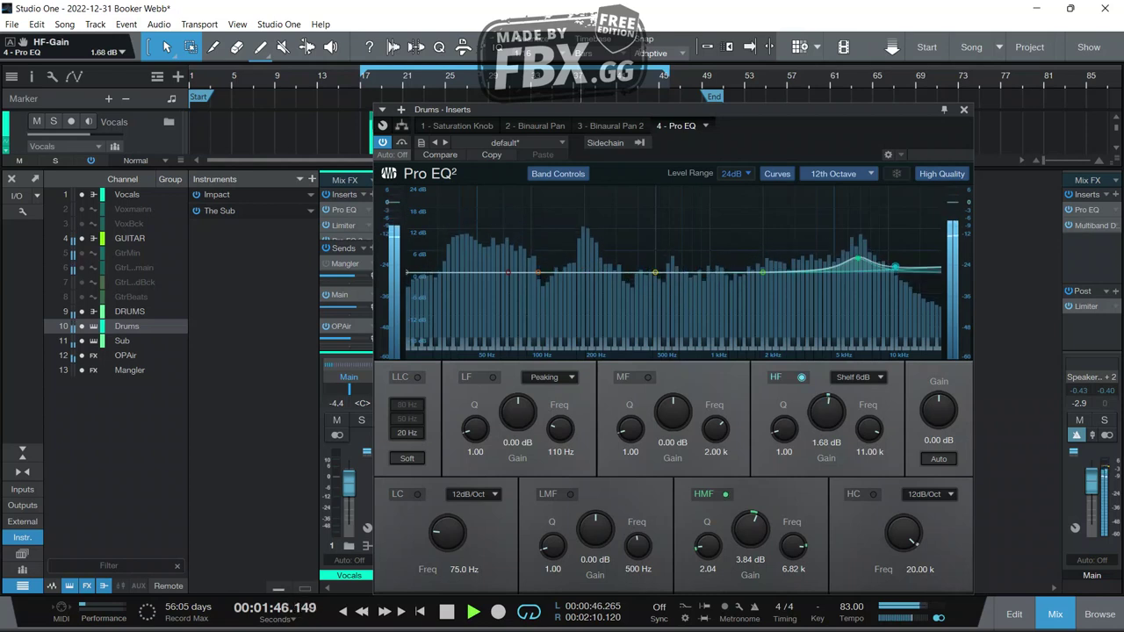
left_click(856, 376)
left_click(869, 427)
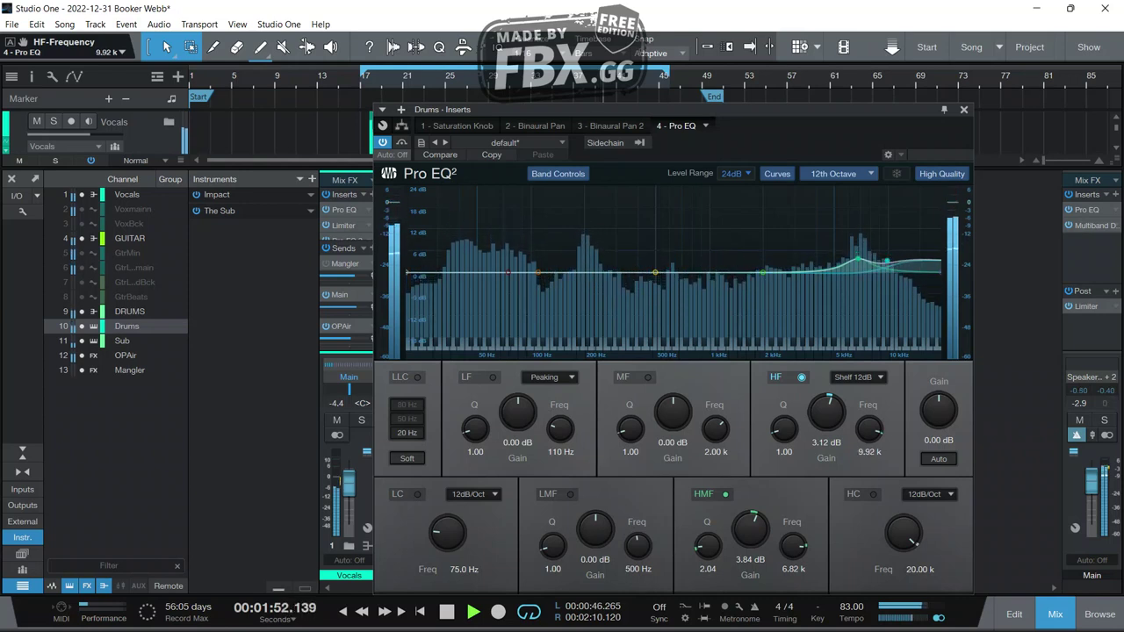
Refine the Drums EQ's HMF band to Q 2.55, 7.06 kHz and about 2.64 dB gain, and close the plug-in.
left_click_drag(707, 546, 708, 545)
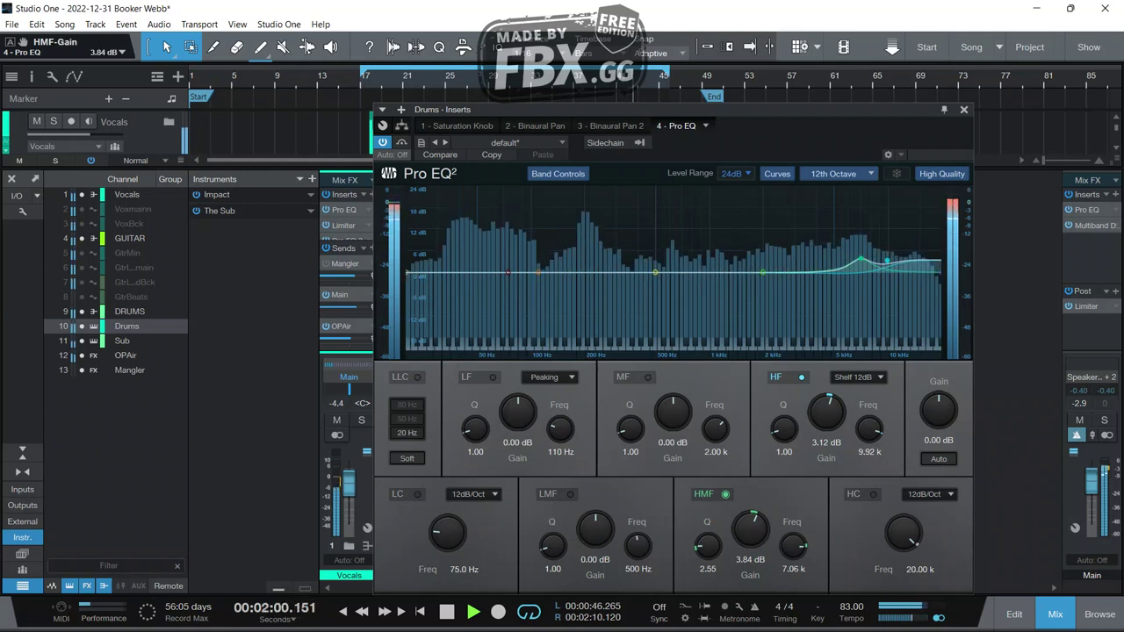
left_click_drag(751, 529, 751, 532)
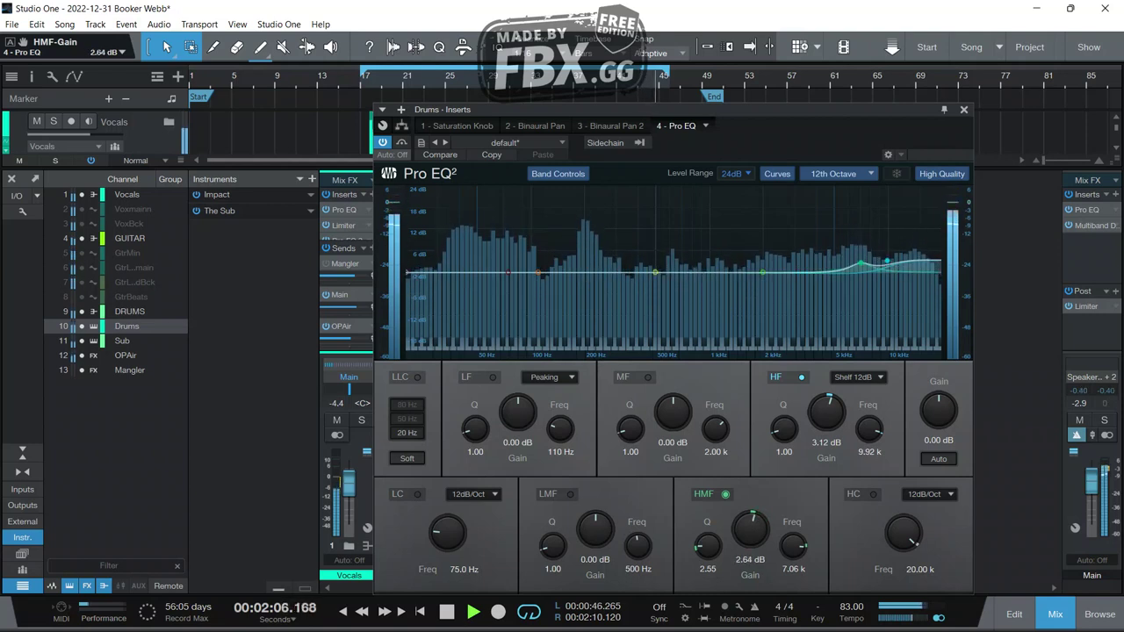
key("Escape")
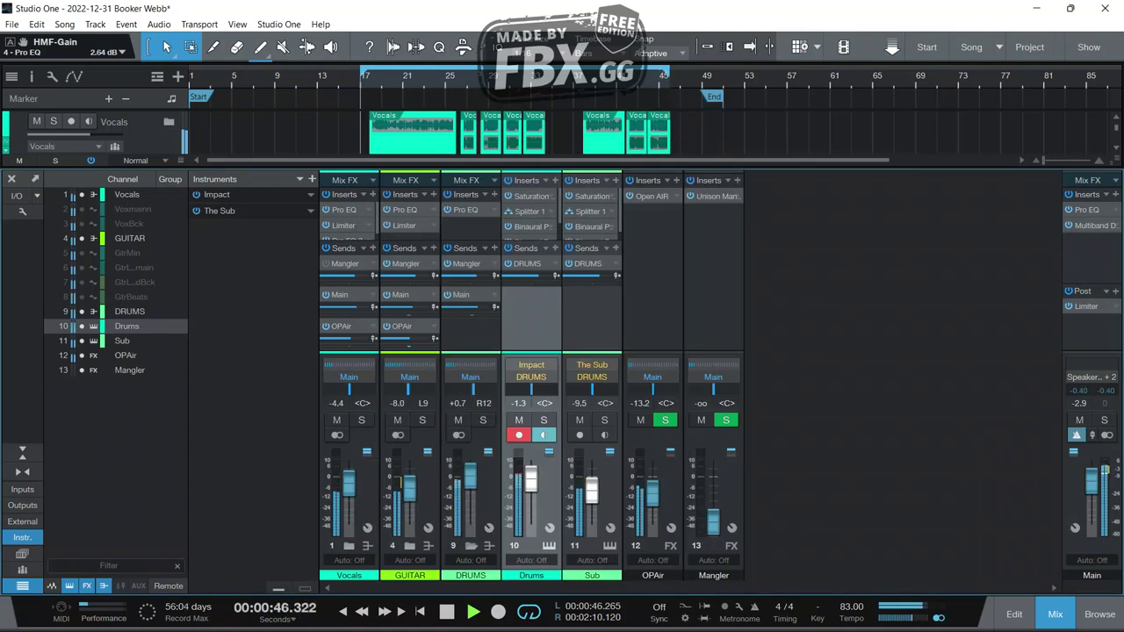
In the Main bus's Multiband Dynamics, set the H band to a 1.6:1 ratio and about 2.42 dB gain, and close it.
double_click(1091, 225)
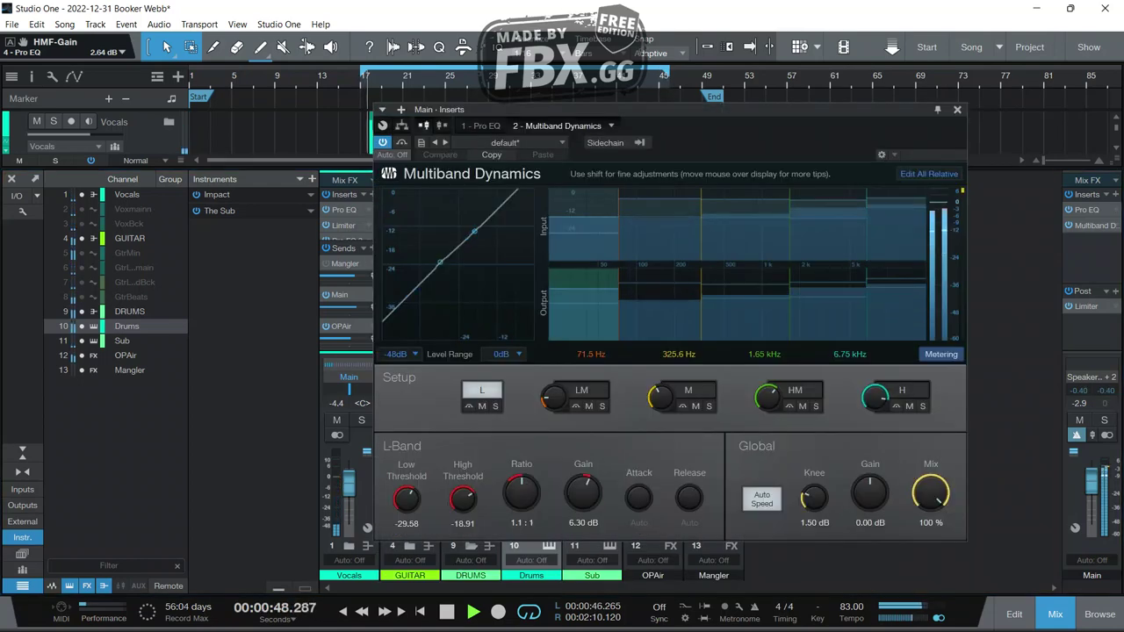
left_click(895, 278)
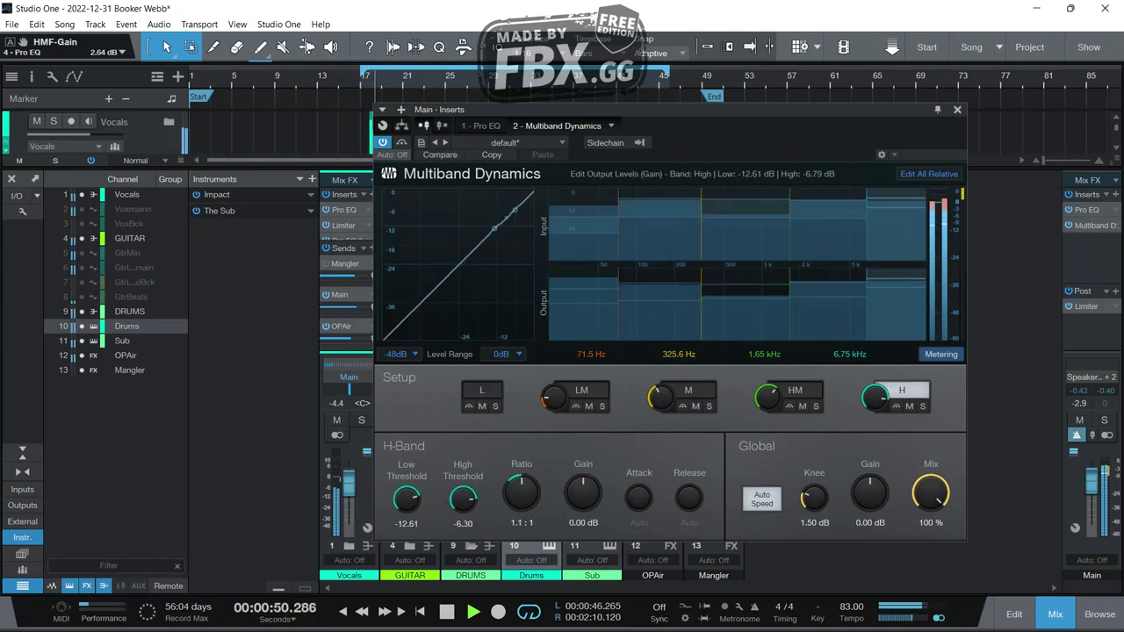
left_click_drag(895, 282, 896, 284)
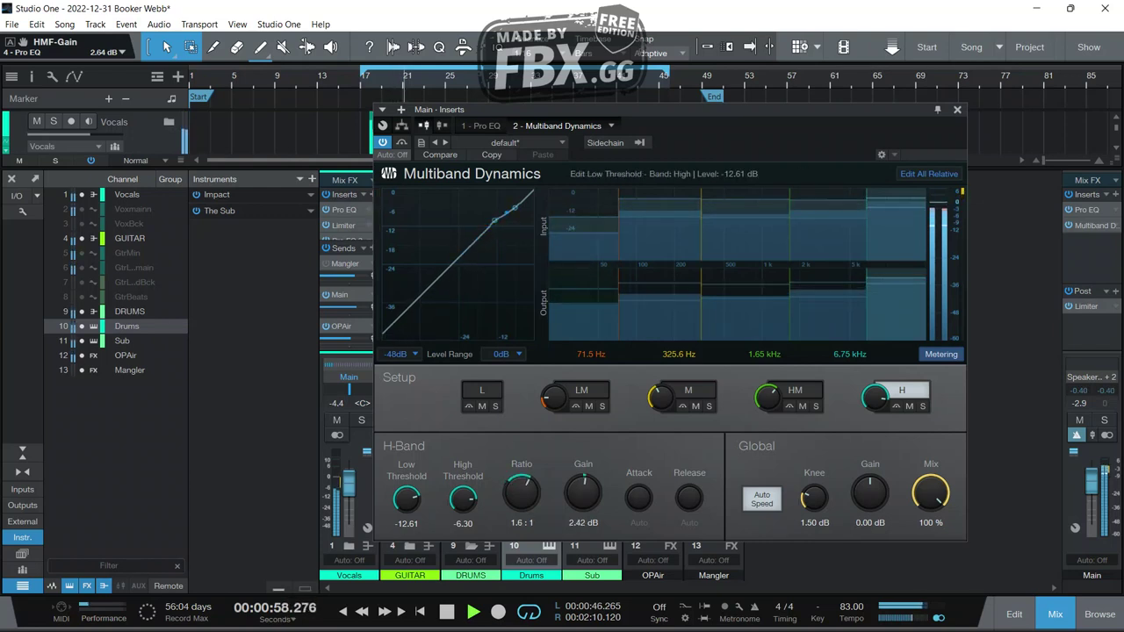
key("Escape")
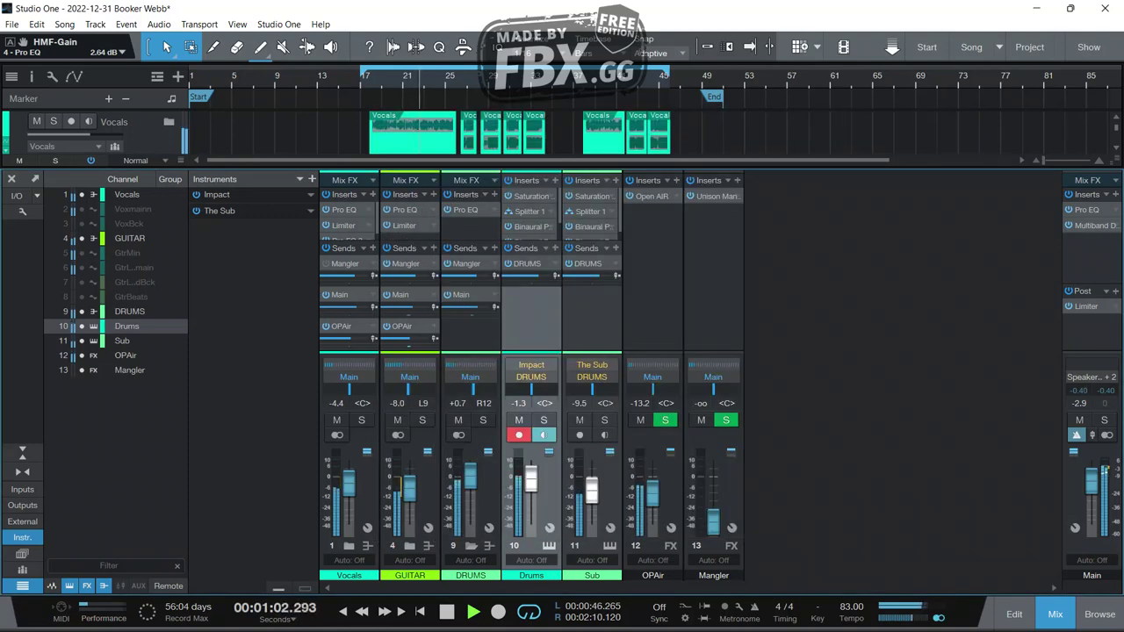
In the Mangler channel's plug-in, reset Mangle, Destroy, Bite and Expand to 0%, set Gain to about -0.39 dB, and close it.
double_click(717, 196)
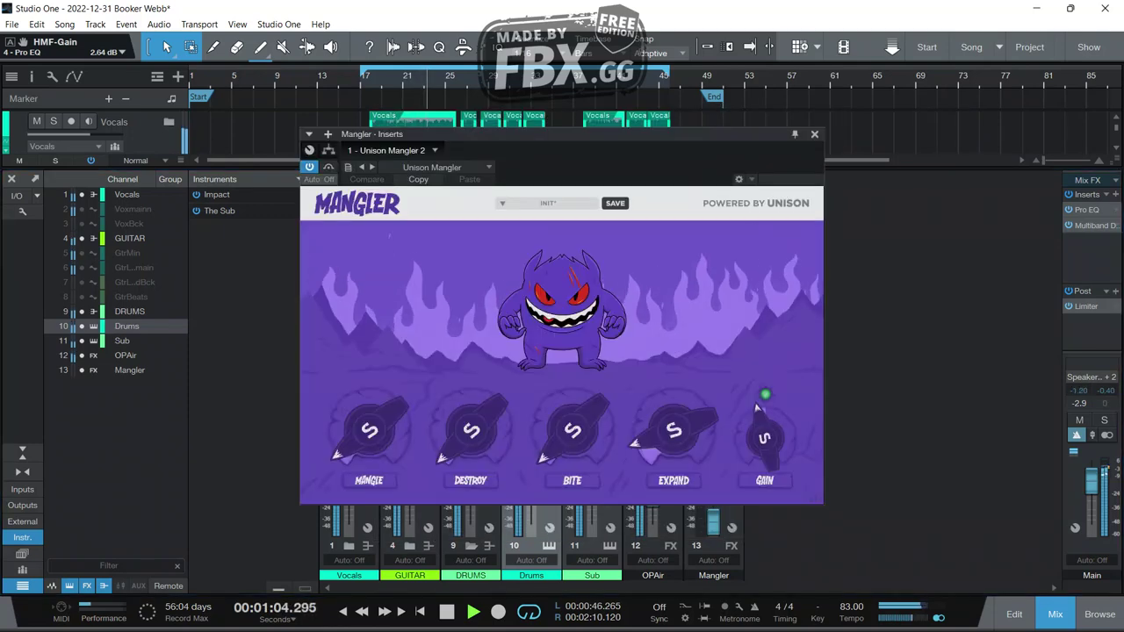
double_click(674, 431)
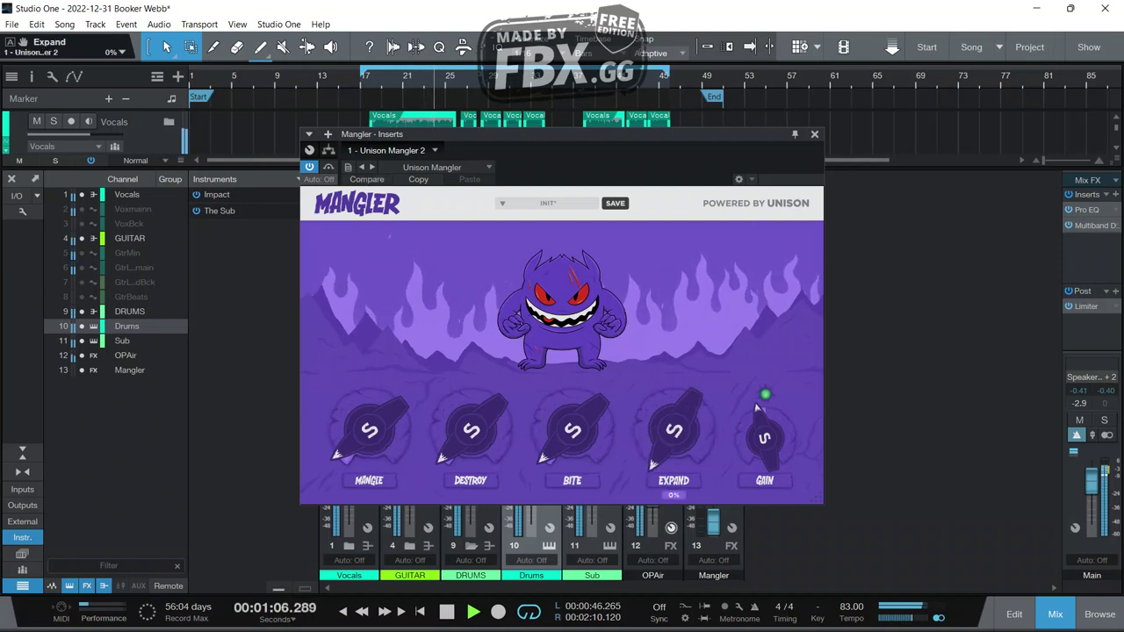
double_click(573, 431)
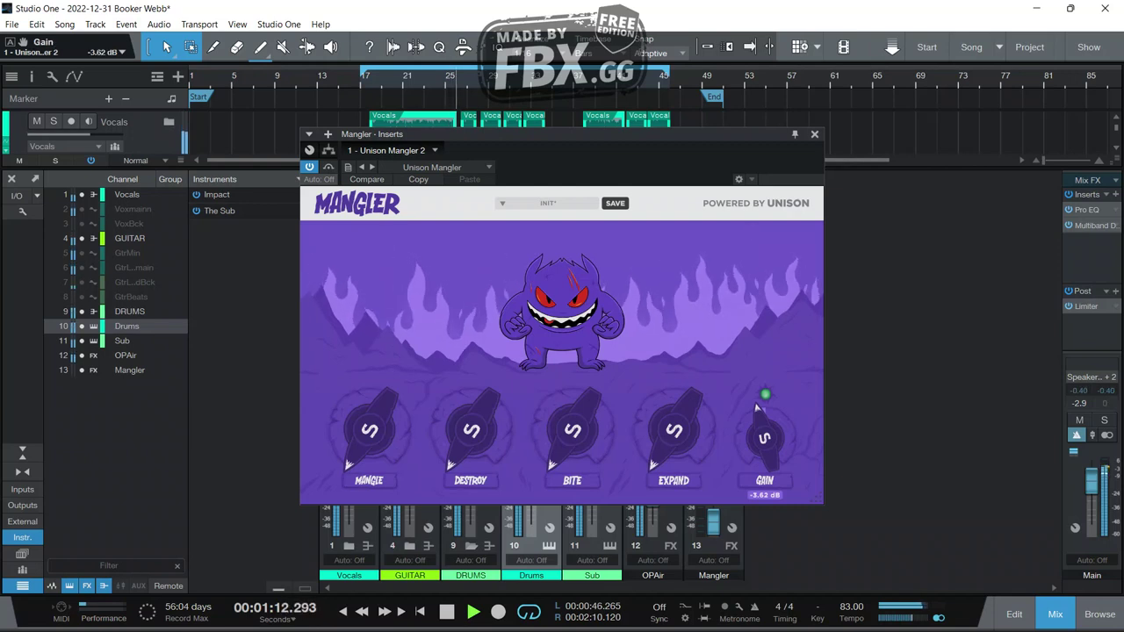
left_click_drag(765, 438, 765, 424)
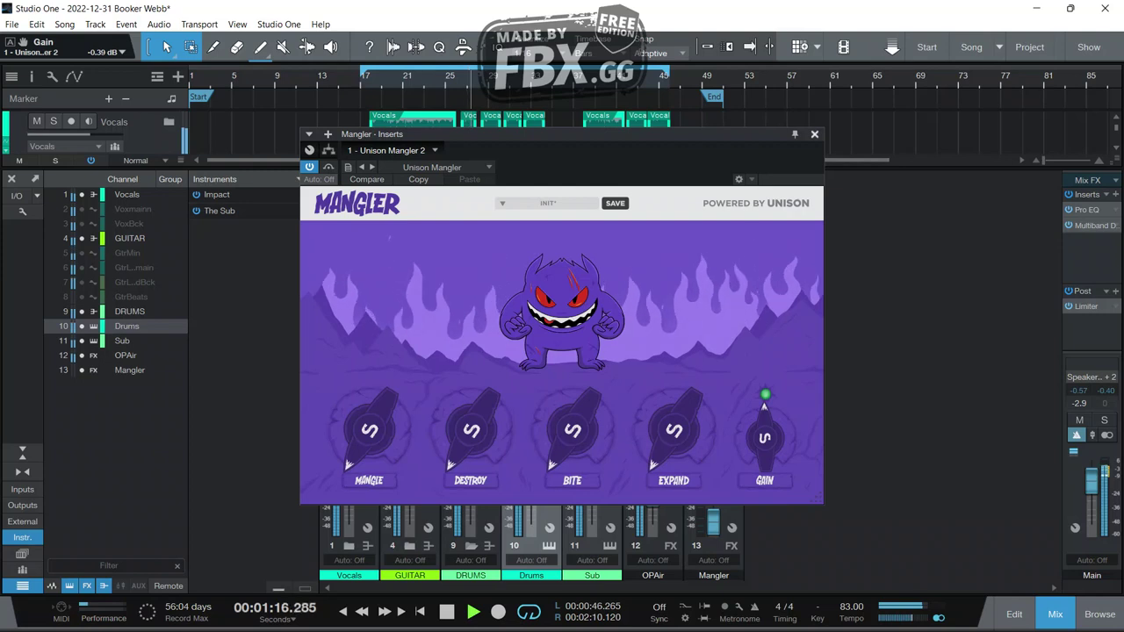
left_click(815, 134)
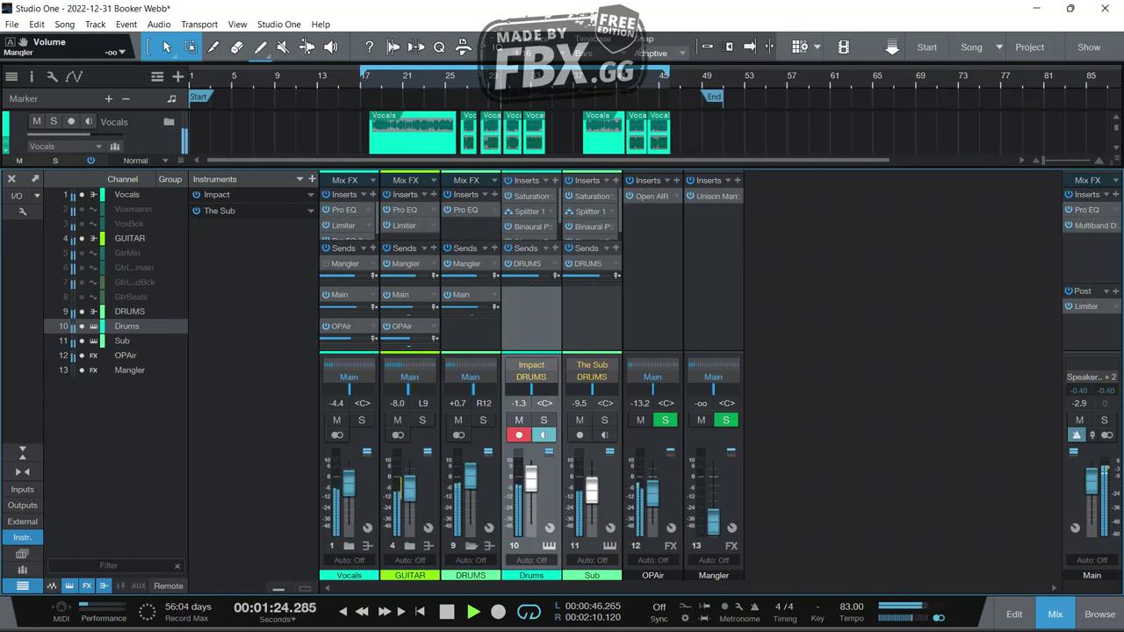
Collapse the DRUMS folder's channels in the mixer and raise the Mangler channel's volume to about -1.8 dB with no solo active.
left_click(471, 546)
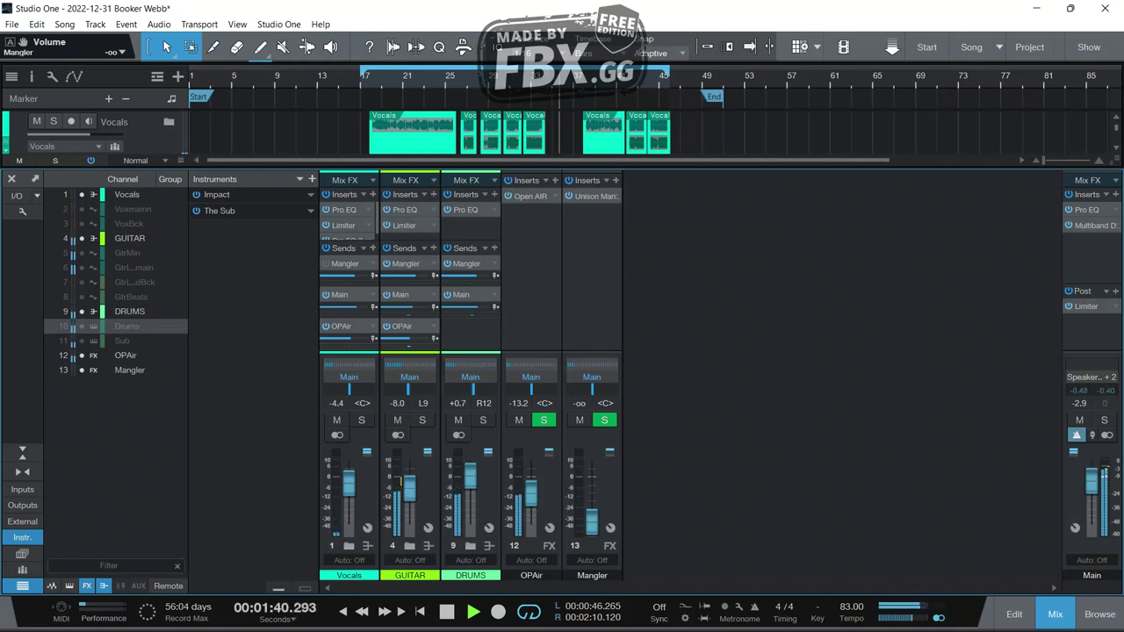
left_click_drag(592, 523, 592, 501)
left_click(604, 419)
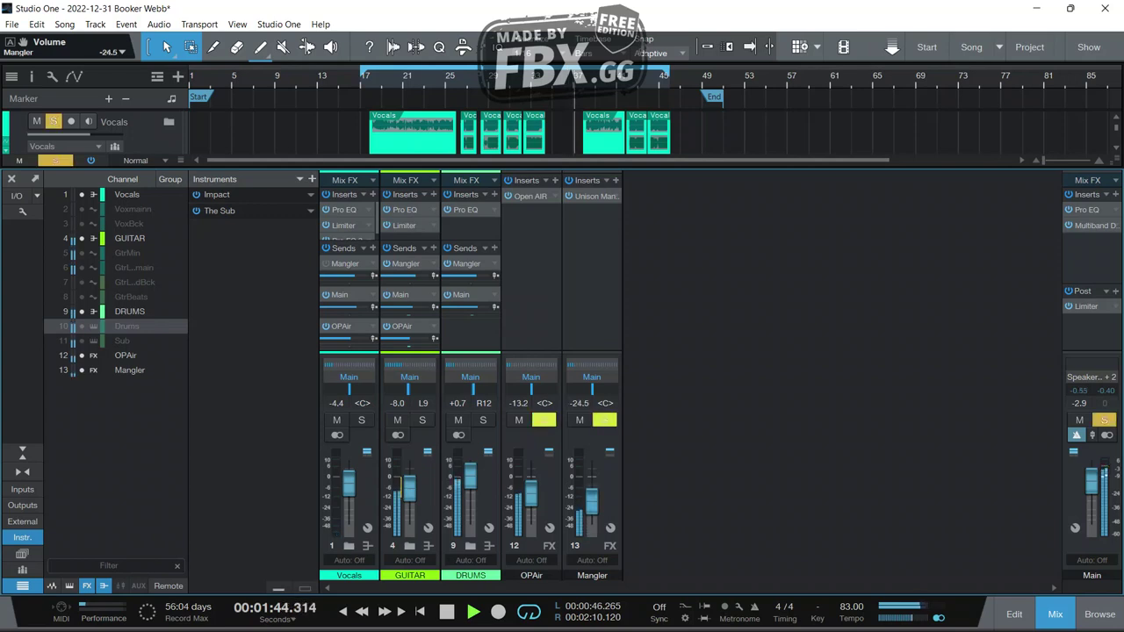
key("s")
left_click_drag(592, 501, 592, 477)
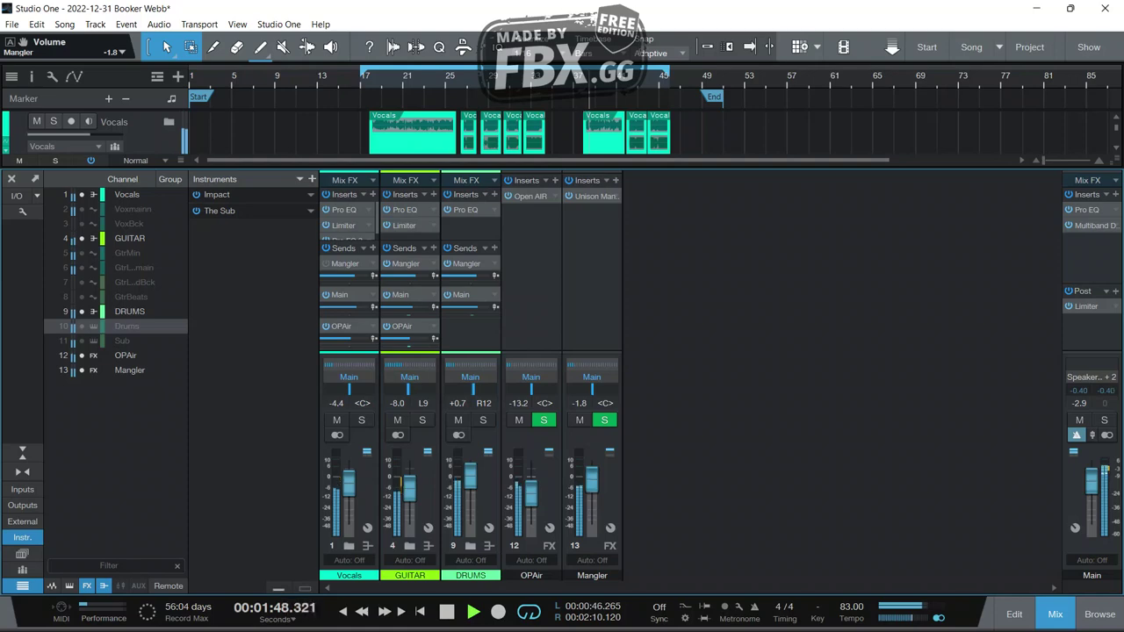
Open the Mangler plug-in, move its window clear of the Vocals channel, and mute Vocals.
double_click(598, 197)
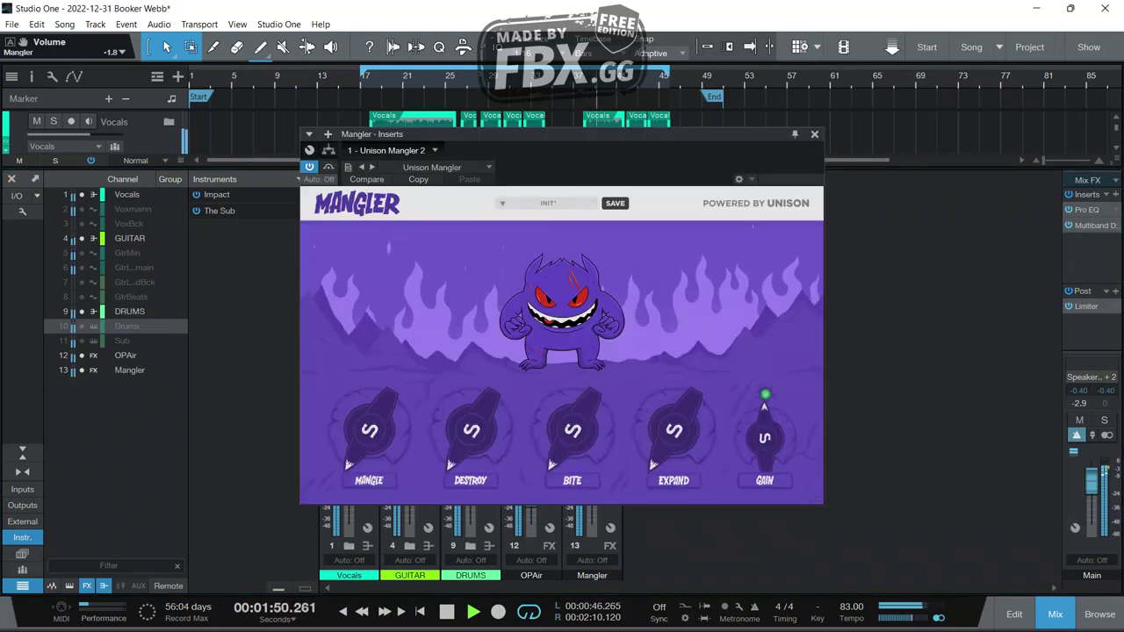
left_click_drag(580, 137, 736, 165)
left_click(337, 420)
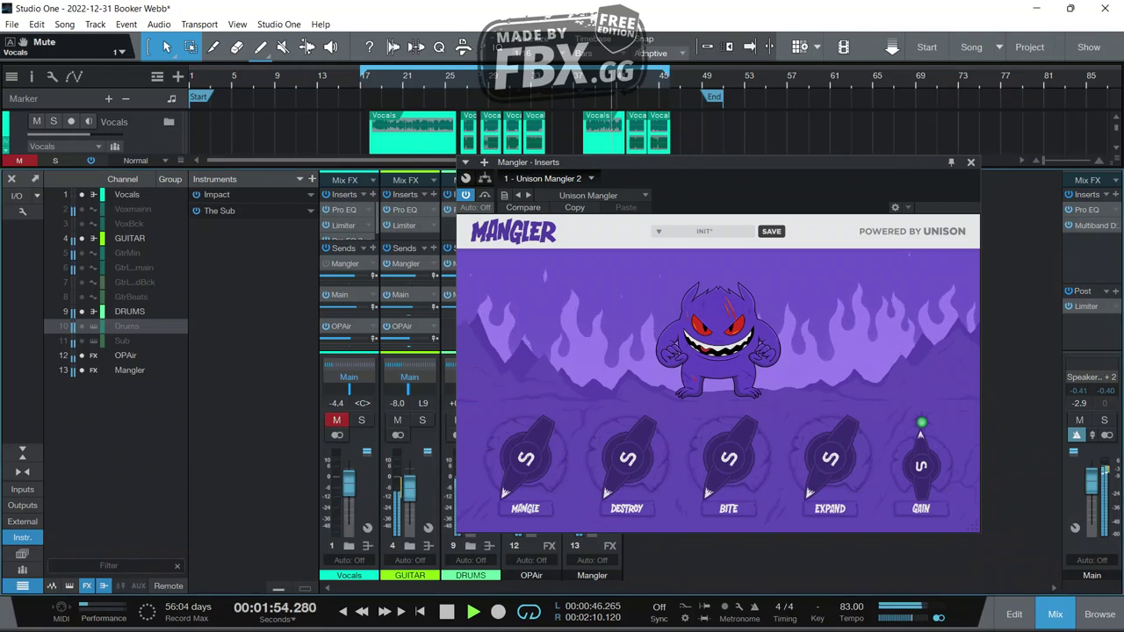
Audition Mangler's Mangle, Destroy, Bite and Expand effects, returning each to 0%, and set Gain to about -1.08 dB.
mouse_move(526, 459)
left_click_drag(525, 458, 525, 412)
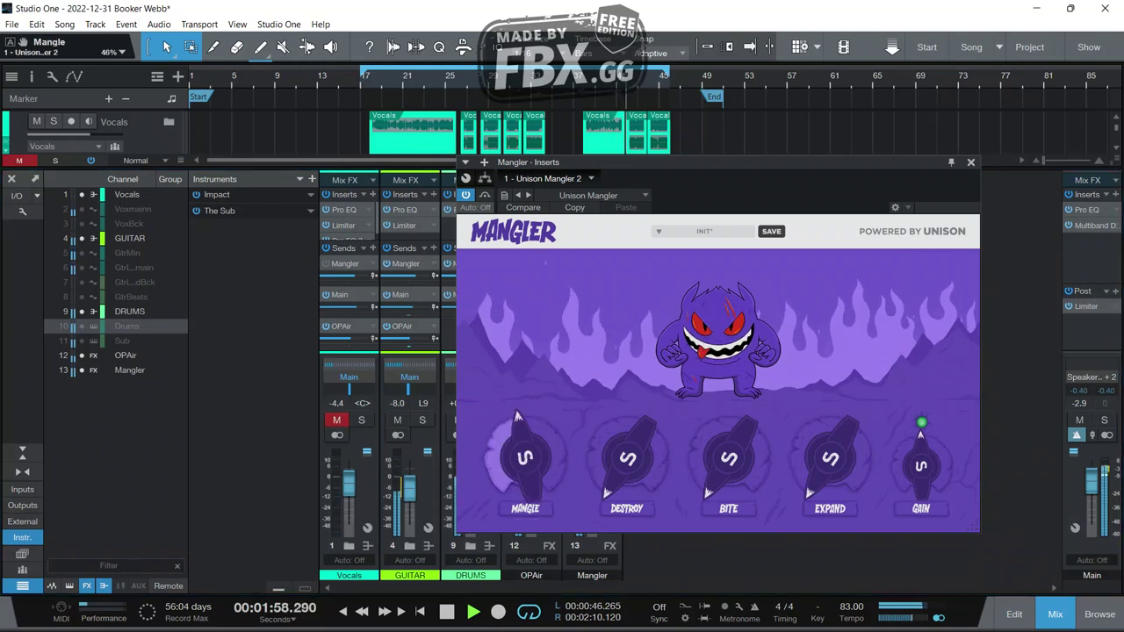
left_click_drag(526, 413, 525, 465)
mouse_move(627, 458)
left_mouse_down()
mouse_move(627, 399)
mouse_move(627, 460)
left_mouse_up()
left_click_drag(729, 458, 729, 378)
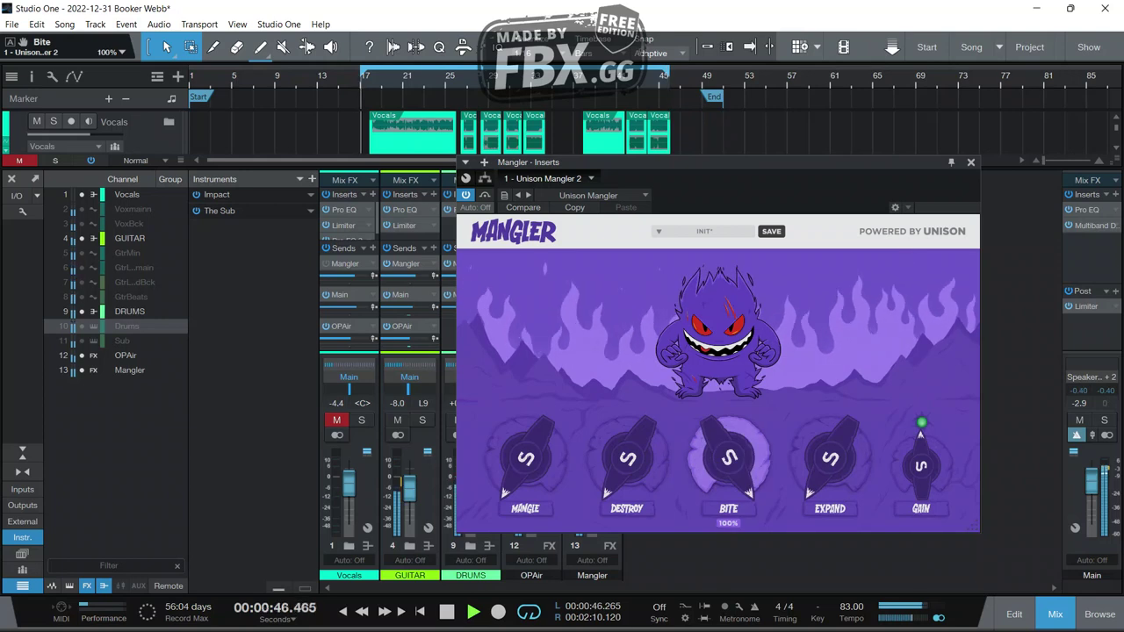
left_click_drag(728, 377, 728, 628)
left_click_drag(830, 458, 810, 492)
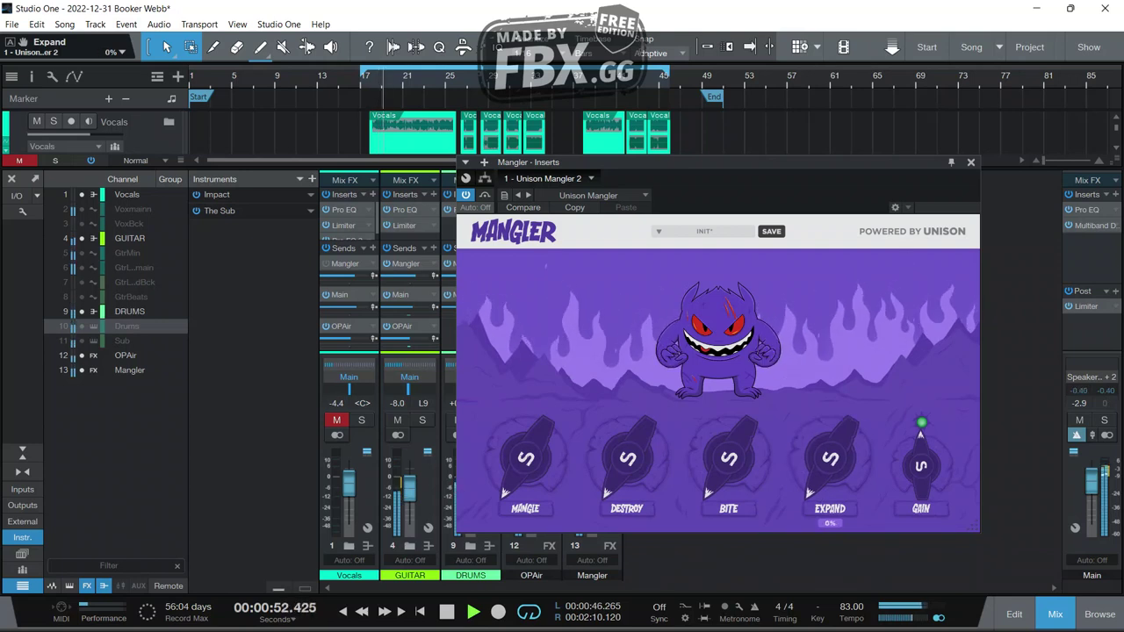
mouse_move(920, 432)
left_mouse_down()
mouse_move(924, 413)
mouse_move(916, 435)
left_mouse_up()
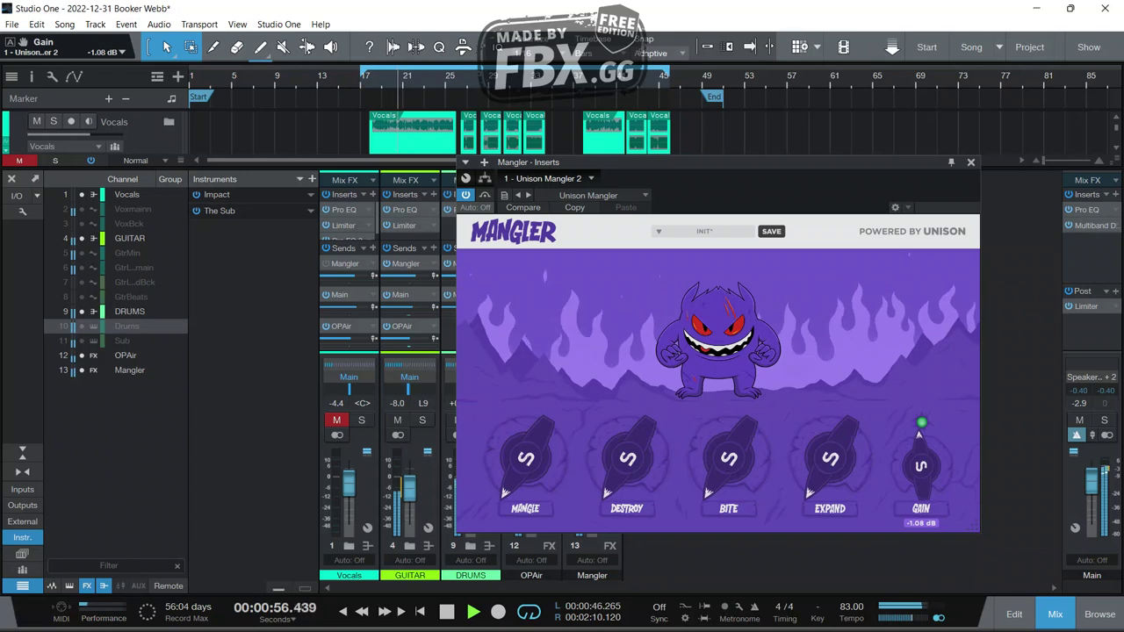
Audition Mangle at 30% while dropping the Mangler channel's volume to silence and raising it to about +0.2 dB.
left_click_drag(525, 458, 523, 429)
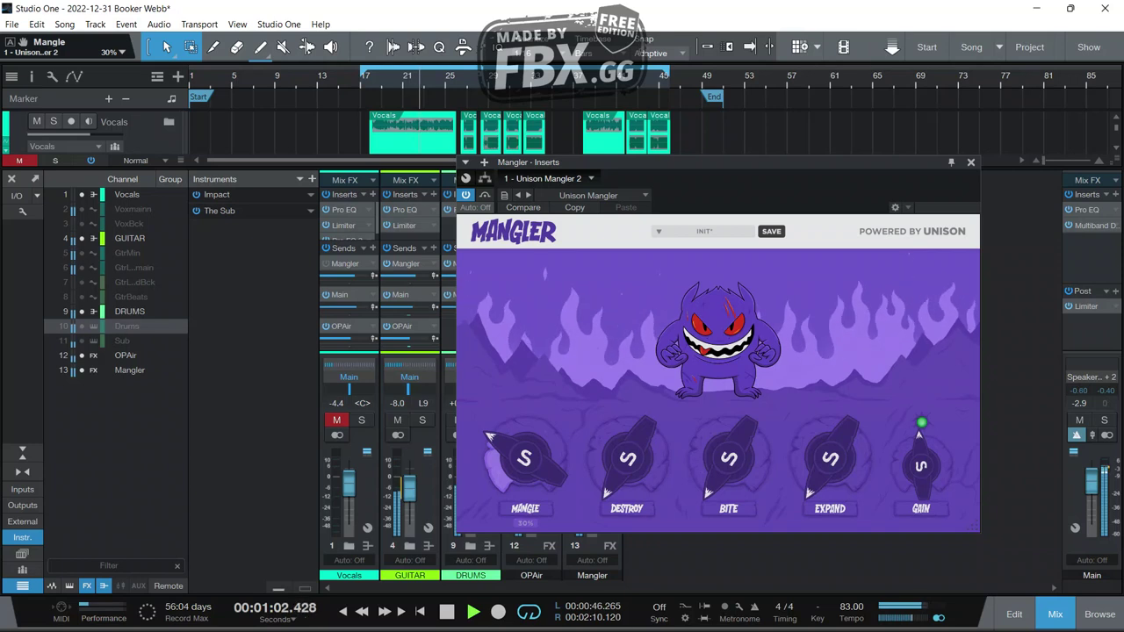
left_click_drag(636, 161, 861, 202)
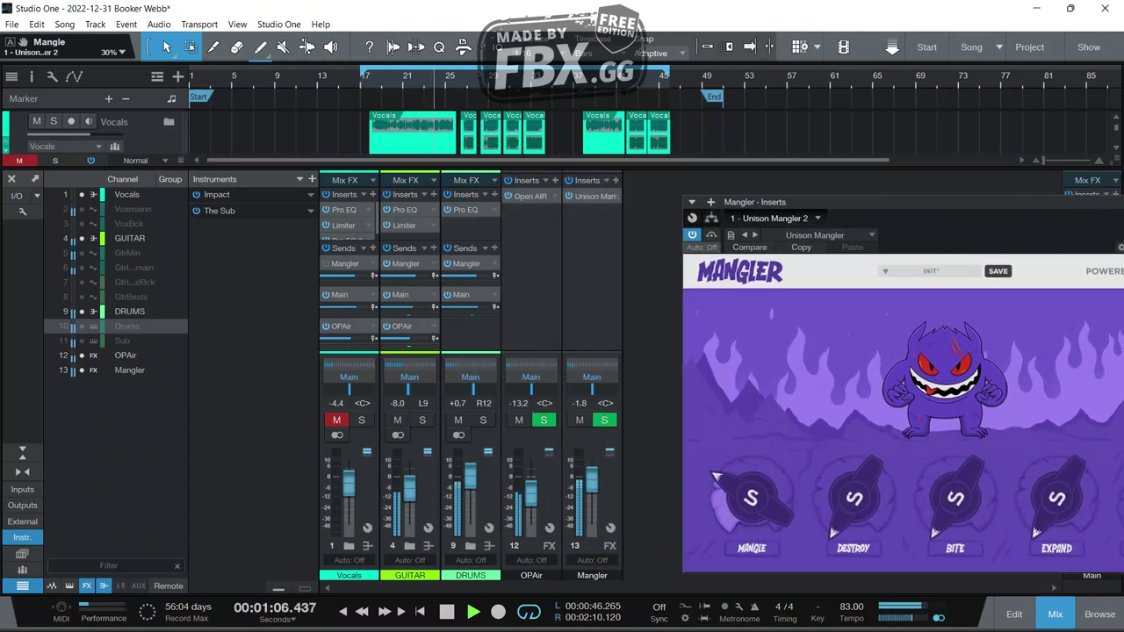
left_click_drag(592, 481, 592, 523)
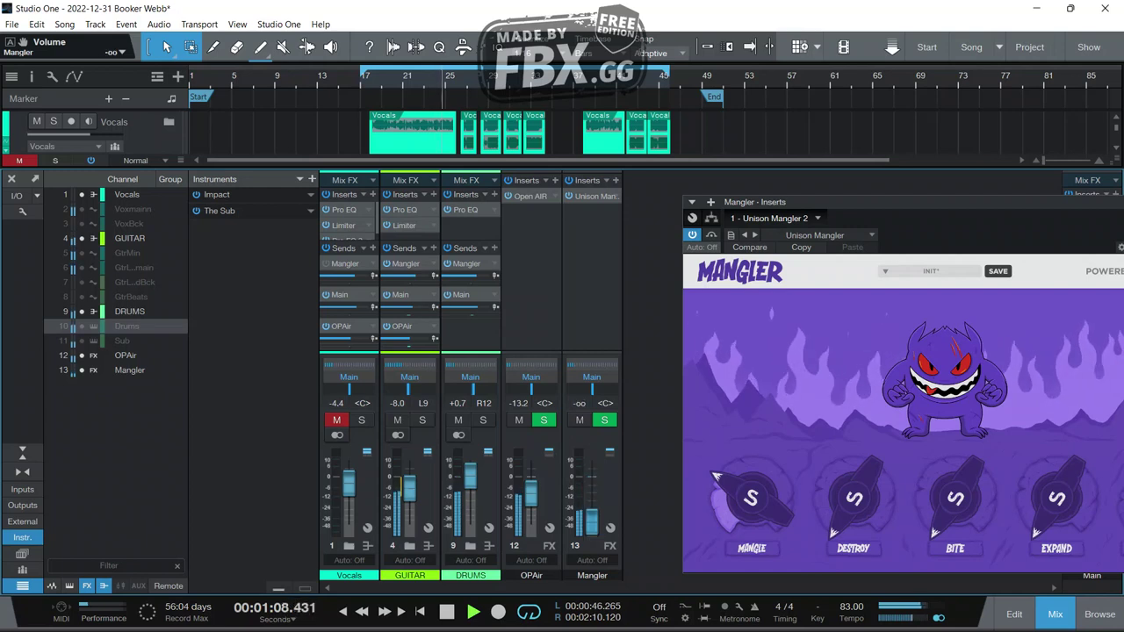
left_click_drag(592, 523, 592, 477)
left_click_drag(791, 202, 527, 114)
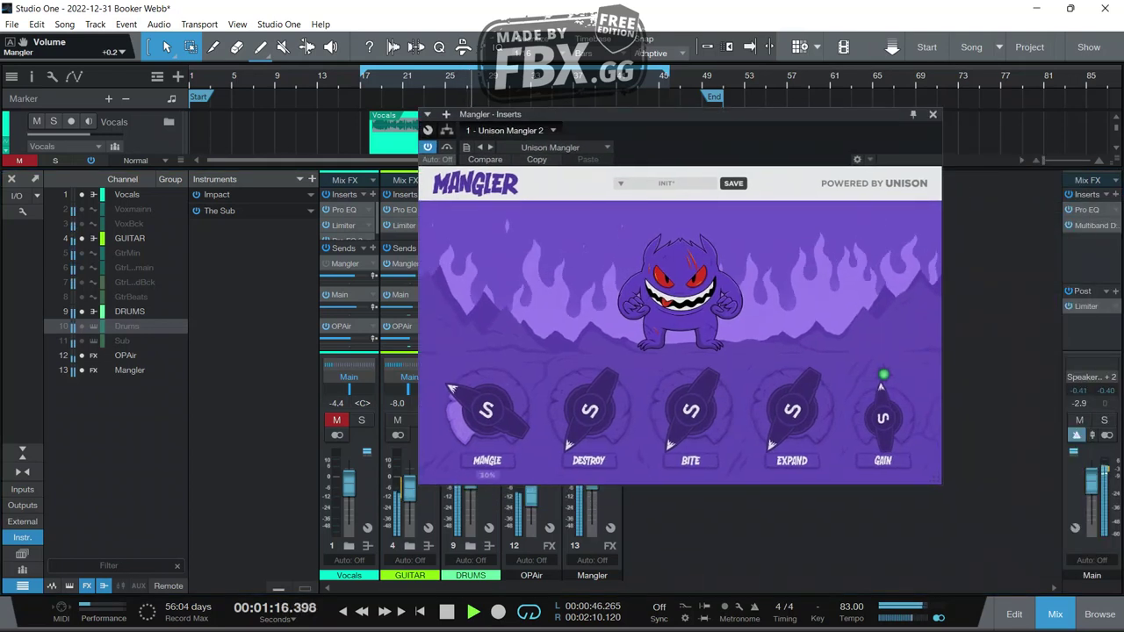
In Mangler, lower Mangle and Destroy to near zero, set Bite to 1%, raise Expand to about halfway, set Gain to +7.20 dB, and close it.
left_click_drag(486, 410, 487, 432)
mouse_move(588, 410)
left_click_drag(588, 410, 589, 405)
left_click_drag(589, 411, 589, 427)
mouse_move(690, 410)
mouse_move(690, 410)
left_mouse_down()
mouse_move(690, 328)
mouse_move(690, 411)
left_mouse_up()
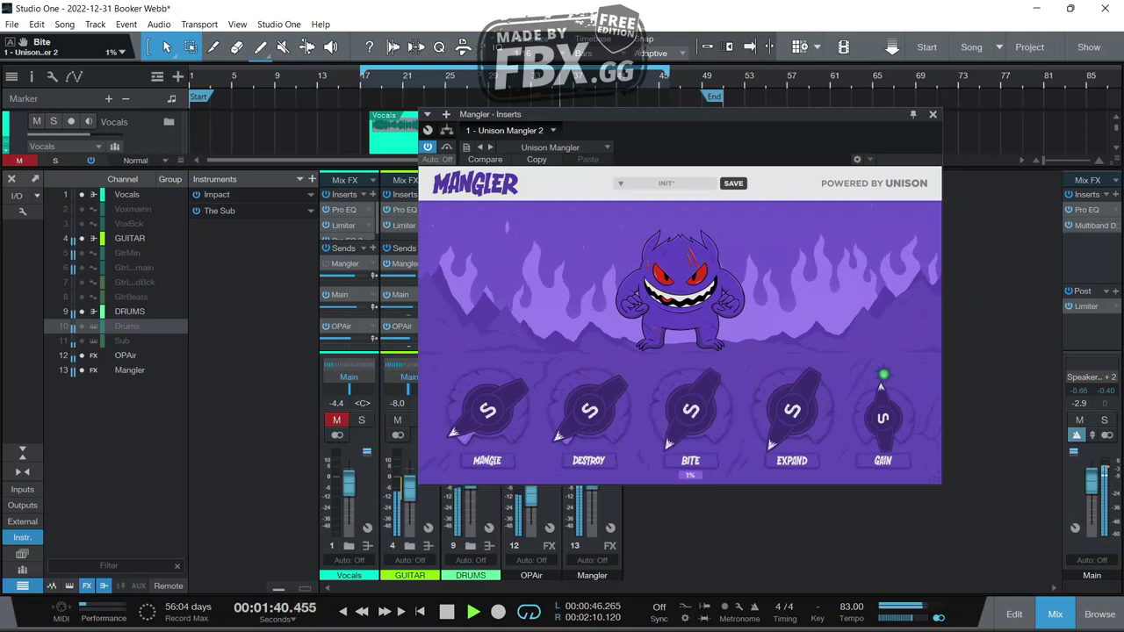
left_click_drag(792, 410, 791, 367)
mouse_move(882, 417)
left_click_drag(882, 417, 883, 393)
left_click(932, 114)
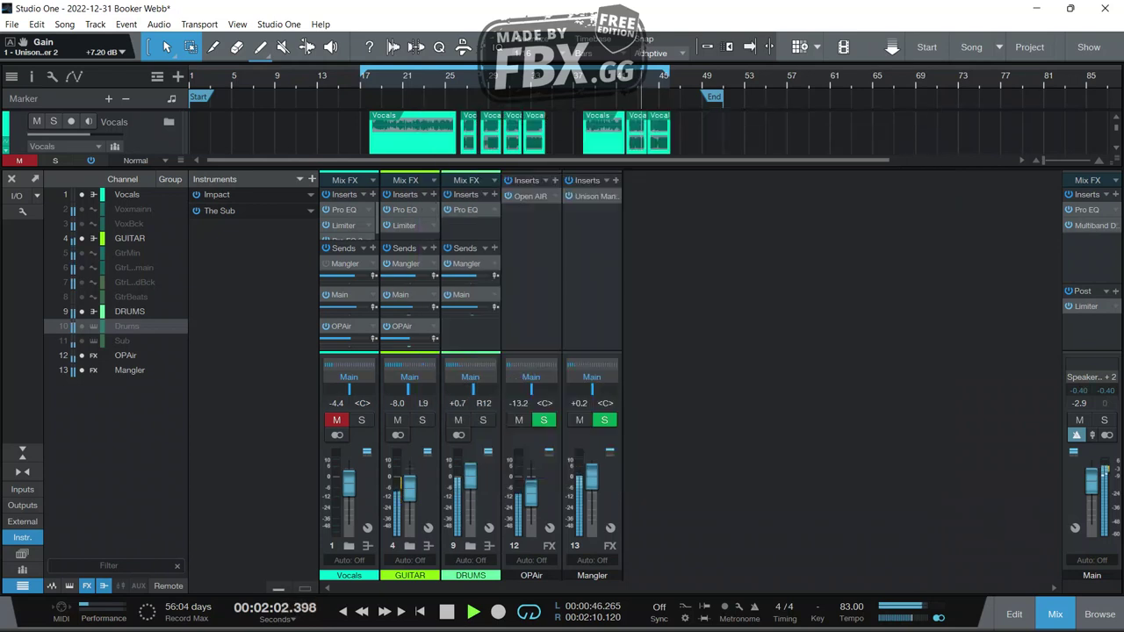
Balance the Mangler channel's volume to about -9.5 dB, muting and unmuting the channel to compare.
mouse_move(592, 475)
left_mouse_down()
mouse_move(592, 523)
mouse_move(592, 491)
left_mouse_up()
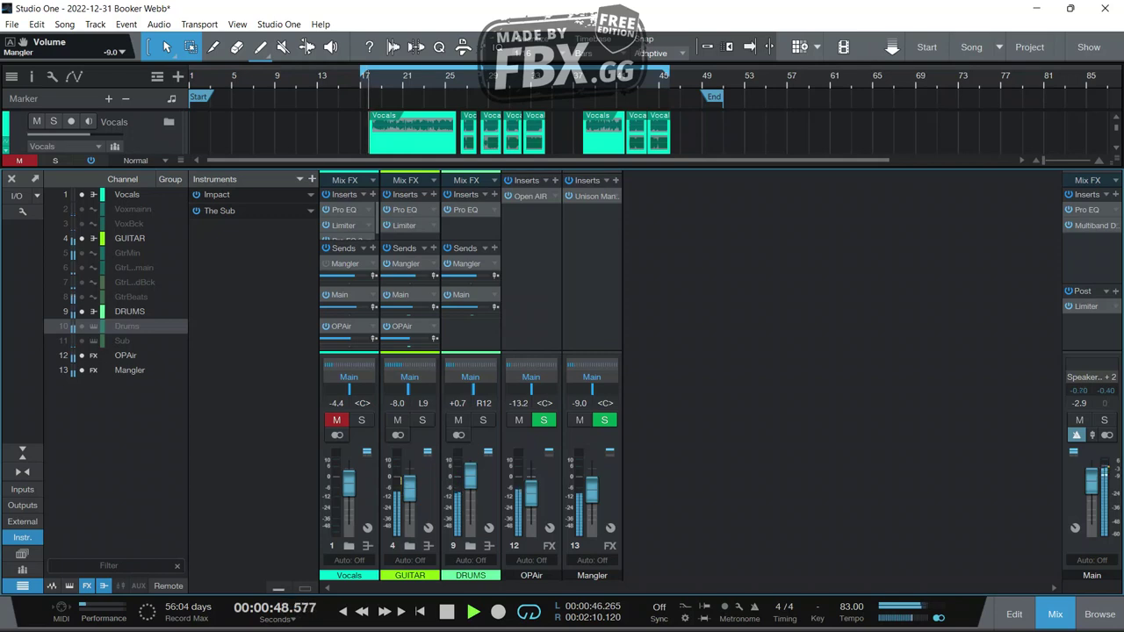
left_click_drag(592, 485, 592, 485)
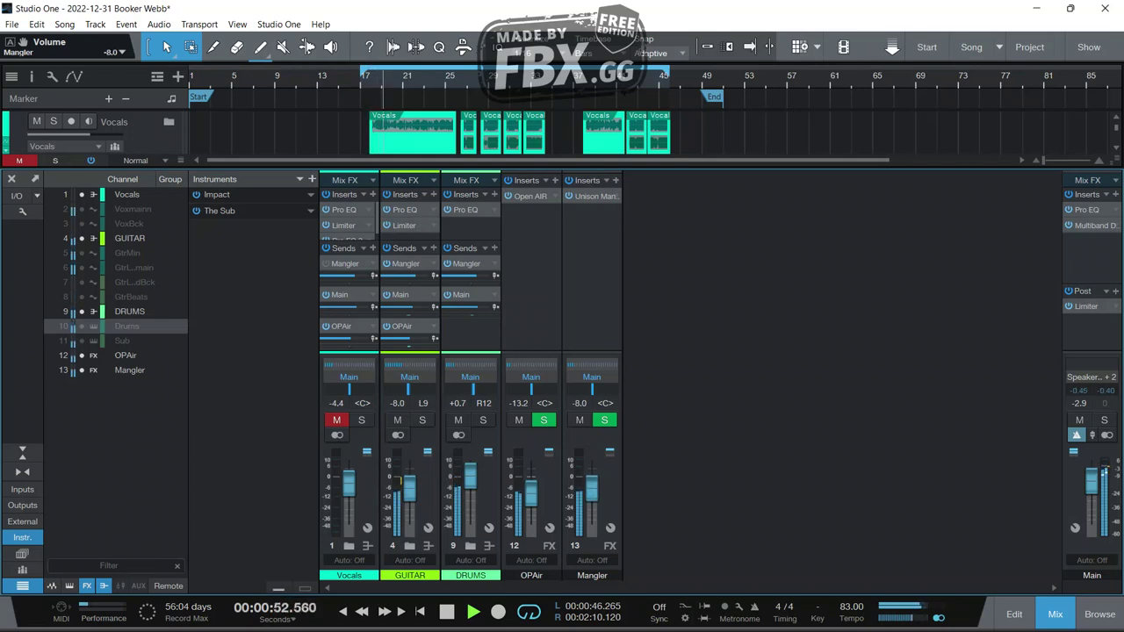
left_click_drag(592, 486, 592, 498)
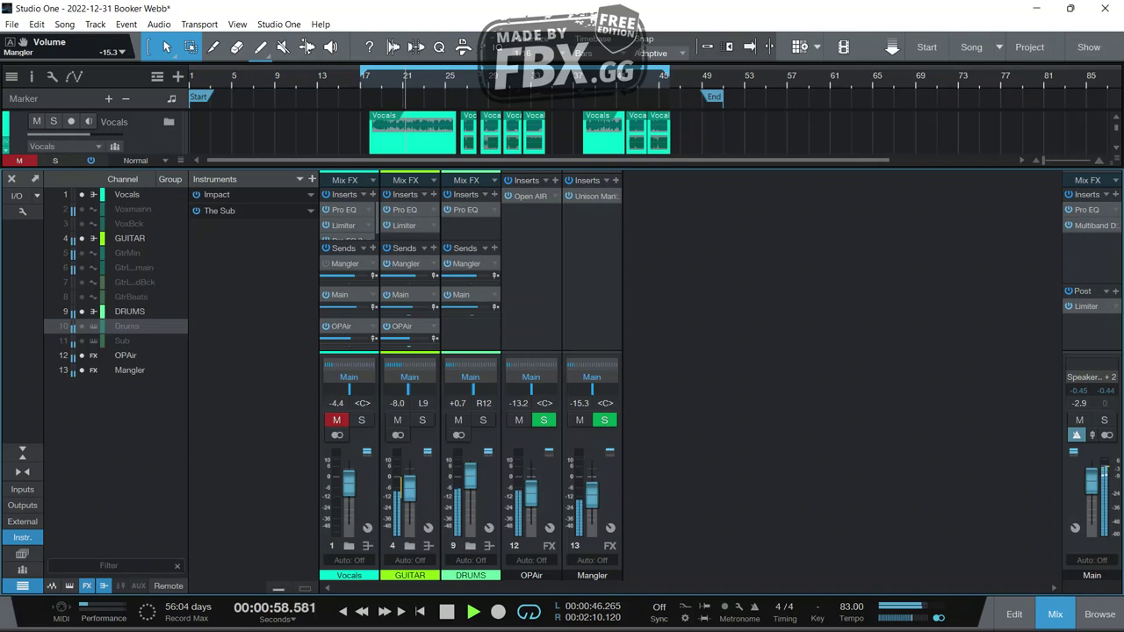
left_click(579, 420)
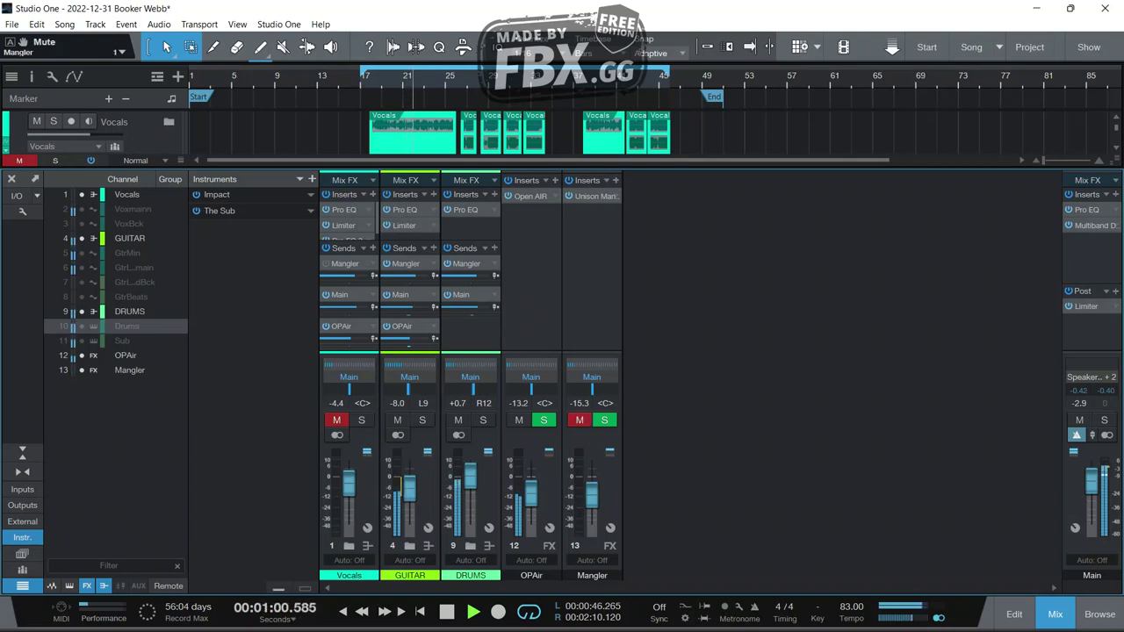
left_click(579, 420)
left_click_drag(592, 495, 591, 491)
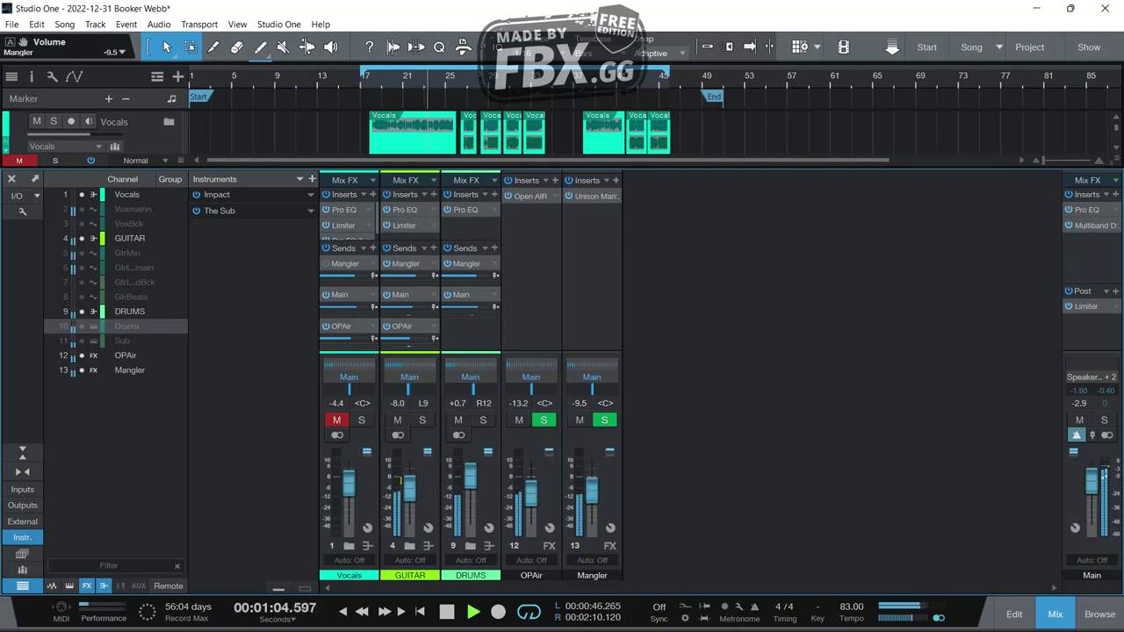
left_click(578, 419)
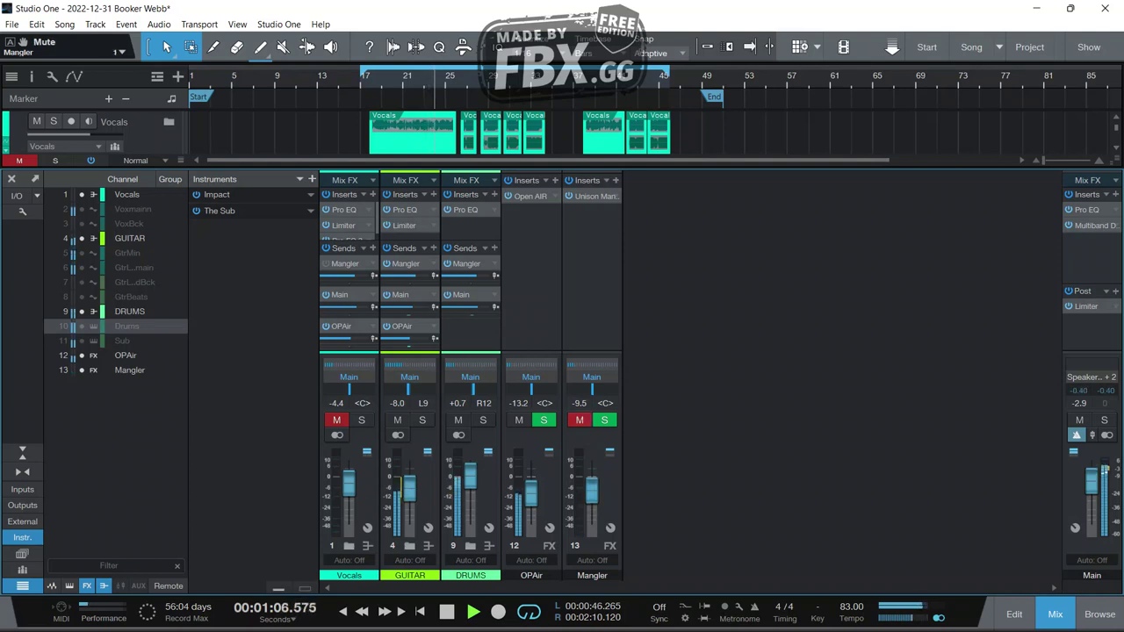
left_click(579, 419)
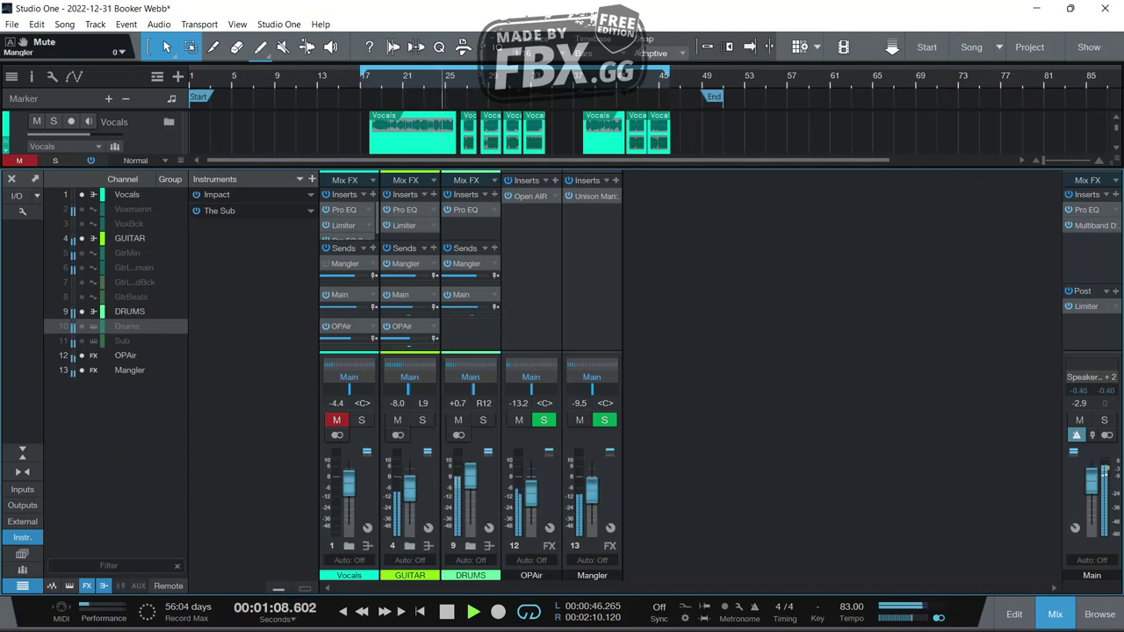
mouse_move(592, 491)
left_mouse_down()
mouse_move(591, 468)
mouse_move(591, 481)
left_mouse_up()
left_click(579, 420)
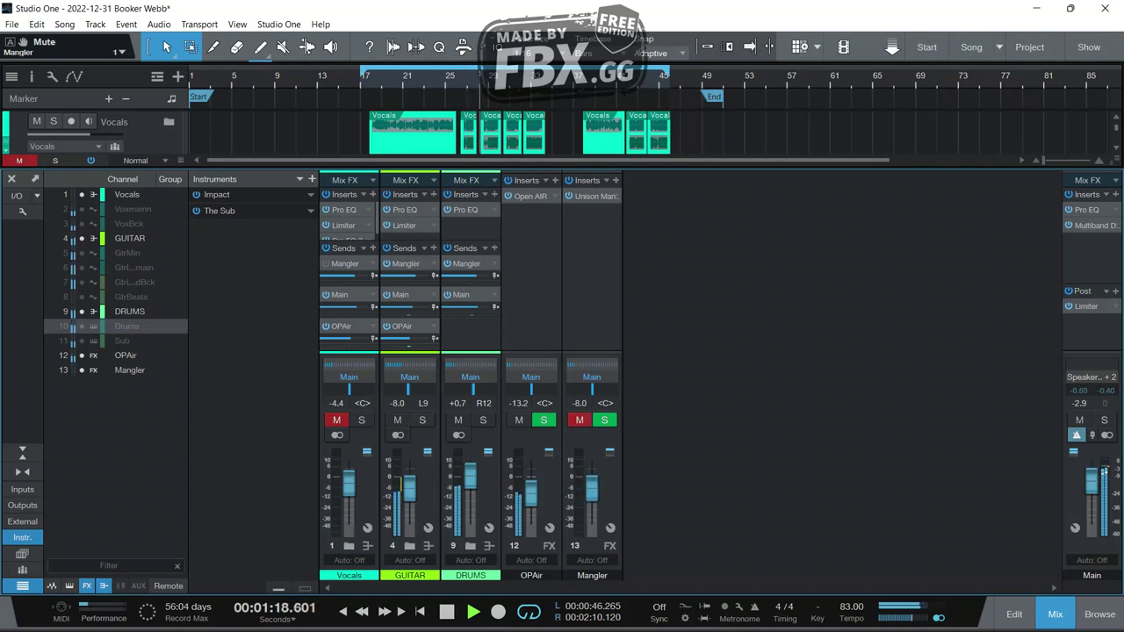
left_click(580, 420)
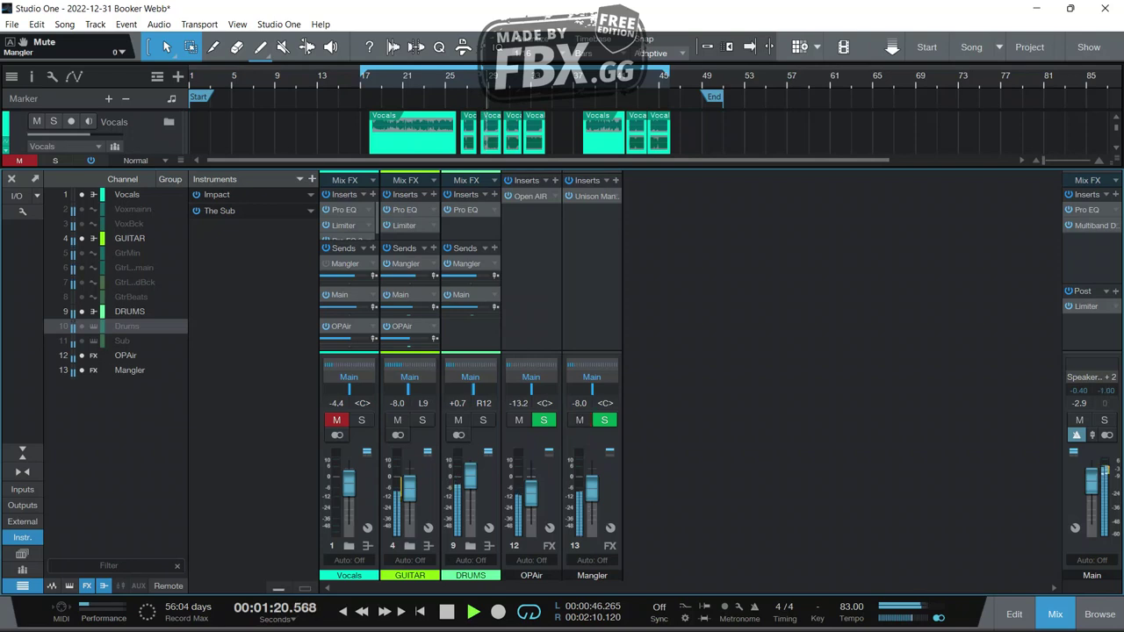
left_click_drag(591, 482, 592, 486)
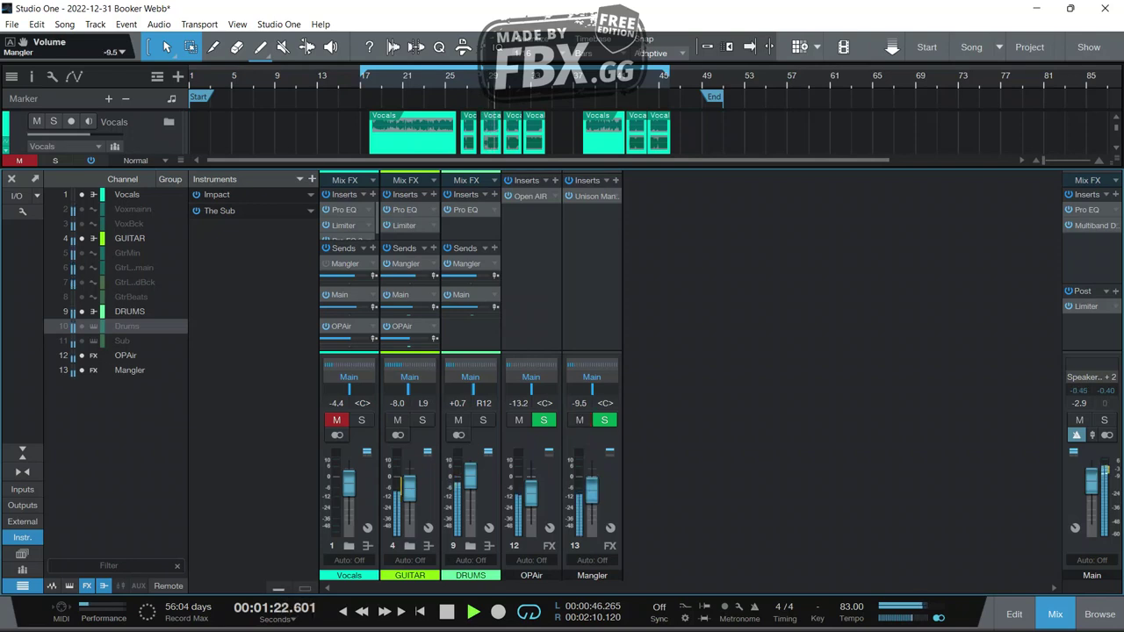
Unmute Vocals and save the song, keeping the Vocals volume at -4.4 dB.
left_click(336, 419)
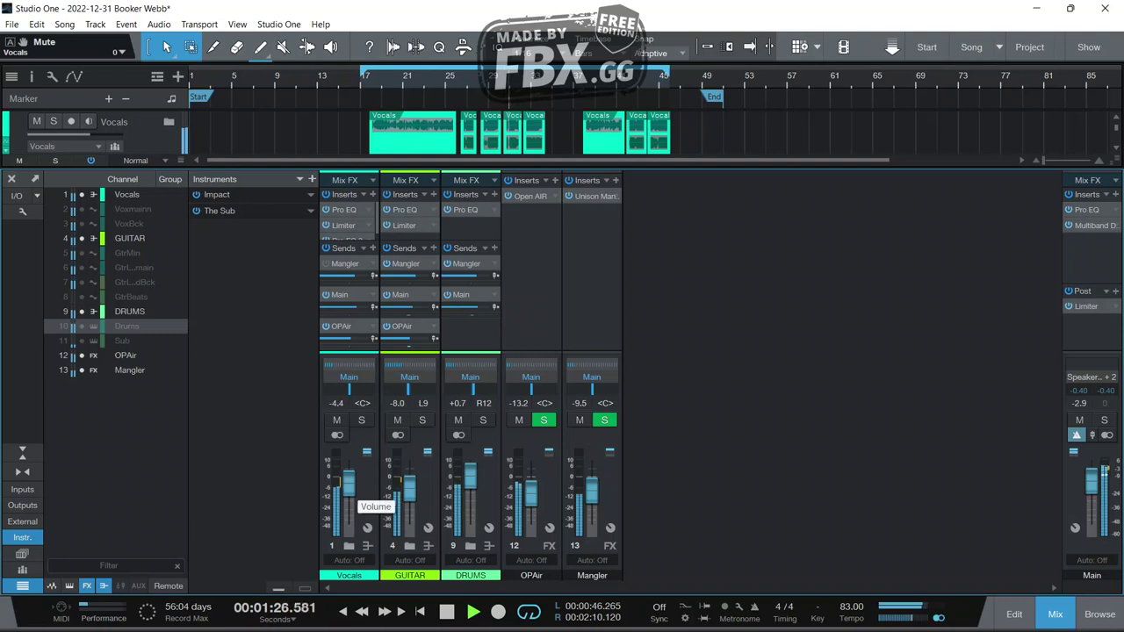
key("ctrl+s")
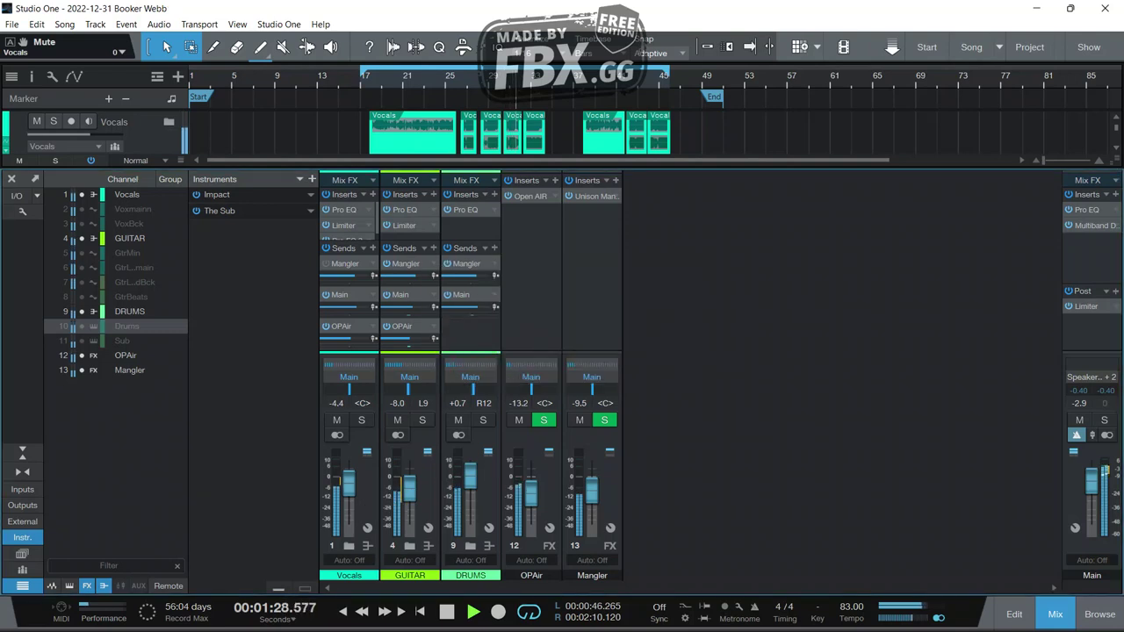
left_click_drag(348, 482, 349, 481)
Add a new FX channel to the mixer.
right_click(657, 273)
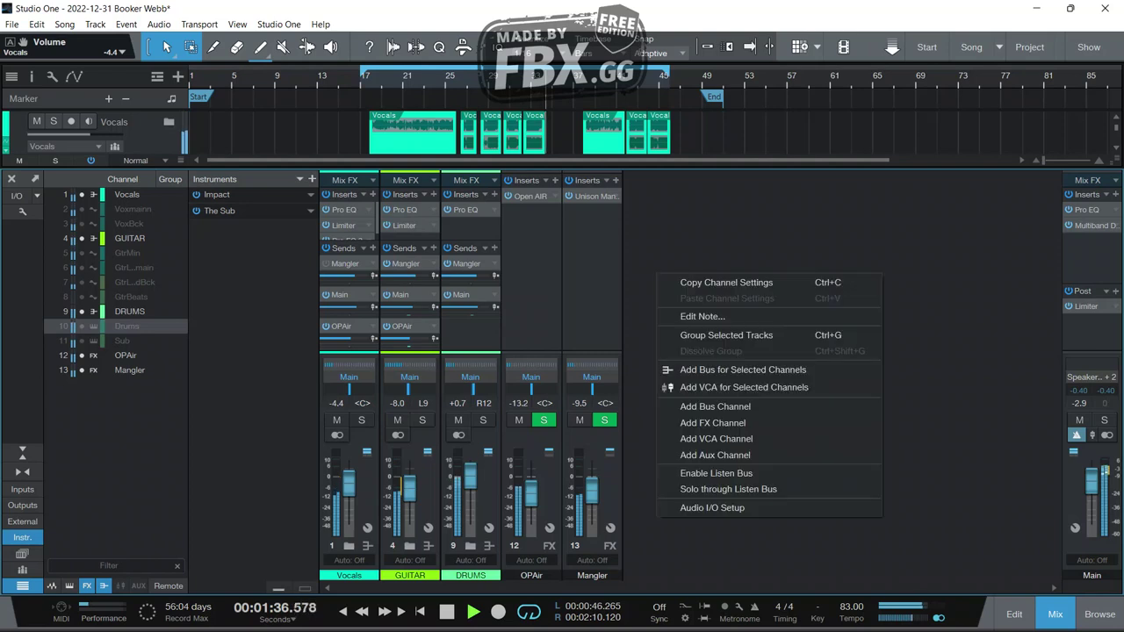
left_click(647, 271)
right_click(646, 271)
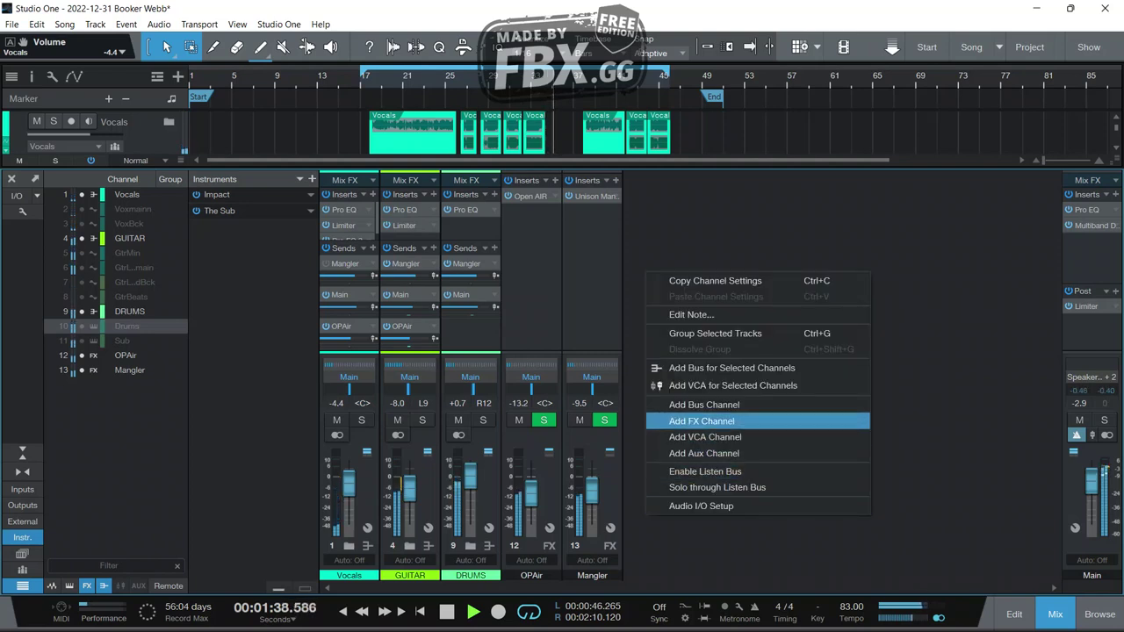
left_click(701, 421)
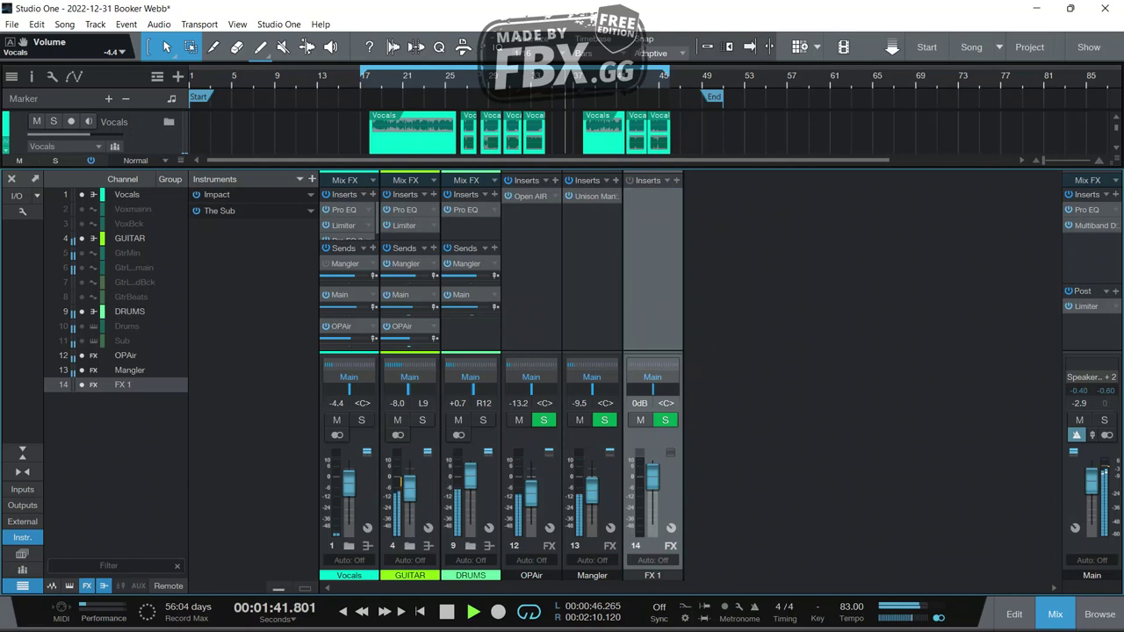
In the FX 1 channel's Mangler plug-in, set Mangle, Destroy, Bite and Expand to 0% and Gain to about +0.28 dB, and close it.
left_click_drag(488, 410, 488, 439)
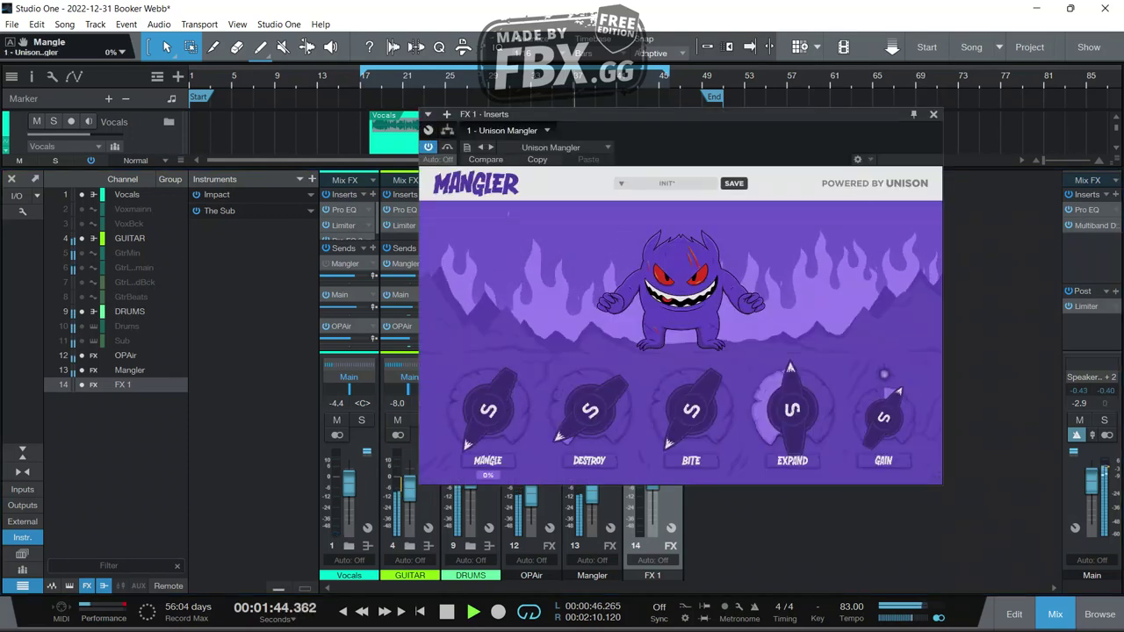
left_click_drag(590, 410, 590, 439)
left_click_drag(691, 410, 691, 439)
left_click_drag(488, 410, 488, 336)
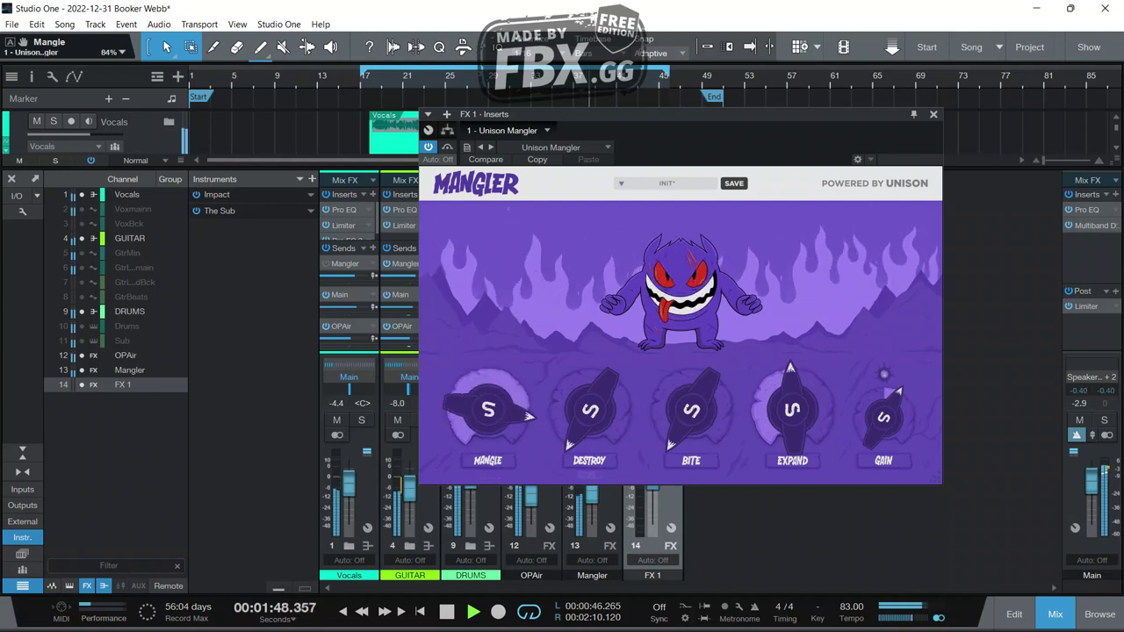
left_click_drag(488, 410, 489, 492)
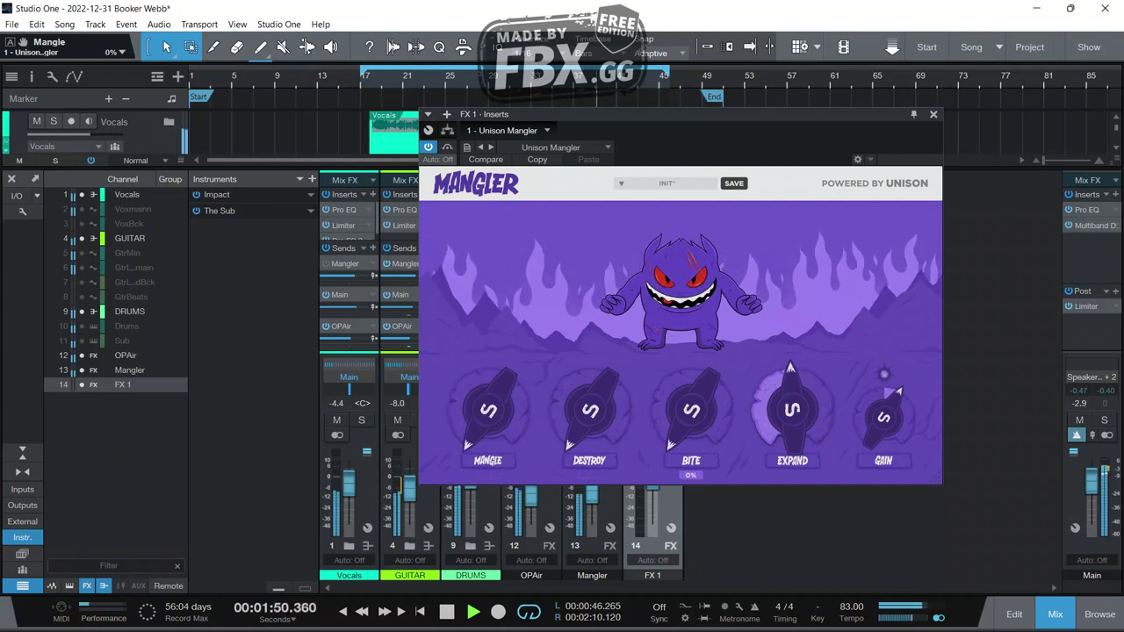
left_click_drag(792, 410, 792, 631)
left_click_drag(883, 417, 883, 418)
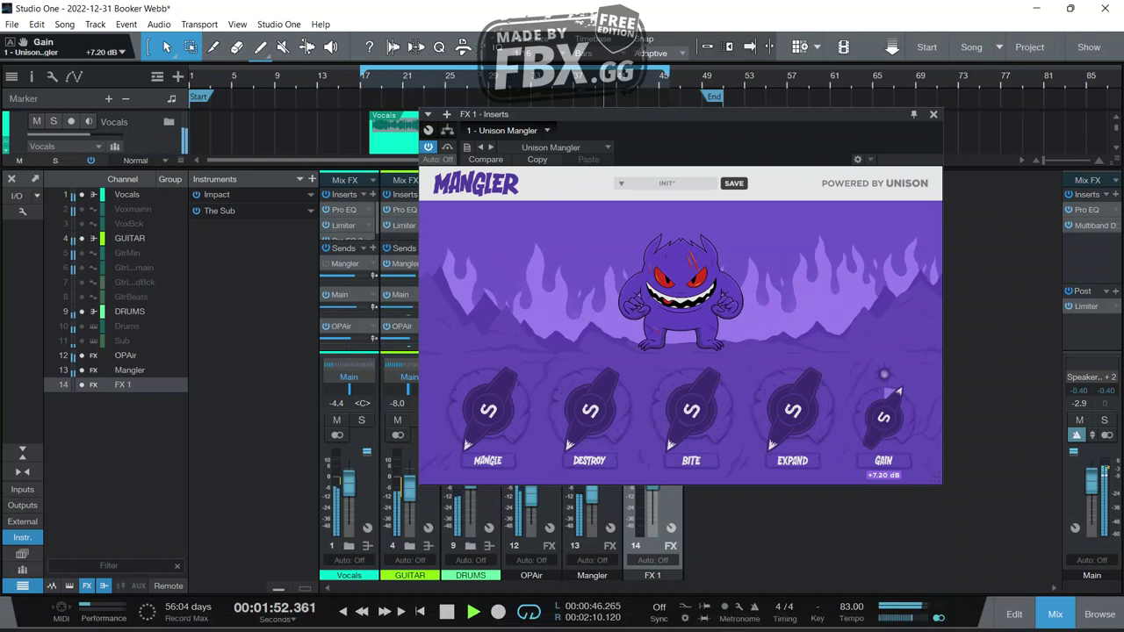
left_click_drag(884, 374, 885, 373)
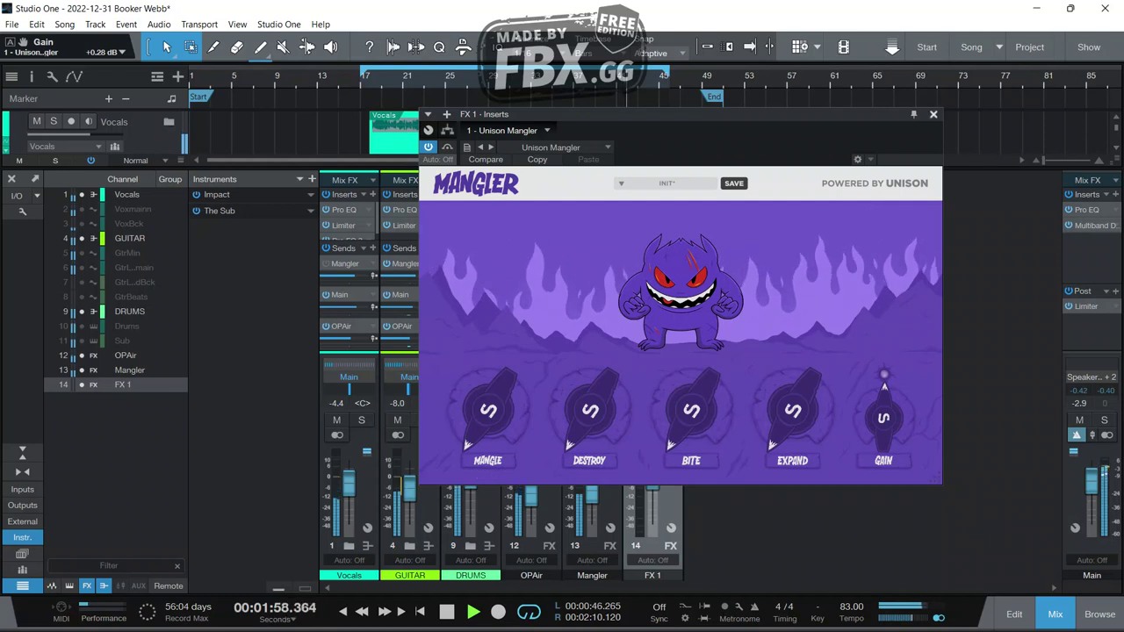
left_click(933, 114)
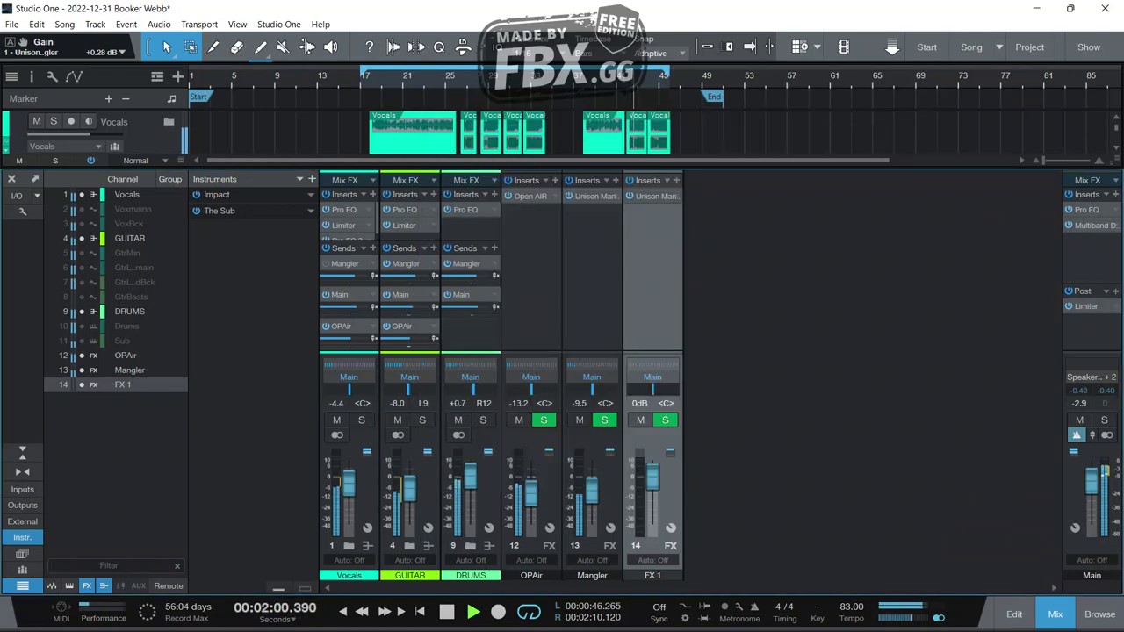
Rename the FX 1 channel as Voxmgl.
double_click(652, 575)
type("Vo")
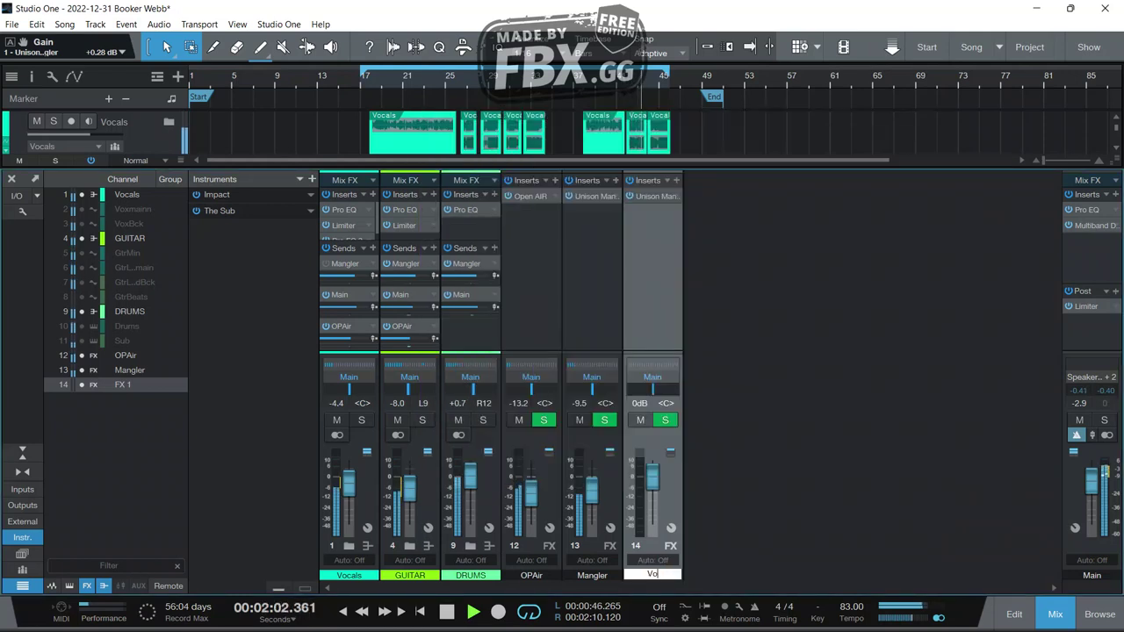
type("xmgl")
key("Return")
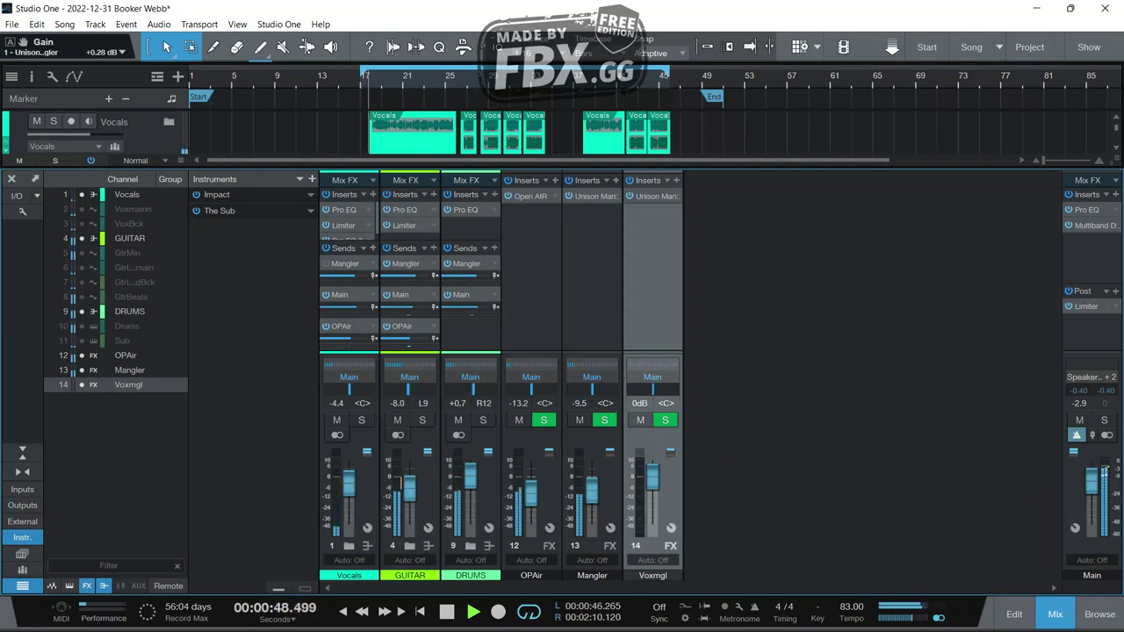
Replace the Vocals channel's Mangler send with a send to Voxmgl.
right_click(324, 269)
left_click(350, 299)
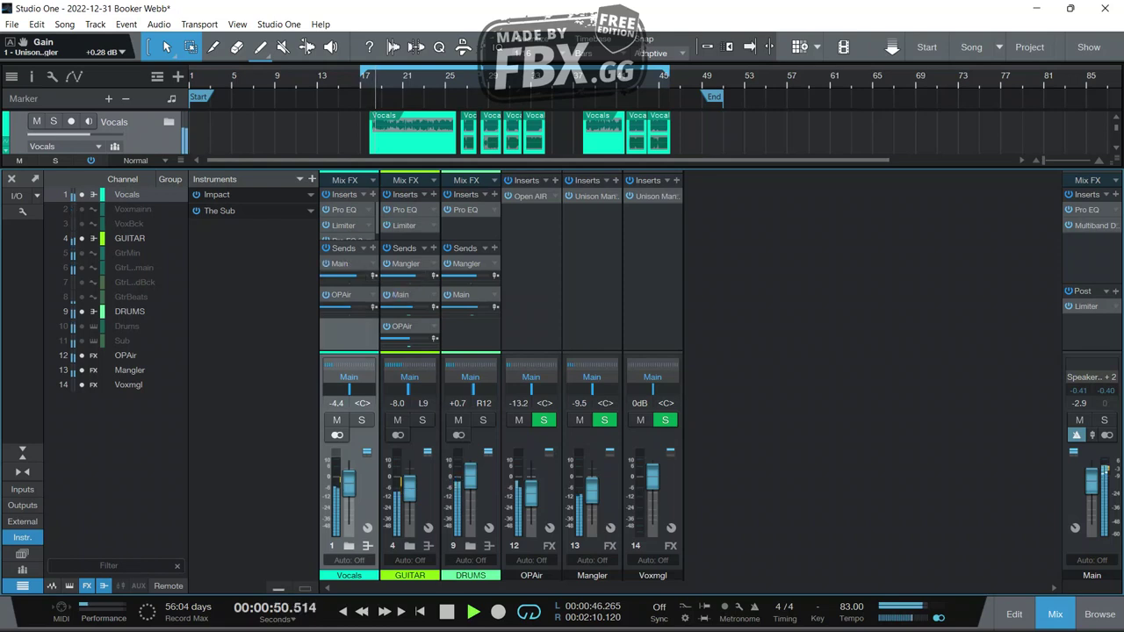
left_click(372, 247)
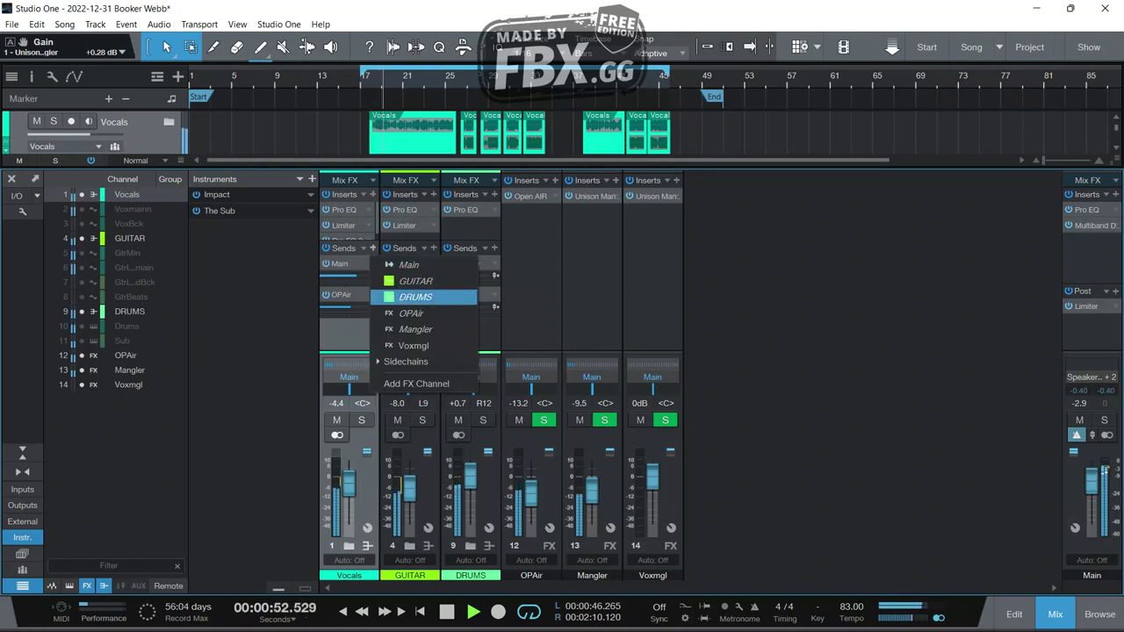
left_click(413, 345)
Reorder the sends, placing Voxmgl first on Vocals and Main below OPAir on both Vocals and GUITAR.
left_click_drag(347, 327, 350, 268)
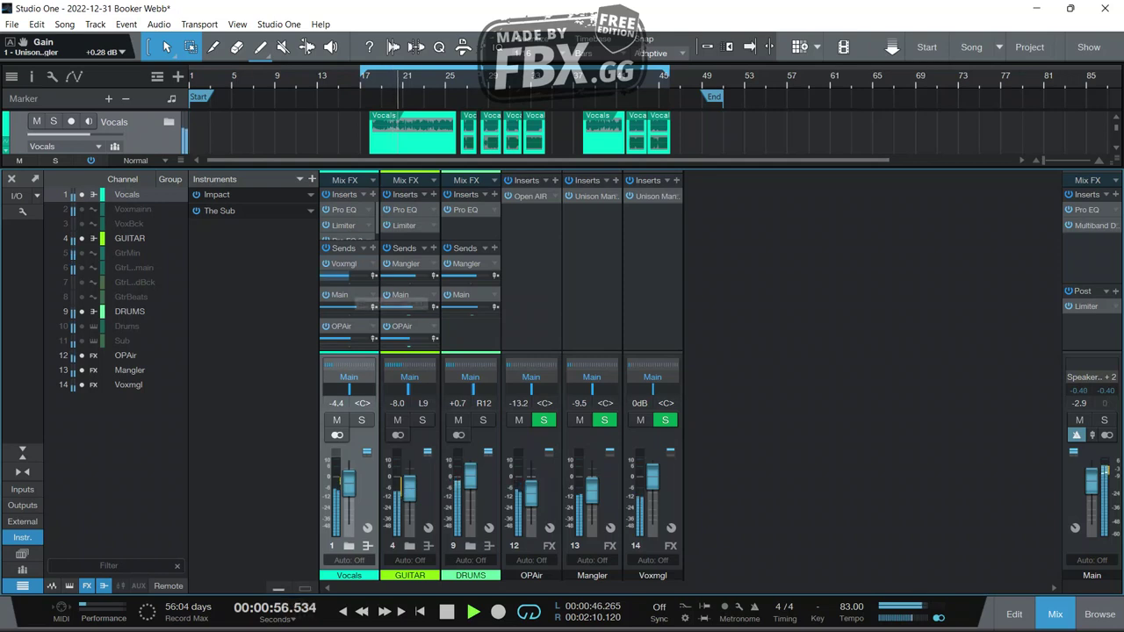
left_click_drag(339, 295, 343, 338)
left_click_drag(400, 295, 408, 346)
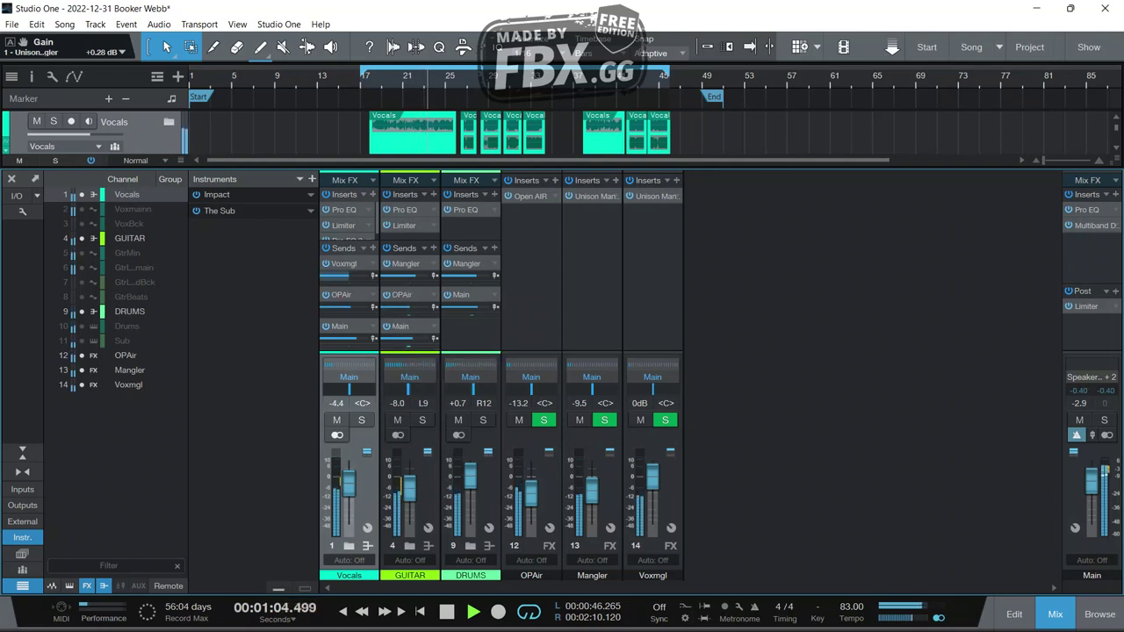
Set the Vocals channel's Voxmgl send level to about -1.9 dB and the Voxmgl channel's volume to about -0.8 dB.
left_click_drag(349, 276, 356, 255)
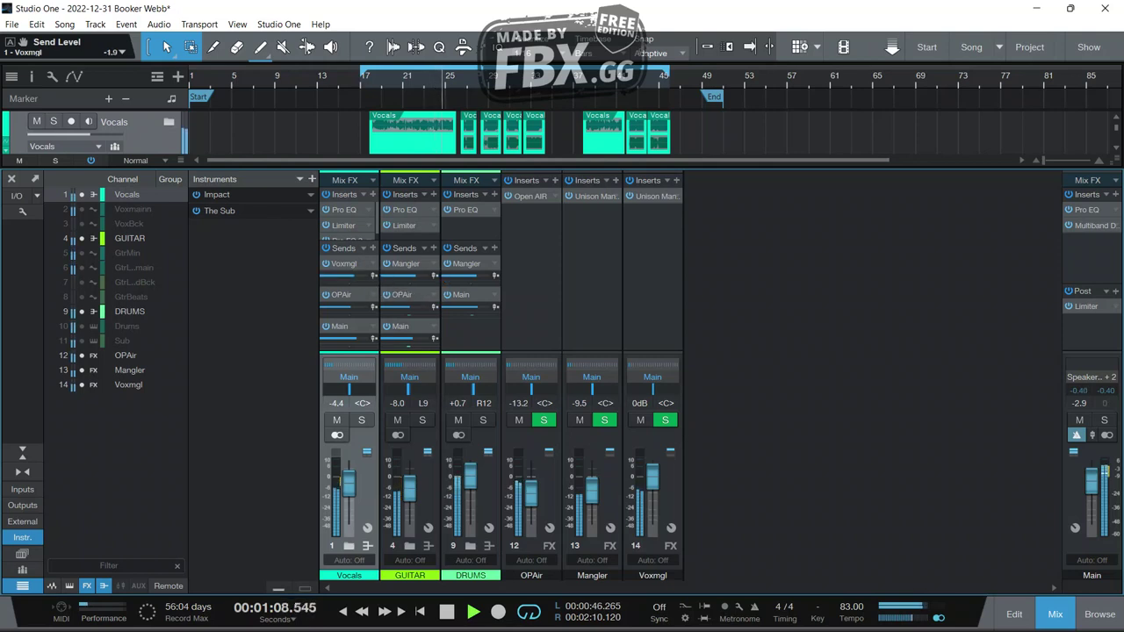
left_click_drag(653, 477, 652, 479)
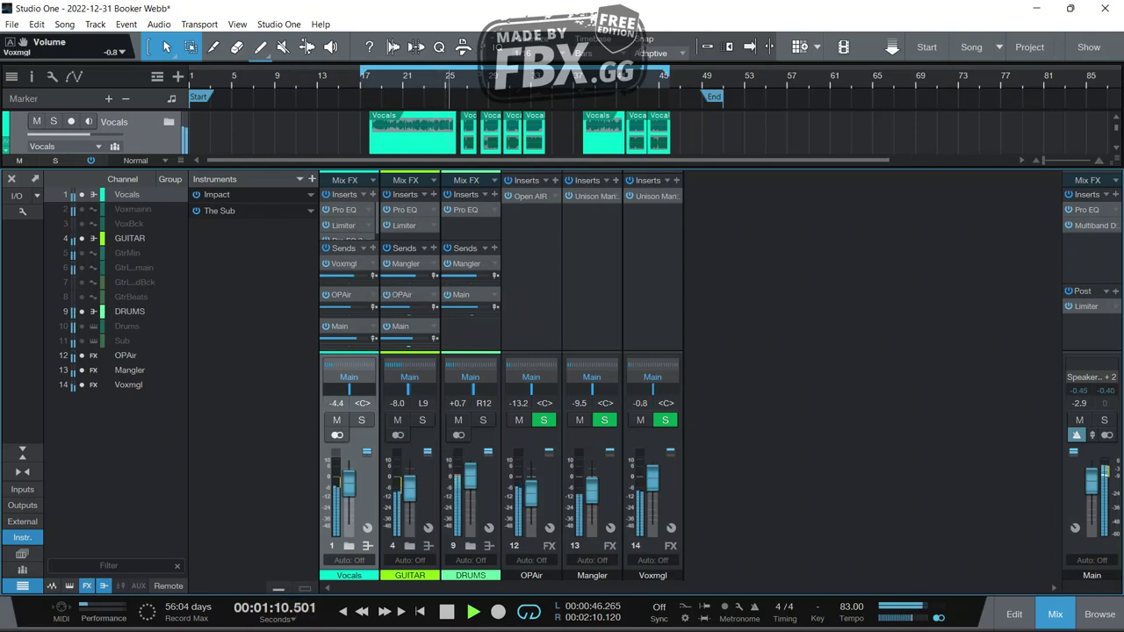
Solo Vocals and, in the Voxmgl channel's Unison Mangler, set Mangle to 11% and Bite to 1%.
key("s")
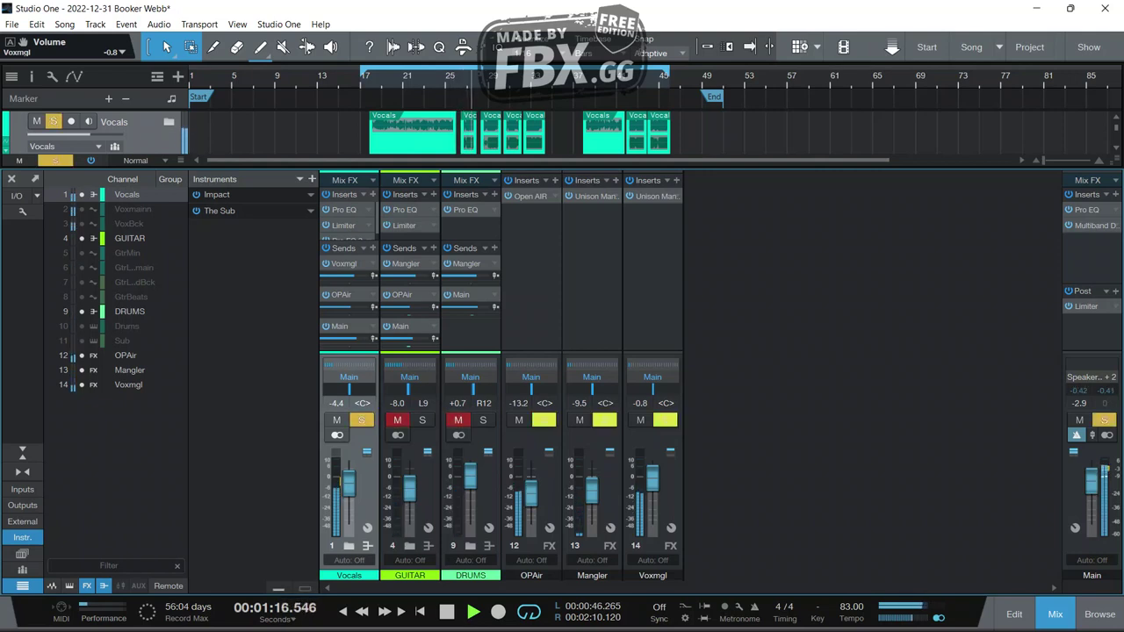
double_click(652, 197)
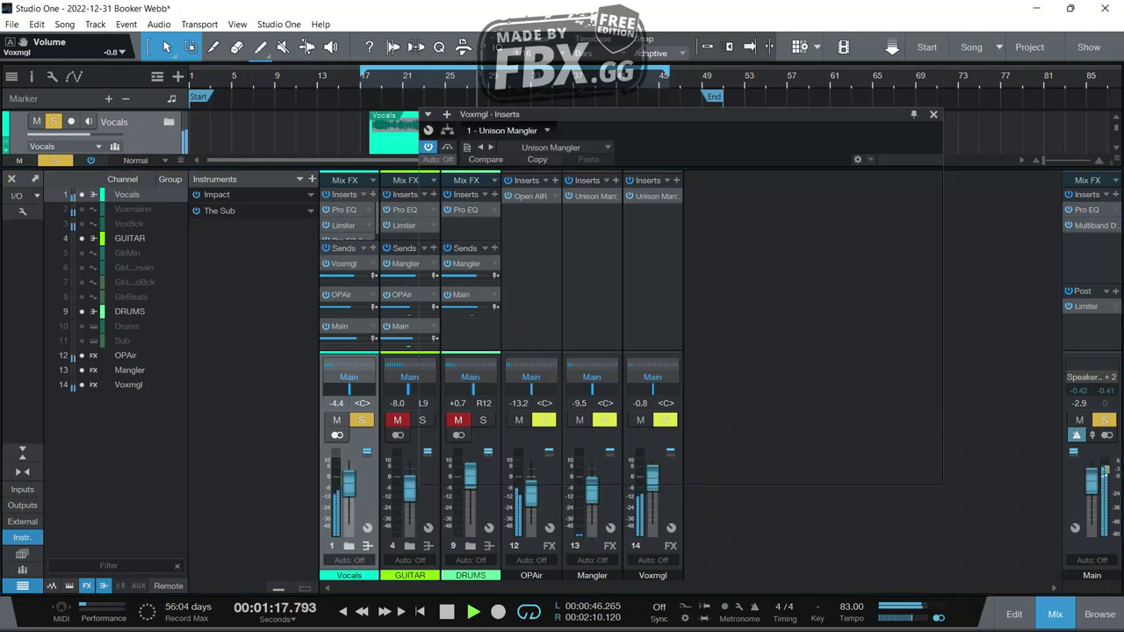
left_click_drag(488, 410, 489, 314)
left_click_drag(489, 365, 489, 419)
mouse_move(589, 410)
left_mouse_down()
mouse_move(590, 389)
mouse_move(589, 406)
left_mouse_up()
mouse_move(691, 410)
left_mouse_down()
mouse_move(691, 339)
mouse_move(691, 412)
left_mouse_up()
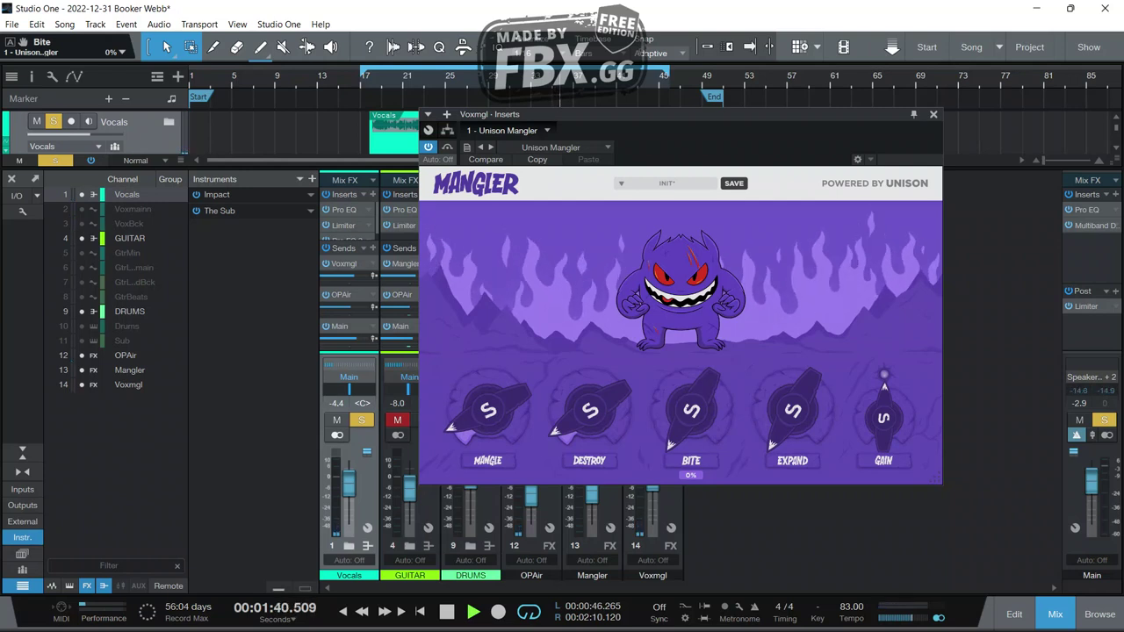
left_click_drag(691, 411, 691, 409)
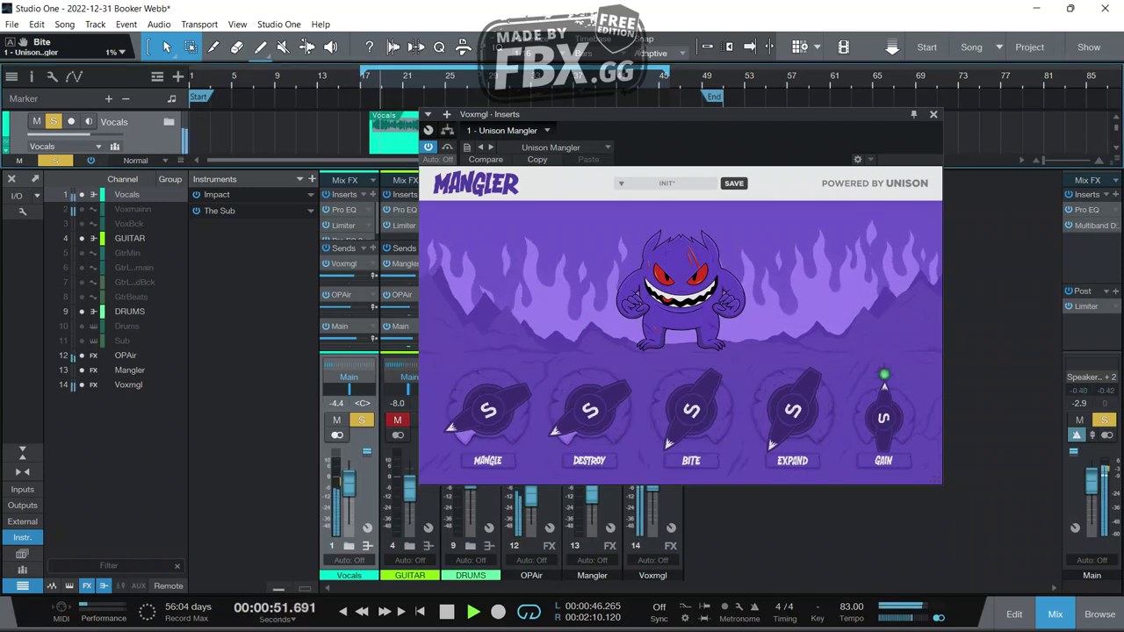
Set the Voxmgl Mangler's Expand to 71% and its Gain to about -2 dB, comparing against 0% Expand.
left_click_drag(792, 410, 793, 362)
mouse_move(884, 418)
left_mouse_down()
mouse_move(883, 377)
mouse_move(883, 420)
left_mouse_up()
left_click_drag(883, 413, 883, 391)
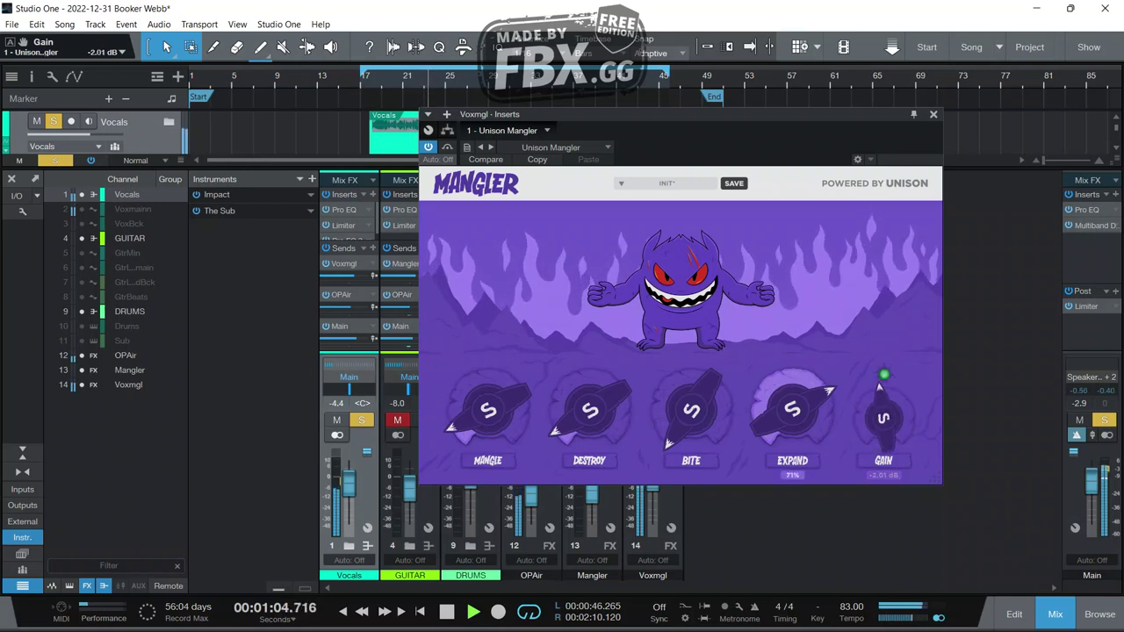
double_click(792, 410)
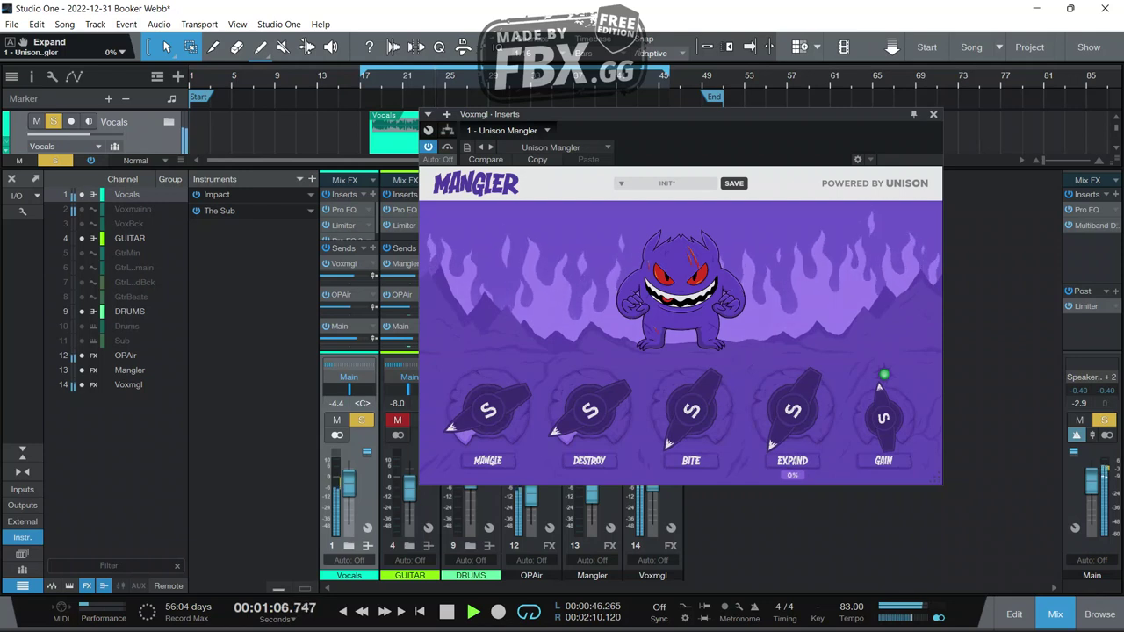
left_click_drag(792, 410, 792, 362)
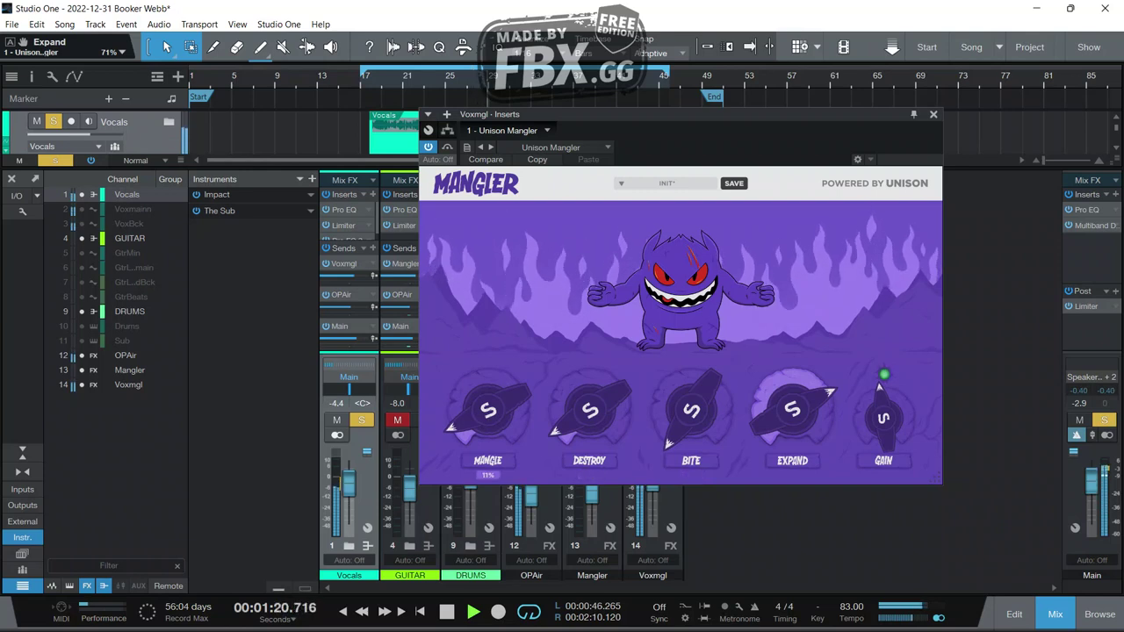
left_click(934, 114)
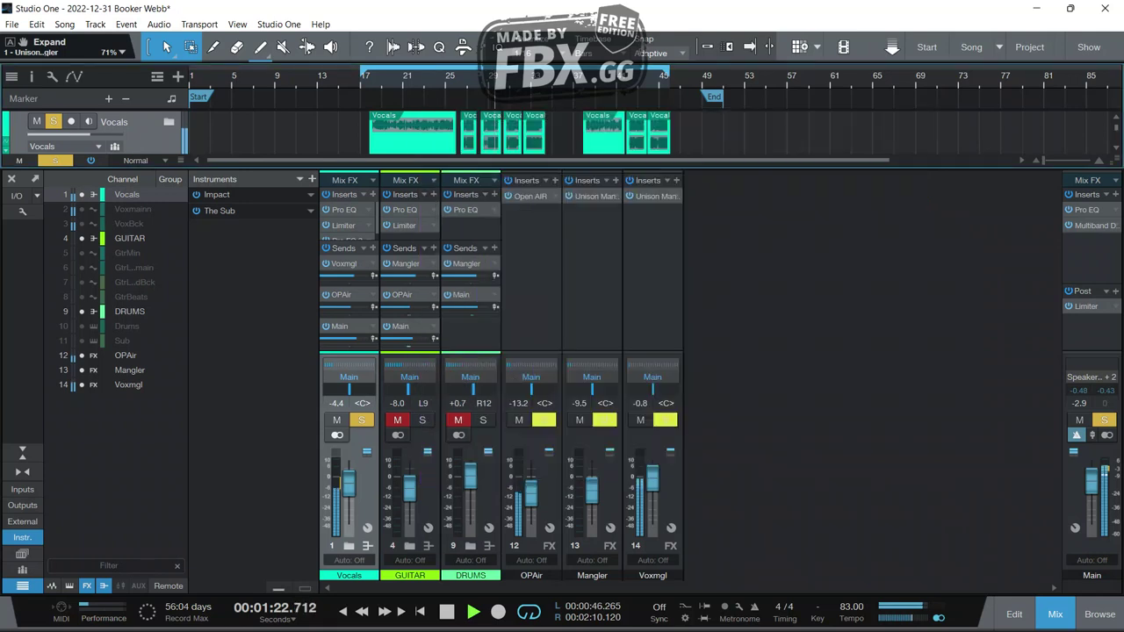
Lower the Voxmgl channel's volume to about -8.0 dB and unsolo Vocals to hear the full mix.
left_click_drag(653, 481, 652, 525)
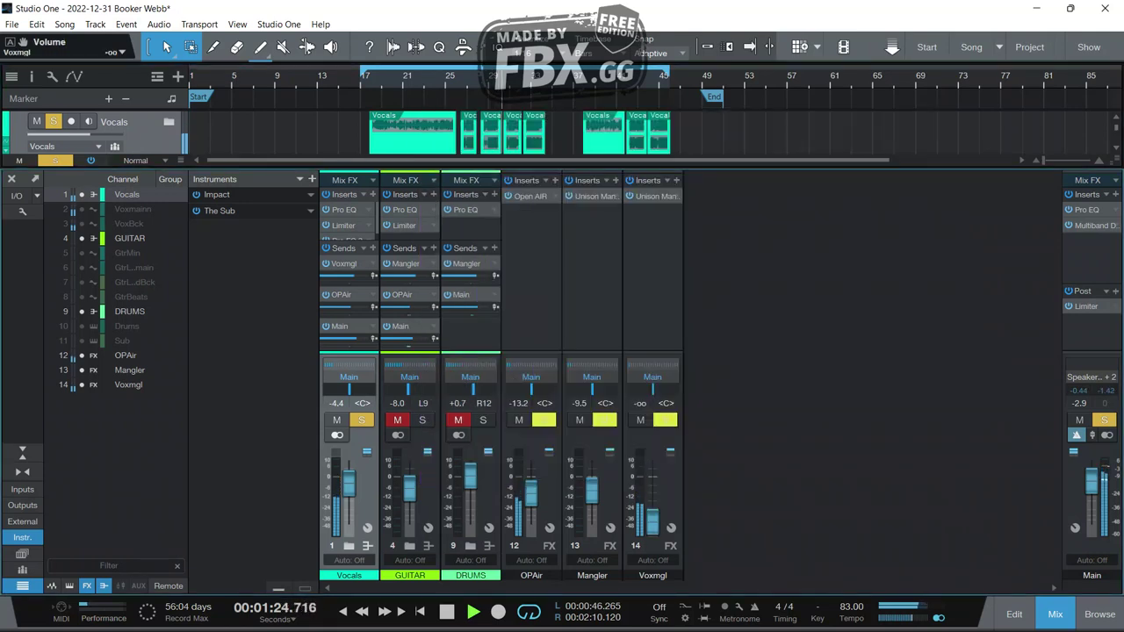
left_click_drag(652, 525, 653, 476)
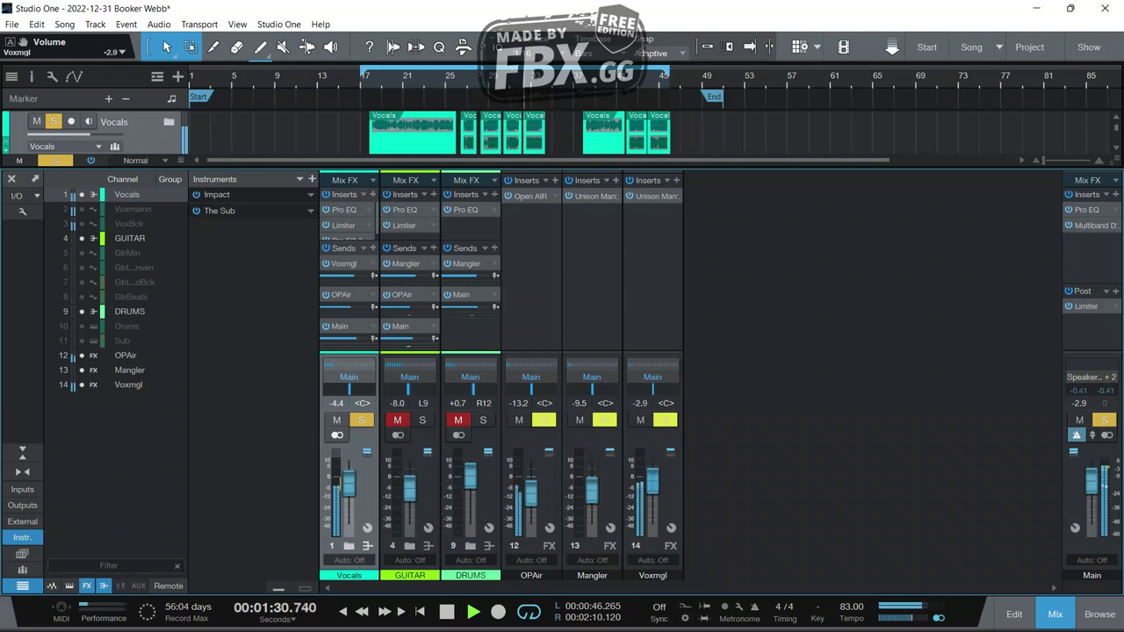
left_click_drag(652, 481, 652, 490)
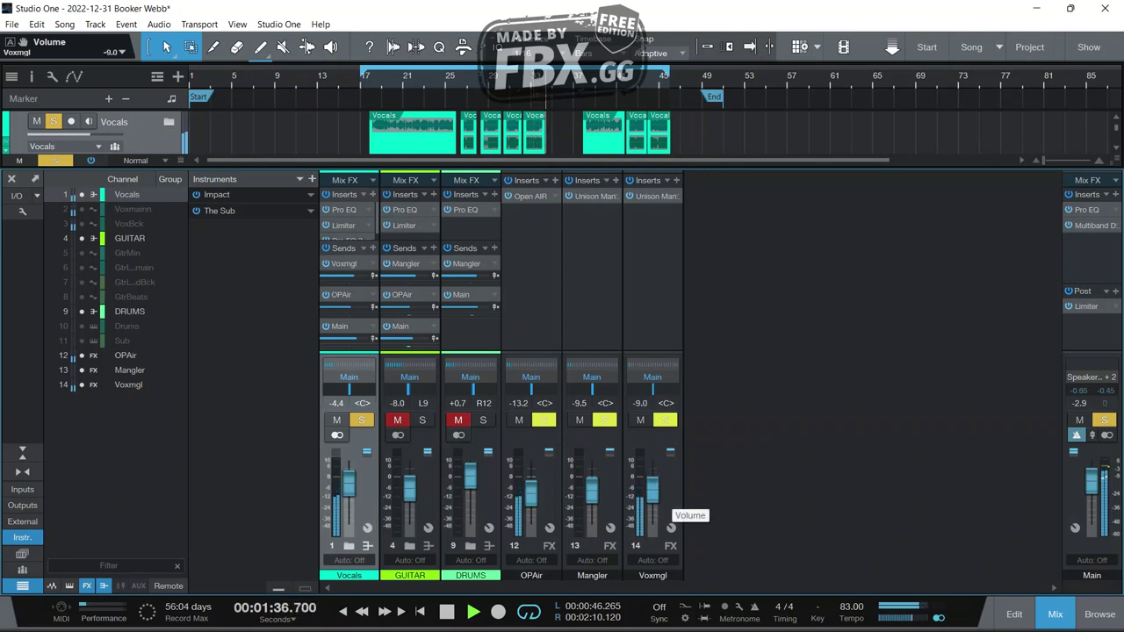
left_click_drag(652, 490, 652, 489)
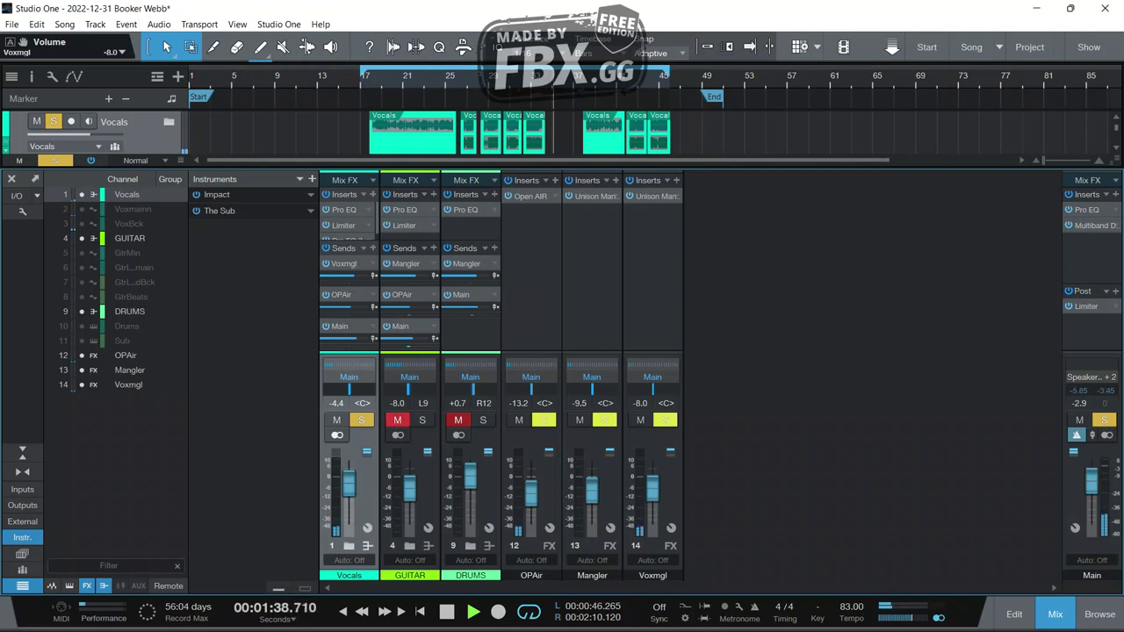
left_click(361, 419)
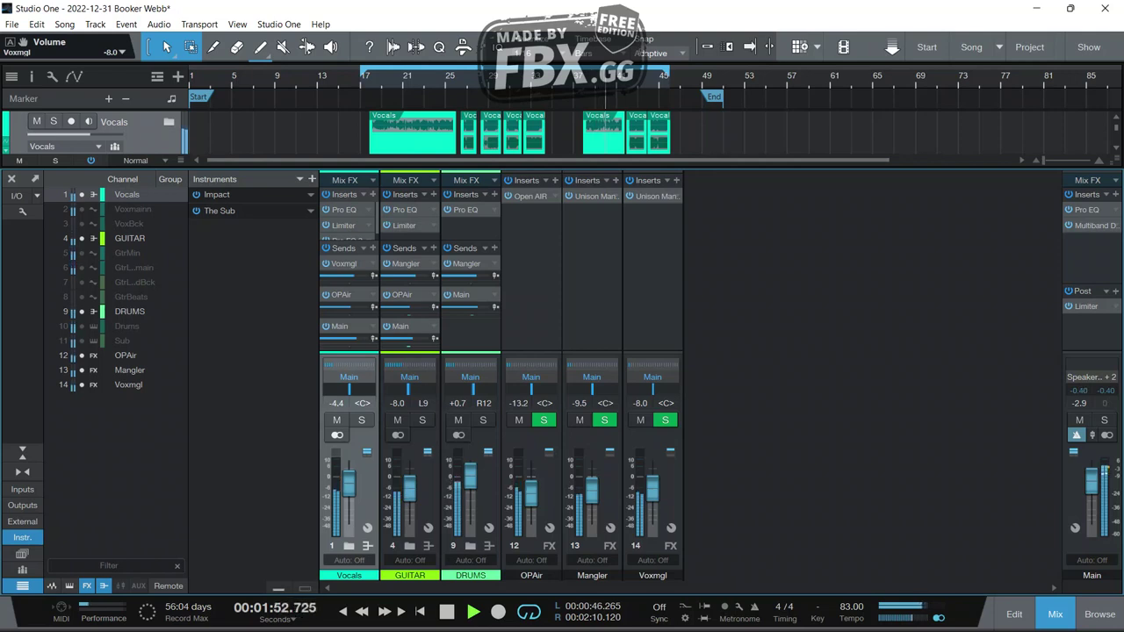
Solo Vocals and add a Pro EQ after the Mangler on the Voxmgl channel.
key("s")
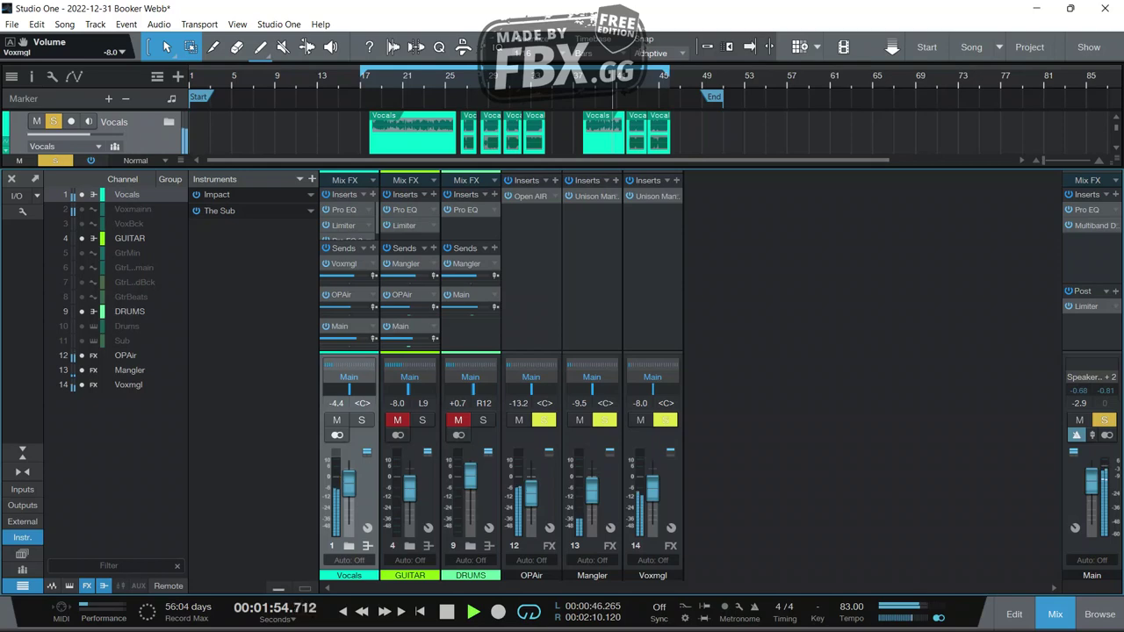
left_click(676, 180)
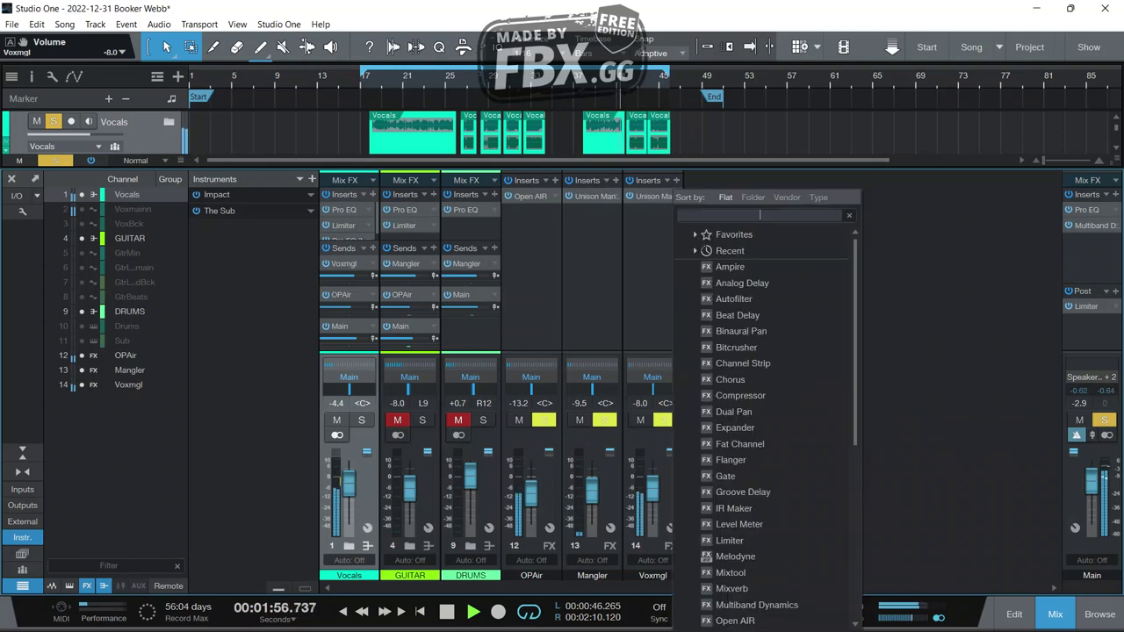
type("pro")
key("Return")
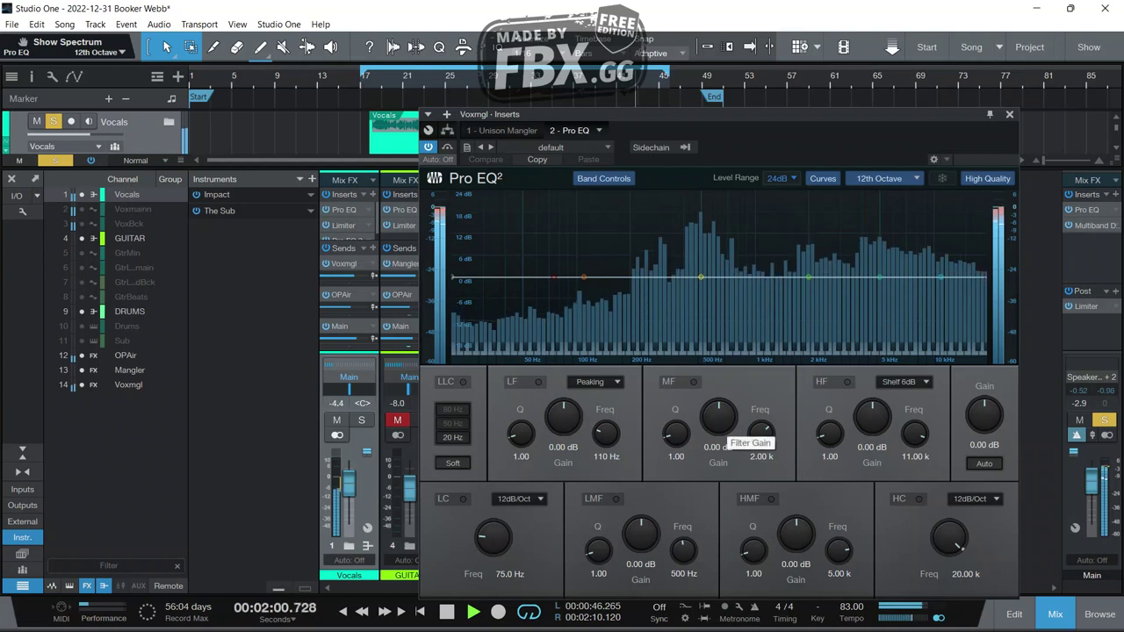
On Voxmgl's Pro EQ, cut LMF by 3.12 dB at 500 Hz with Q 0.59, MF by 5.04 dB and the HF shelf by 2.16 dB.
left_click_drag(719, 419, 719, 417)
left_click_drag(701, 277, 701, 288)
scroll(701, 294, "down", 5)
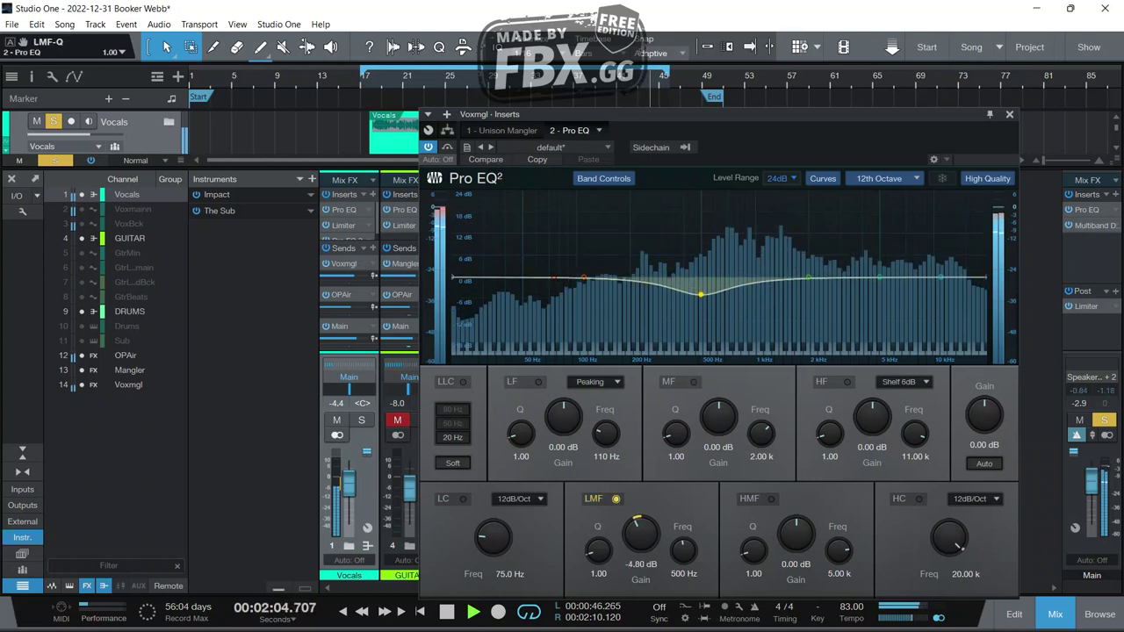
left_click_drag(700, 294, 701, 288)
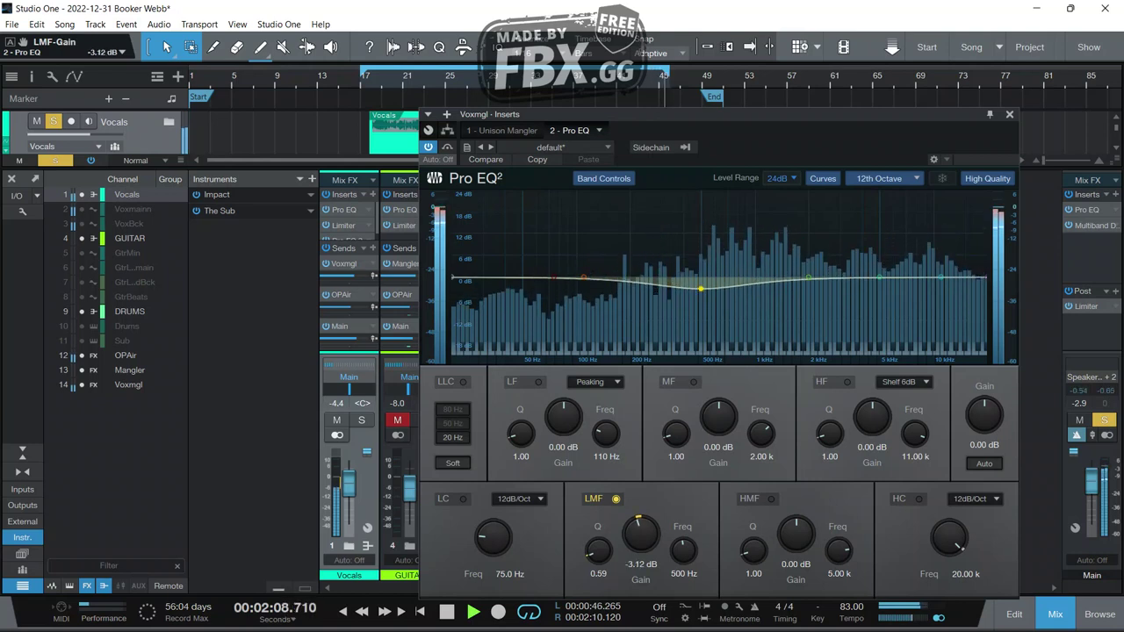
left_click_drag(809, 278, 809, 296)
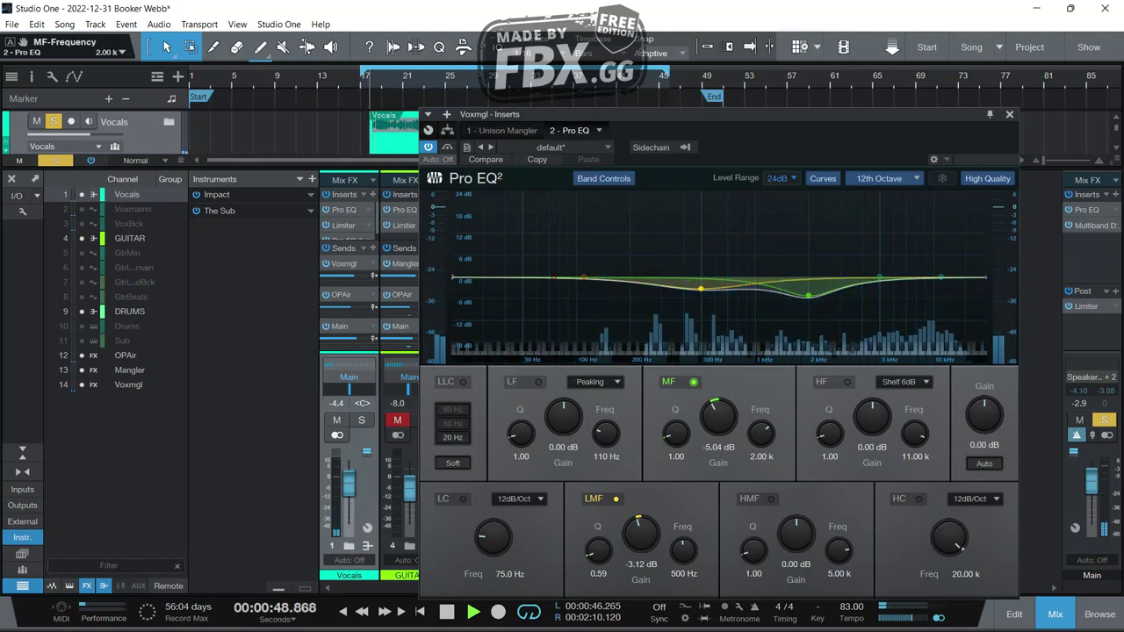
left_click_drag(808, 295, 941, 284)
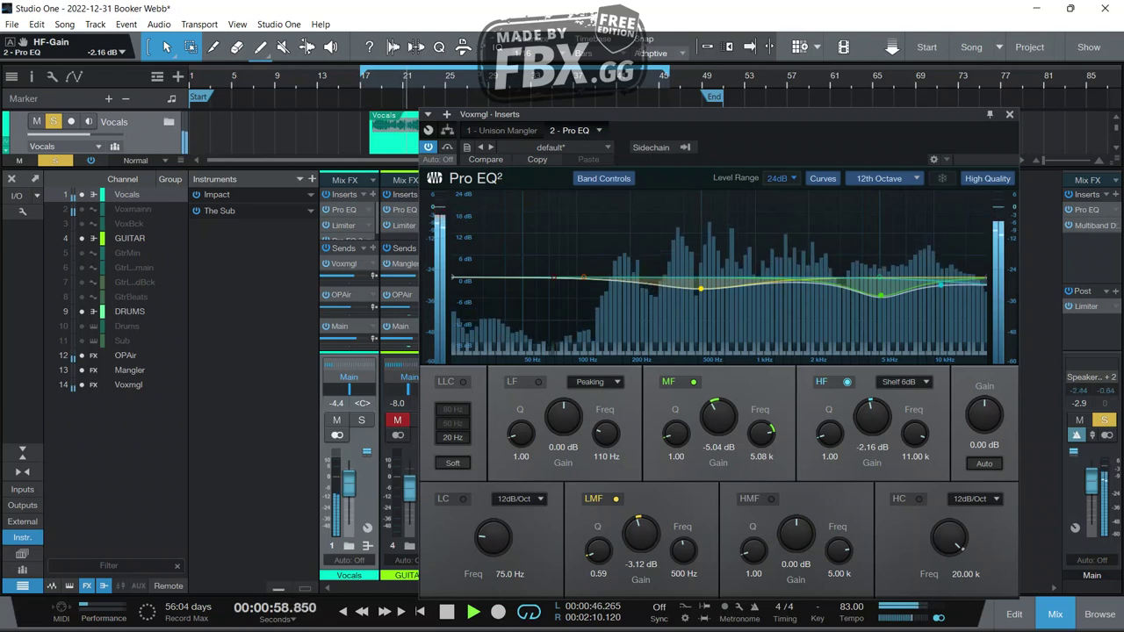
Add a 226 Hz low cut to Voxmgl's EQ, set MF to 5.26 kHz and LMF gain to -5.76 dB, and unsolo Vocals.
left_click(463, 499)
left_click_drag(554, 278, 624, 277)
mouse_move(492, 504)
left_mouse_down()
mouse_move(493, 487)
mouse_move(492, 497)
left_mouse_up()
mouse_move(761, 433)
left_mouse_down()
mouse_move(762, 474)
mouse_move(760, 432)
left_mouse_up()
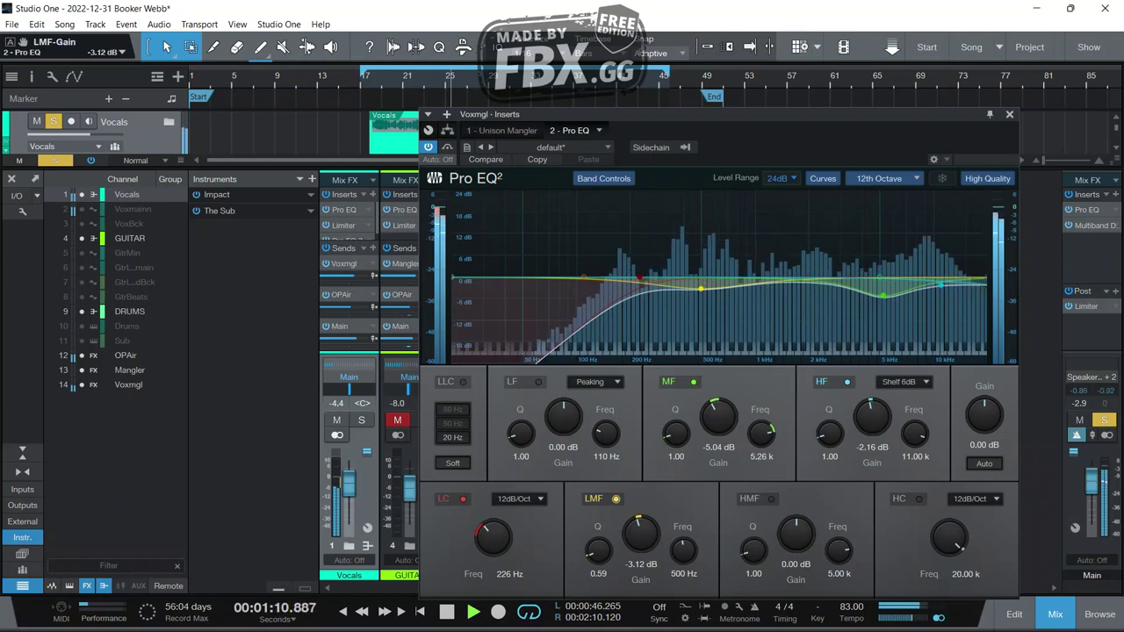
left_click_drag(641, 534, 641, 541)
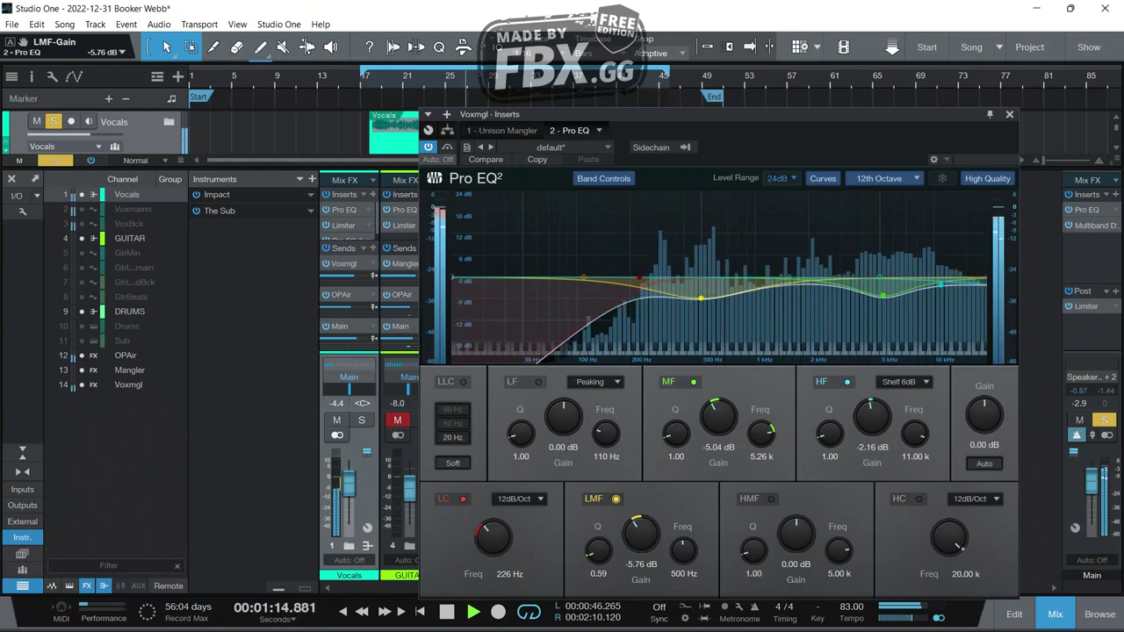
left_click(1010, 114)
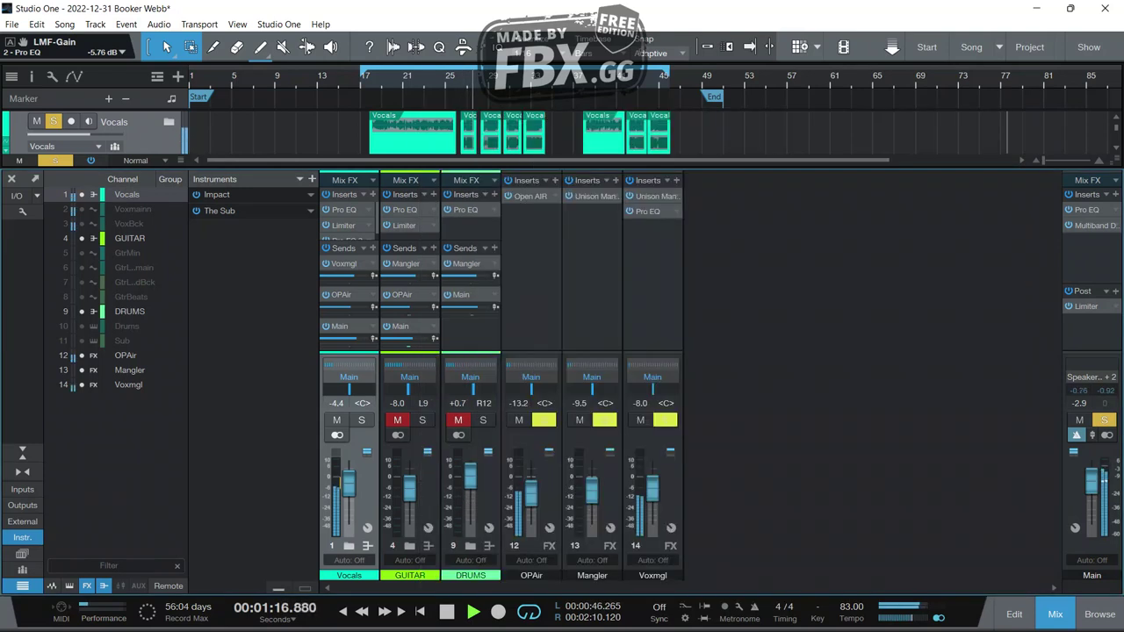
left_click(360, 420)
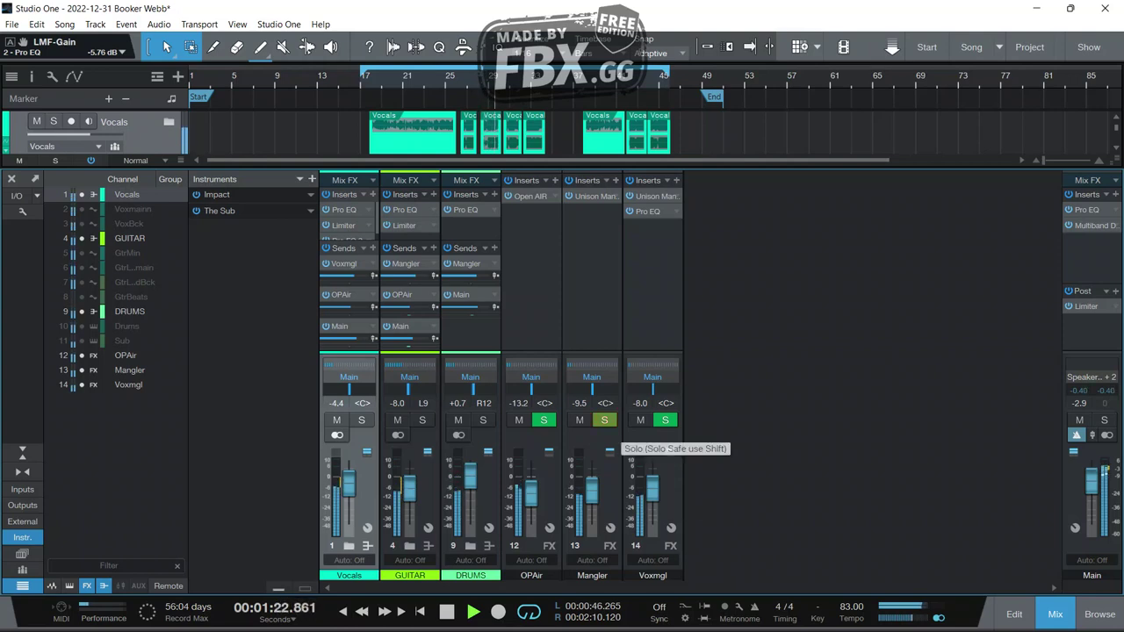
Solo the Mangler FX channel and add a Pro EQ after its Unison Mangler.
left_click(604, 420)
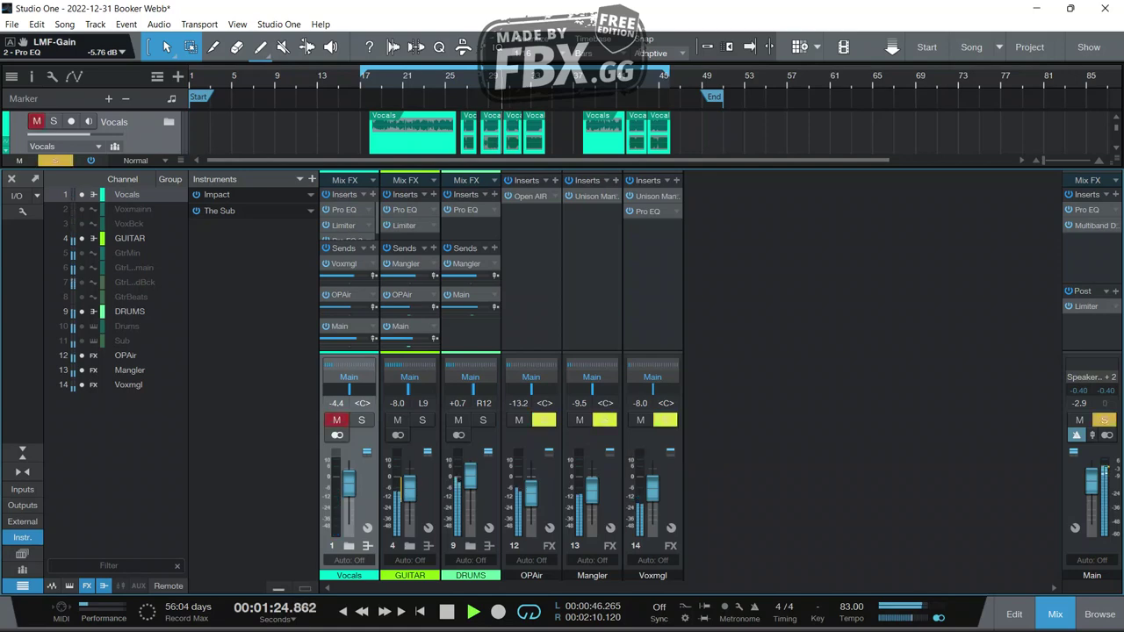
left_click(615, 180)
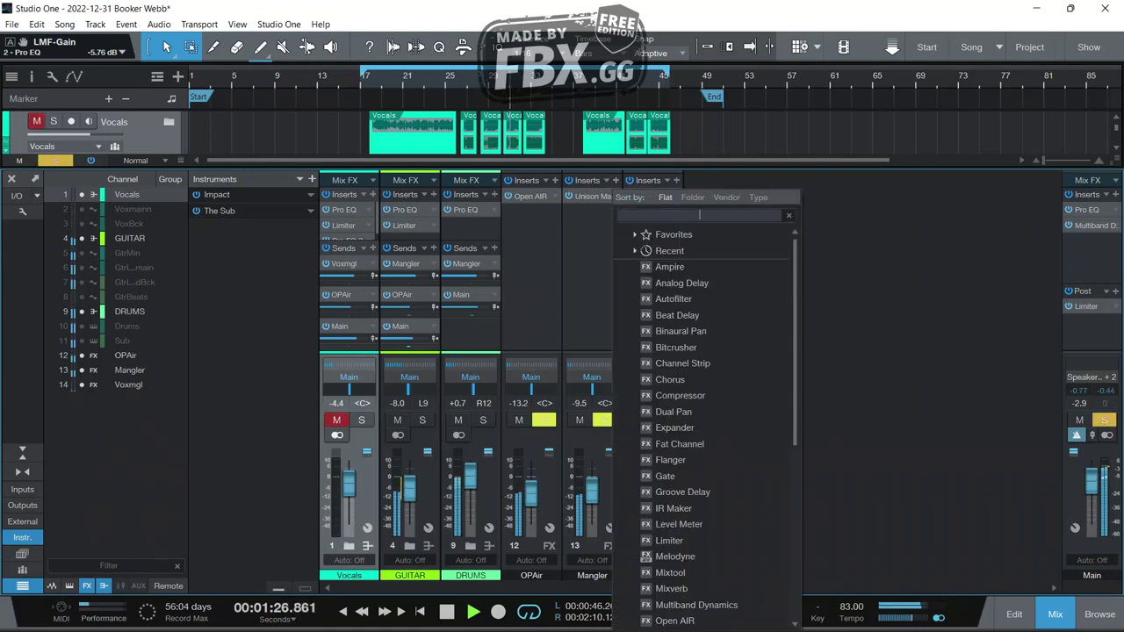
type("pro")
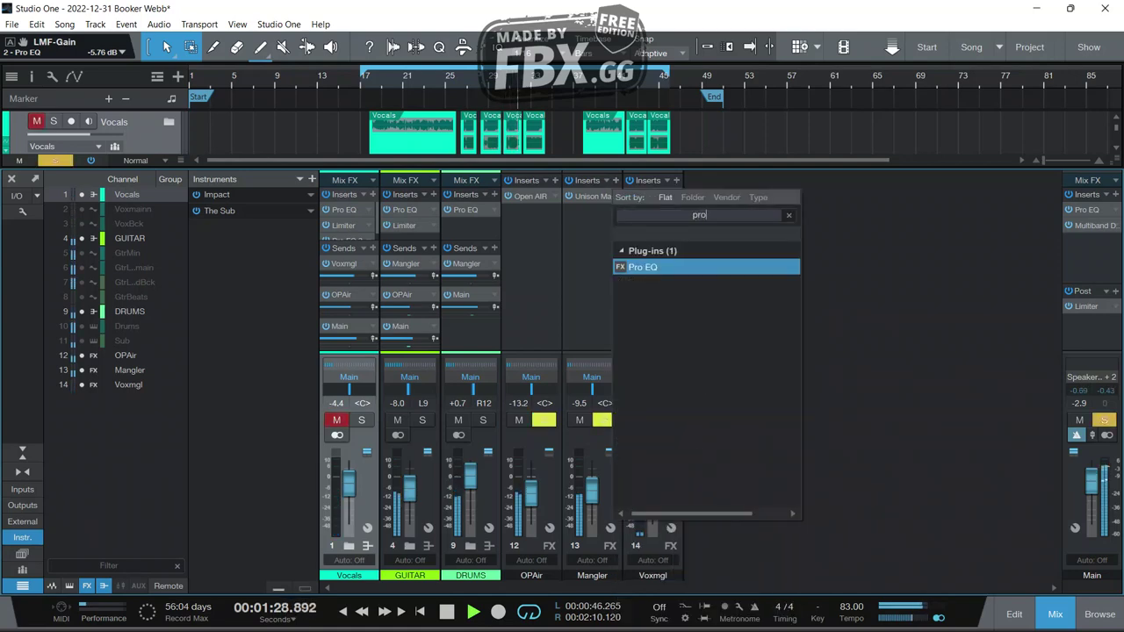
key("Return")
Enable a 24 dB/Oct low cut at 30.6 Hz on the Mangler channel's Pro EQ.
left_click(521, 498)
left_click(525, 555)
left_click(463, 499)
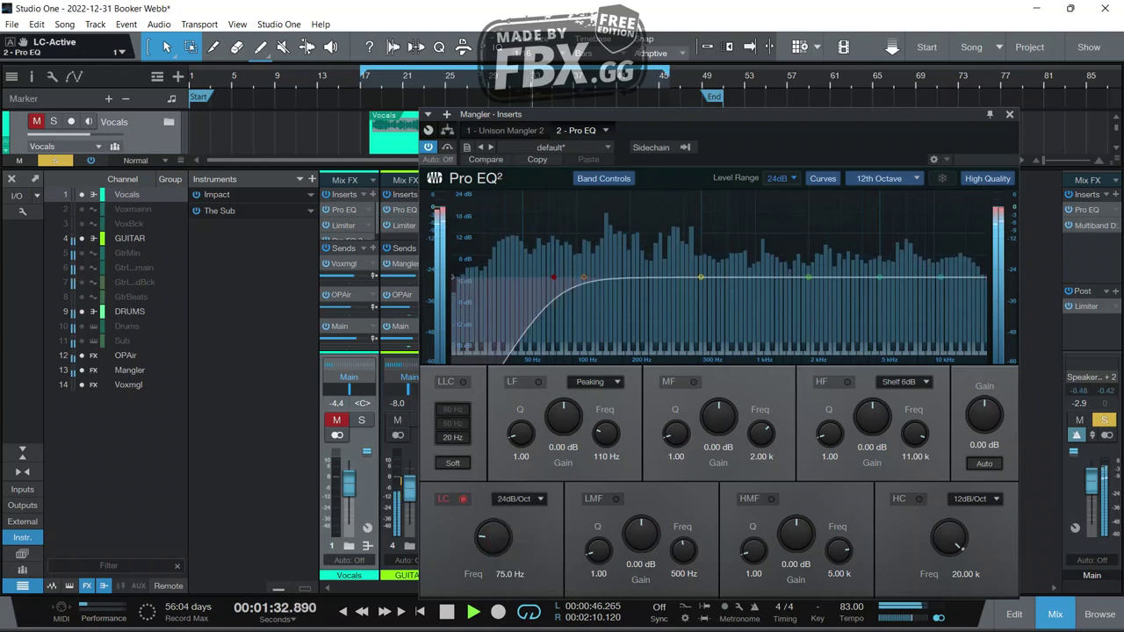
left_click_drag(494, 537, 494, 579)
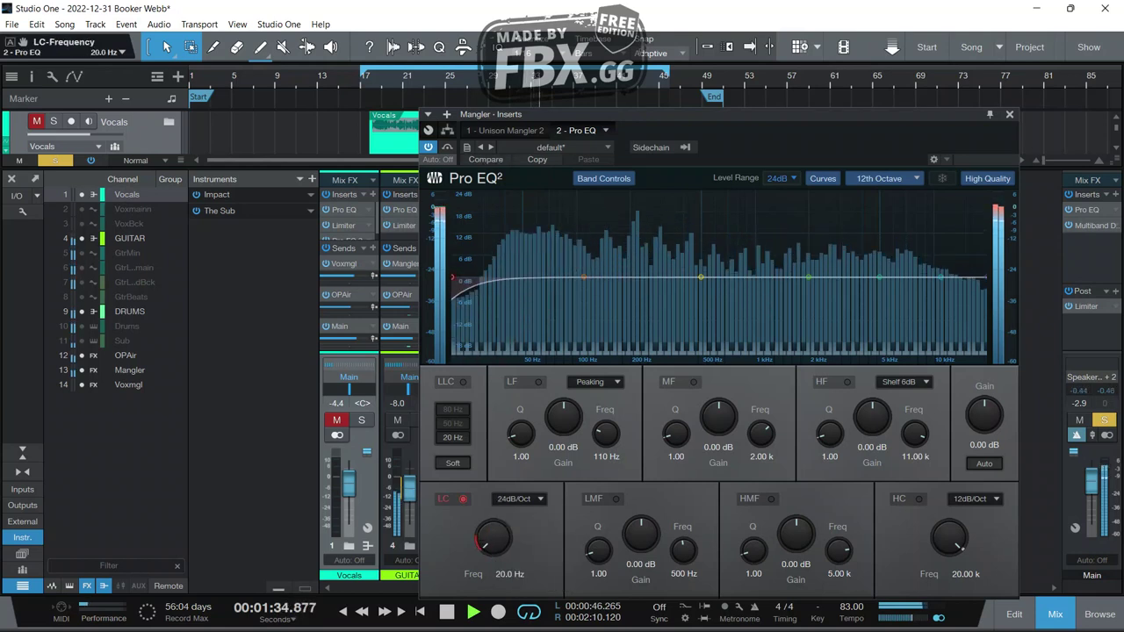
left_click_drag(492, 537, 493, 528)
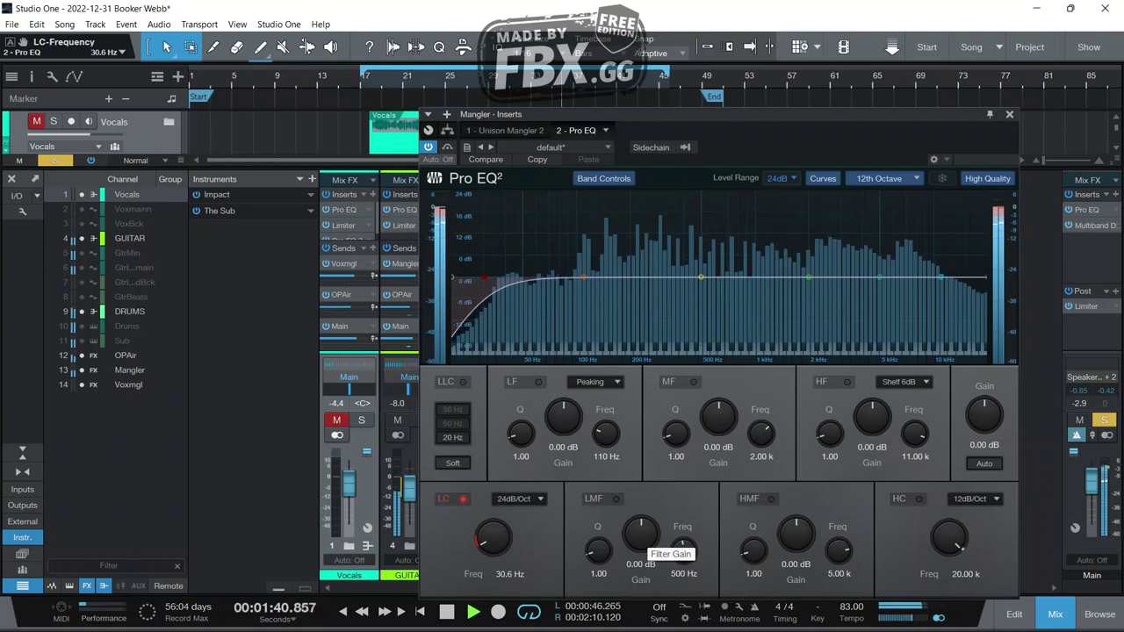
Boost LF 2.88 dB at 178 Hz and MF 3.36 dB at 6.47 kHz, cut LMF 2.64 dB at 500 Hz, and set output gain to -2.16 dB.
left_click(565, 418)
left_click_drag(584, 278, 601, 278)
left_click_drag(564, 417, 564, 410)
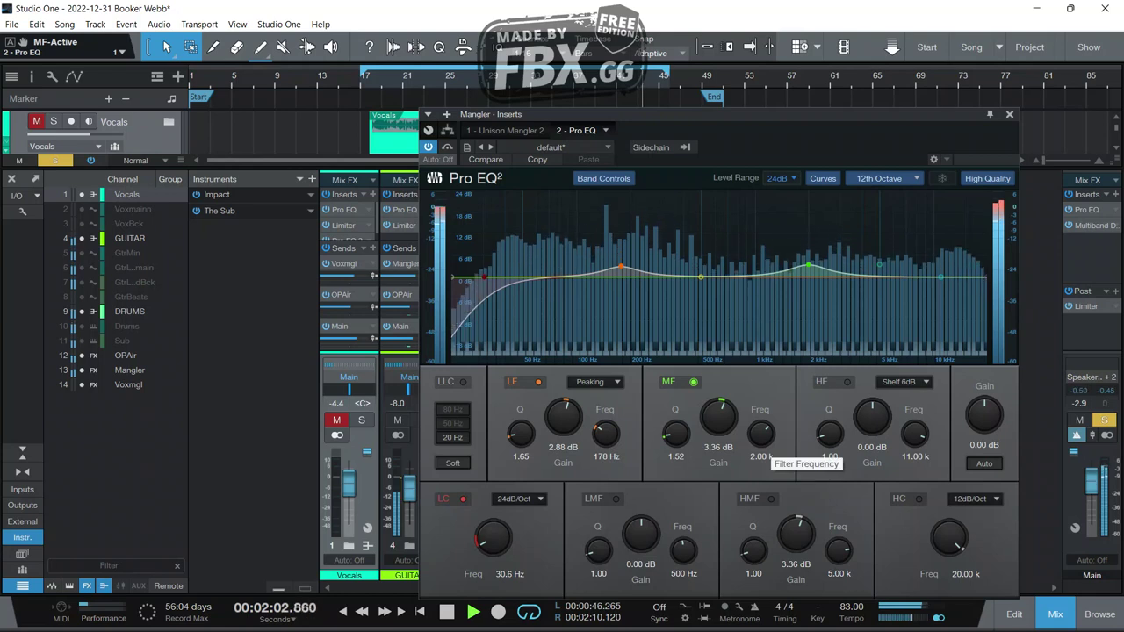
left_click_drag(762, 434, 761, 421)
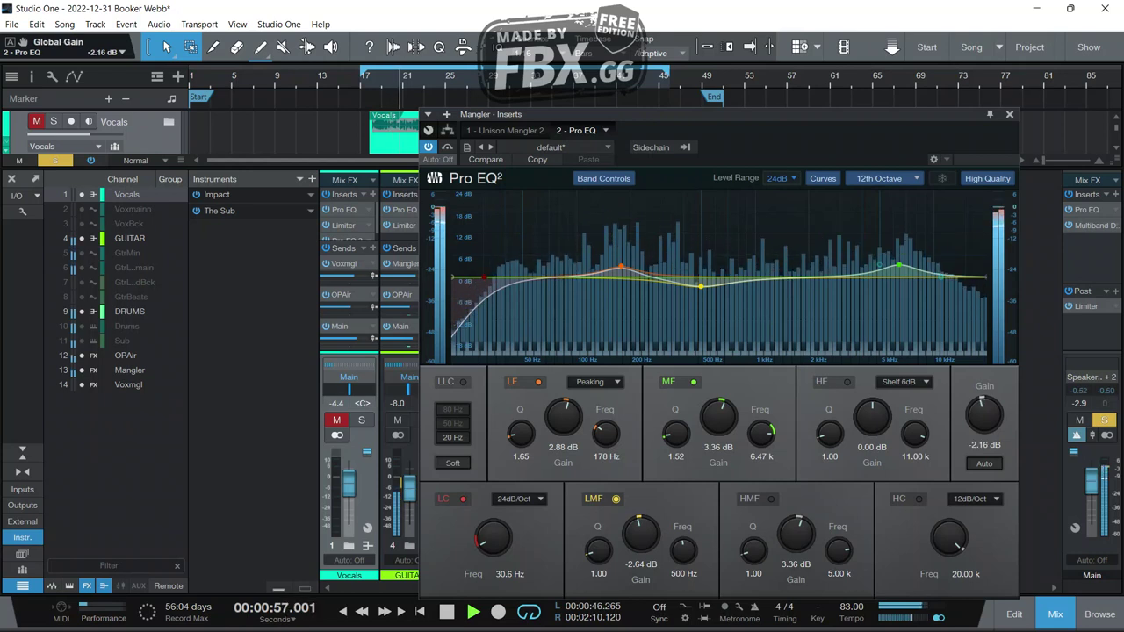
key("Escape")
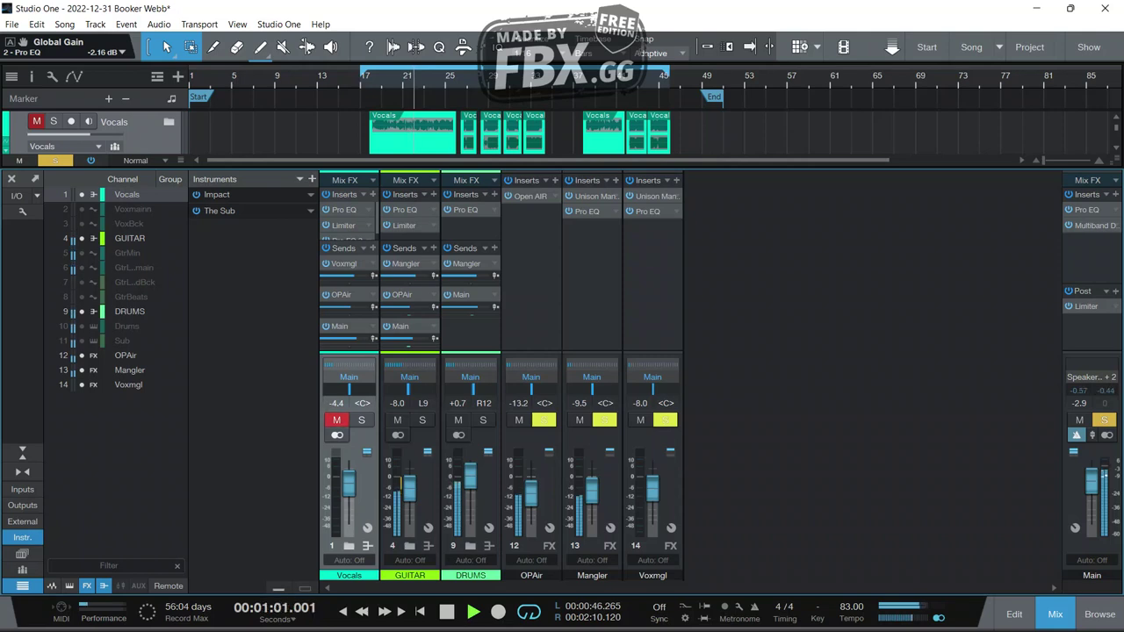
Solo Vocals and lower its volume to about -5.9 dB and the Voxmgl channel's volume to about -9.5 dB.
left_click(336, 420)
left_click_drag(348, 483, 349, 485)
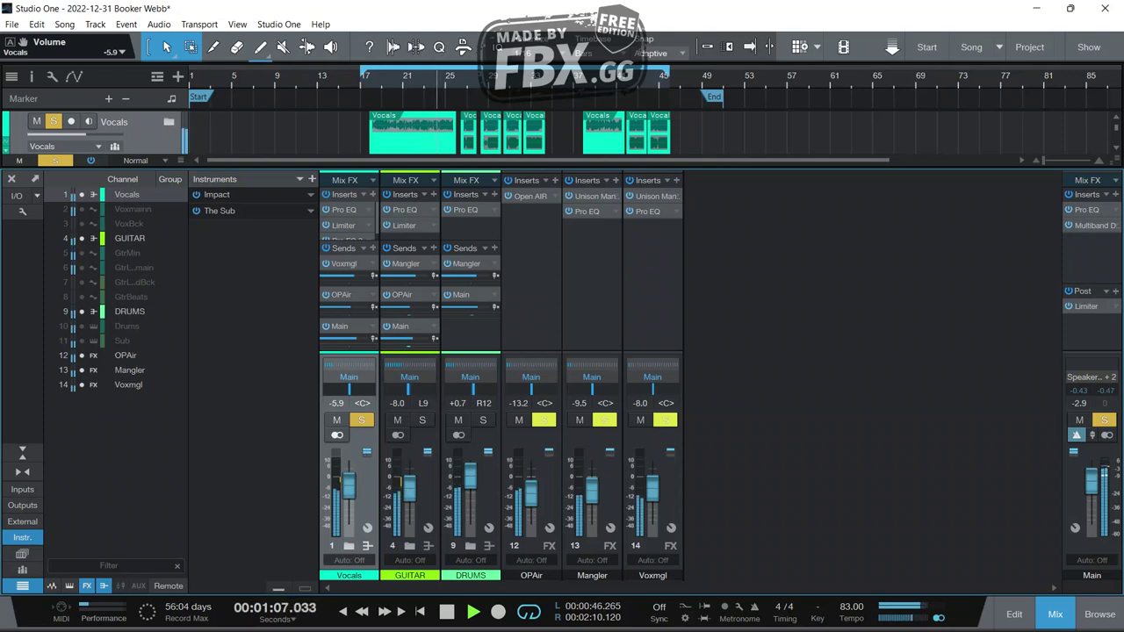
left_click_drag(651, 486, 651, 490)
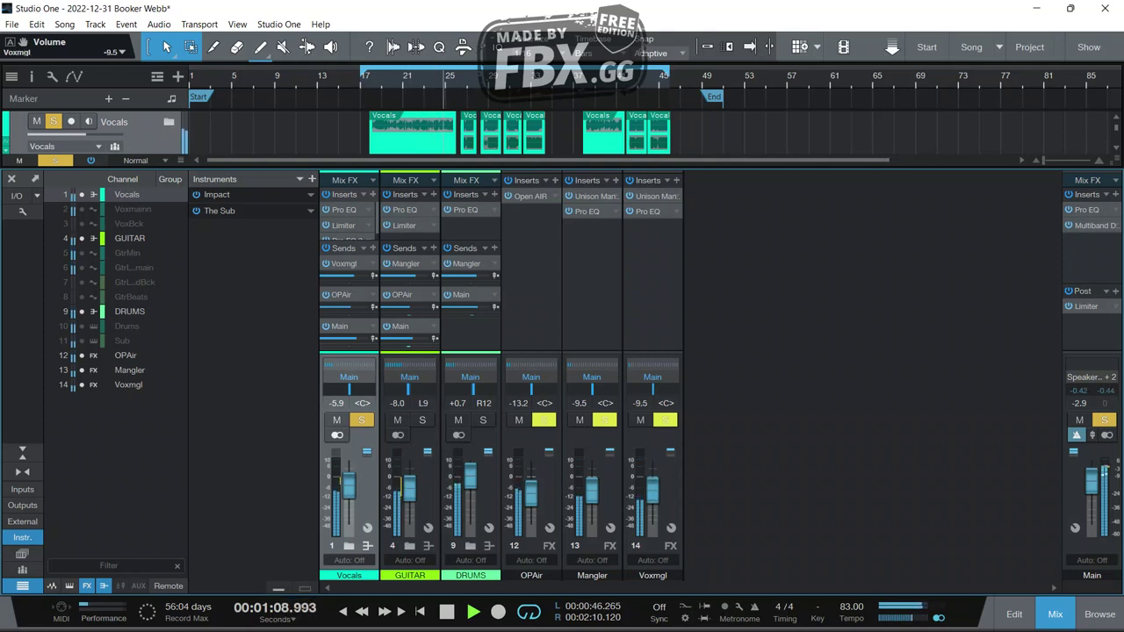
Raise GUITAR to about -2.9 dB and Vocals to about -3.9 dB, and lower OPAir to about -14.2 dB.
left_click_drag(409, 489, 409, 484)
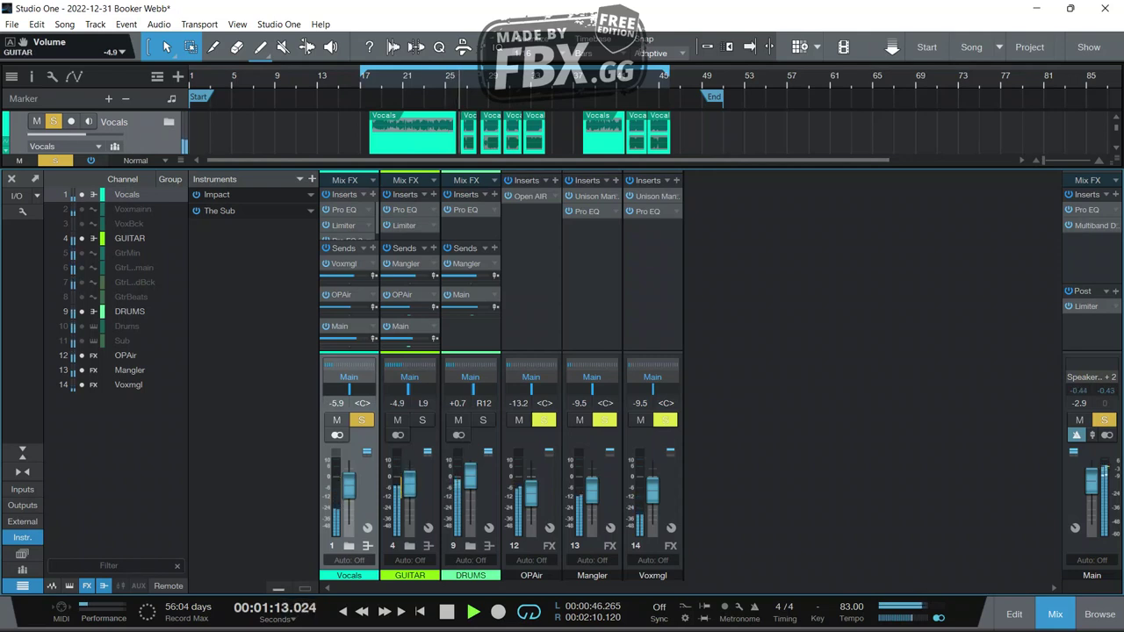
left_click_drag(409, 484, 409, 482)
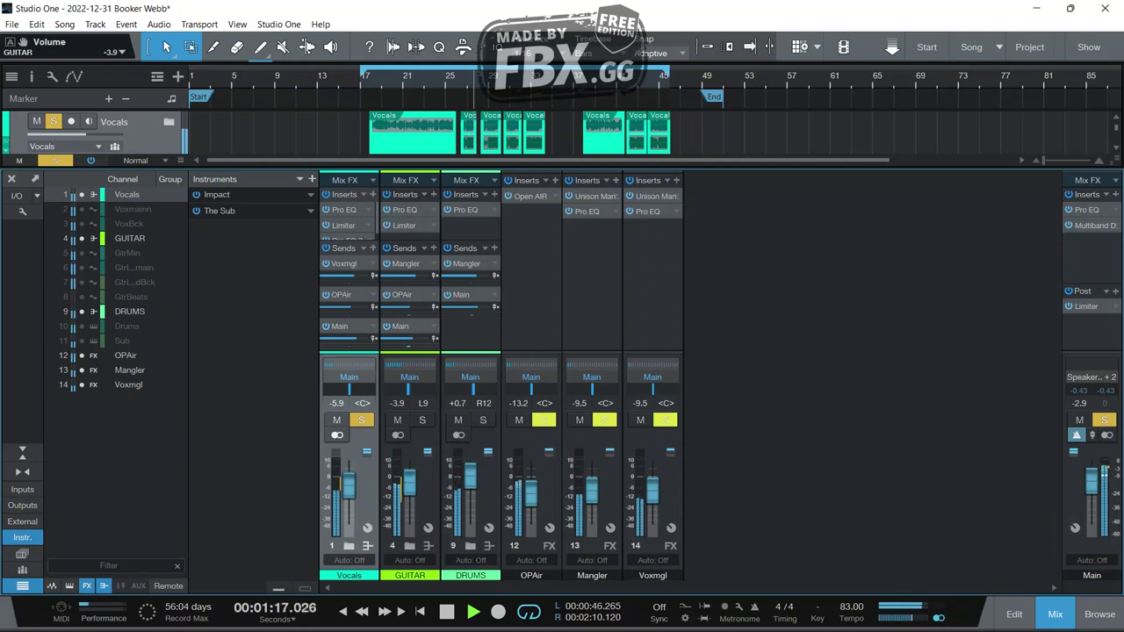
left_click_drag(409, 482, 409, 480)
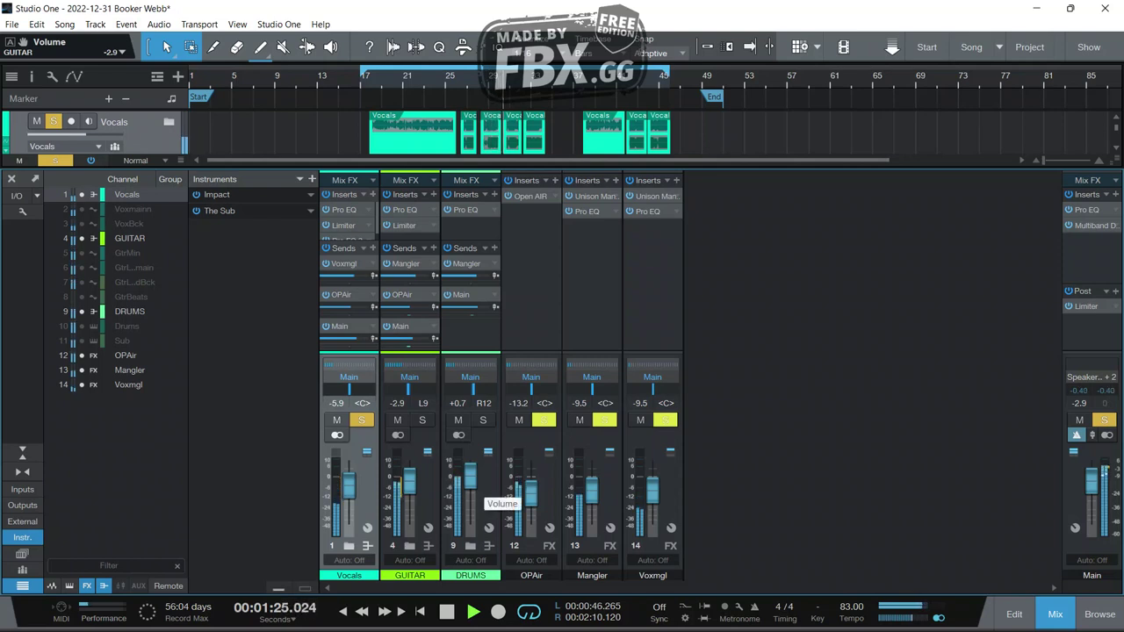
left_click_drag(349, 486, 348, 480)
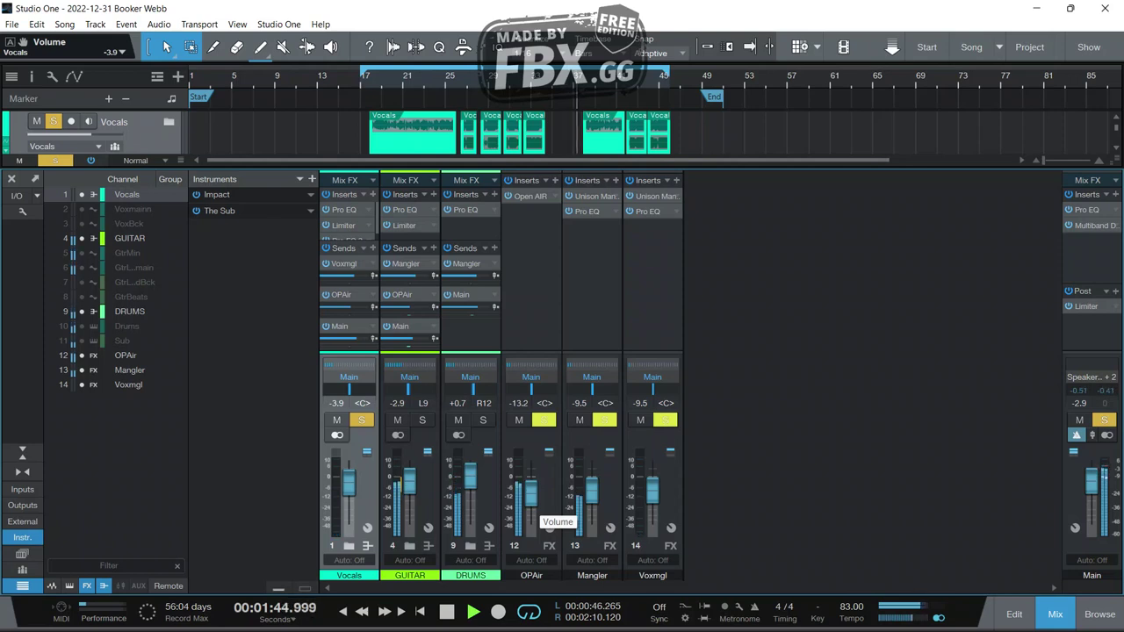
left_click_drag(532, 496, 531, 499)
scroll(530, 509, "down", 2)
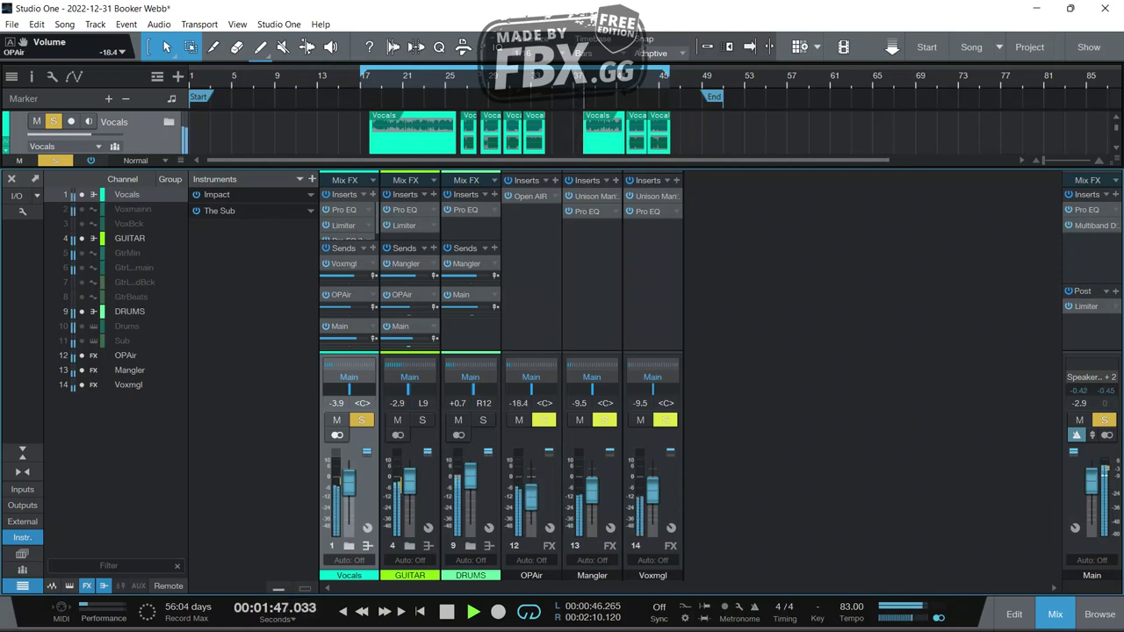
scroll(530, 496, "up", 3)
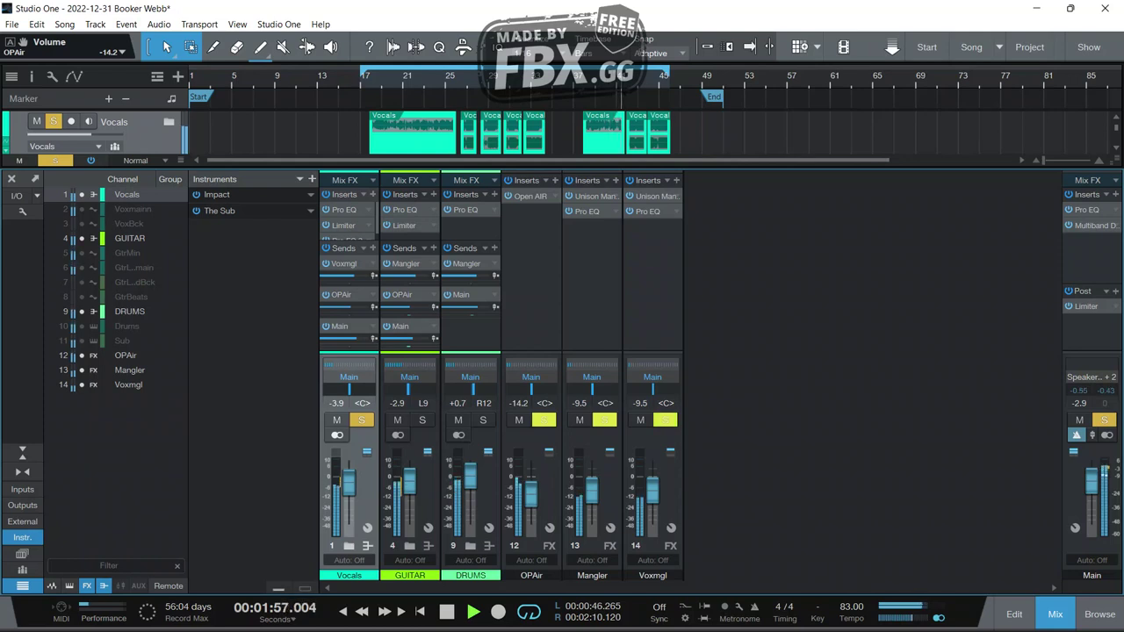
Expand the Vocals folder, open Voxmainn's Pro EQ, and solo Voxmainn in place of the whole Vocals folder.
left_click(349, 546)
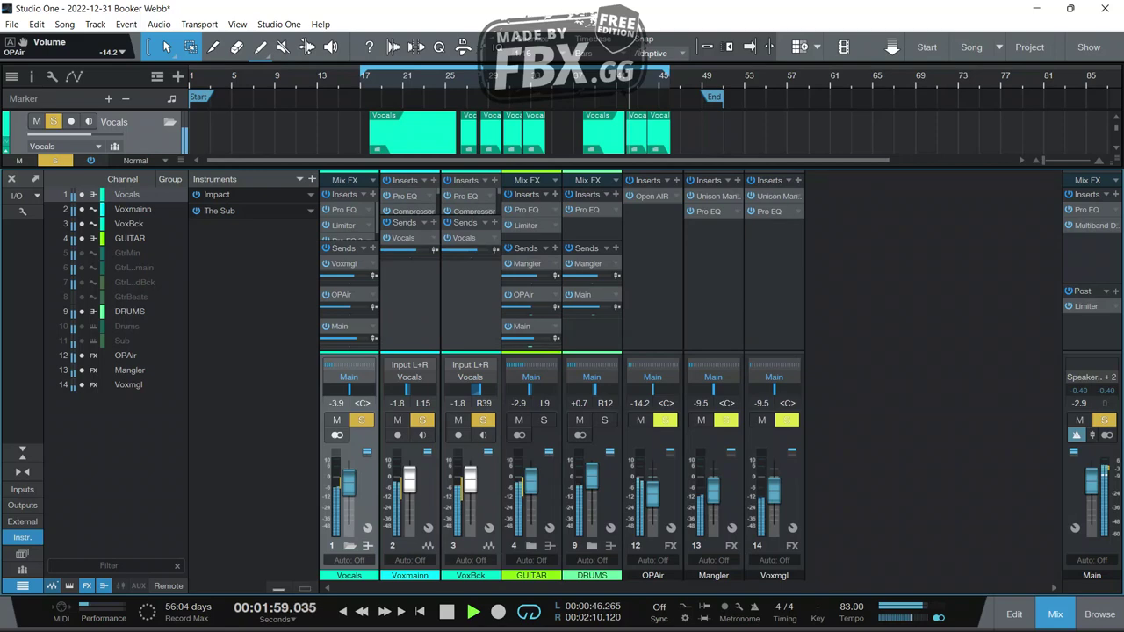
double_click(405, 196)
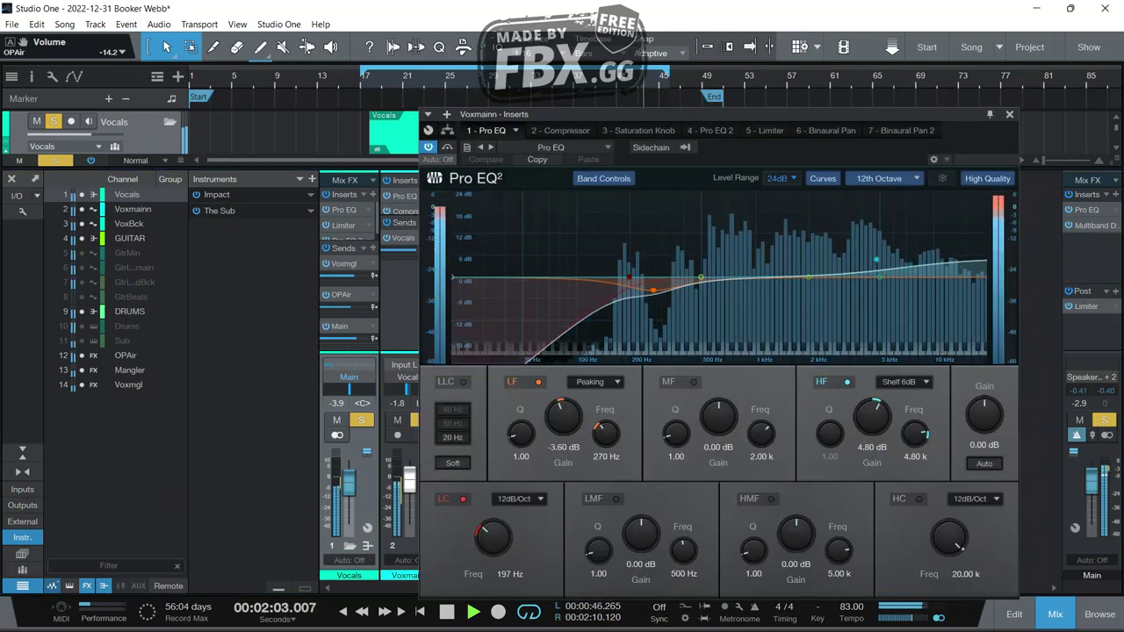
key("s")
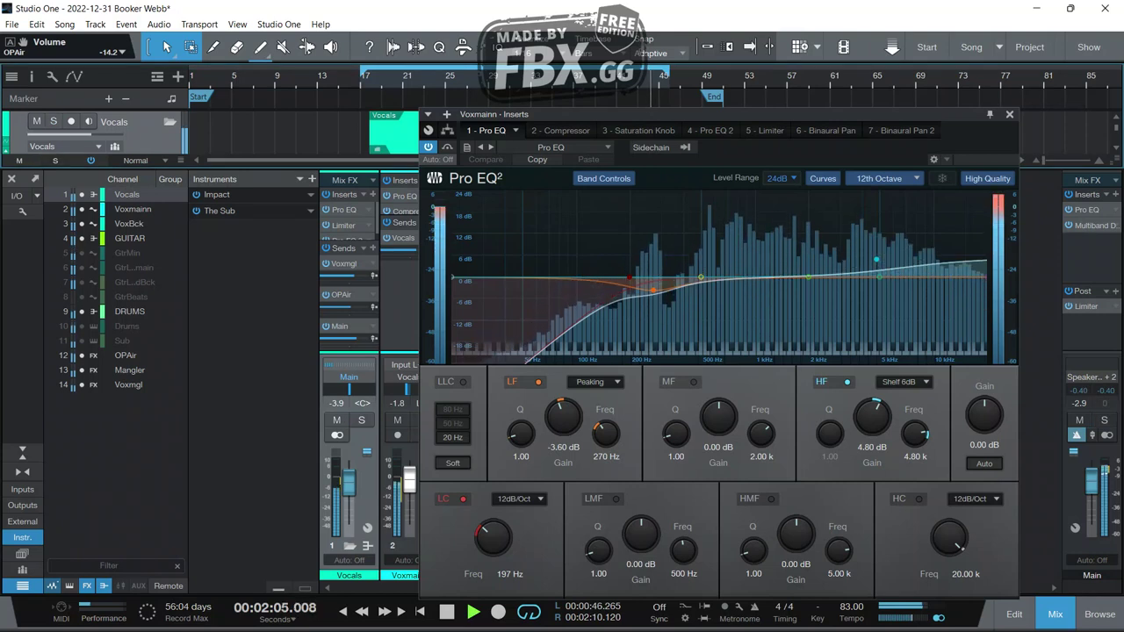
key("s")
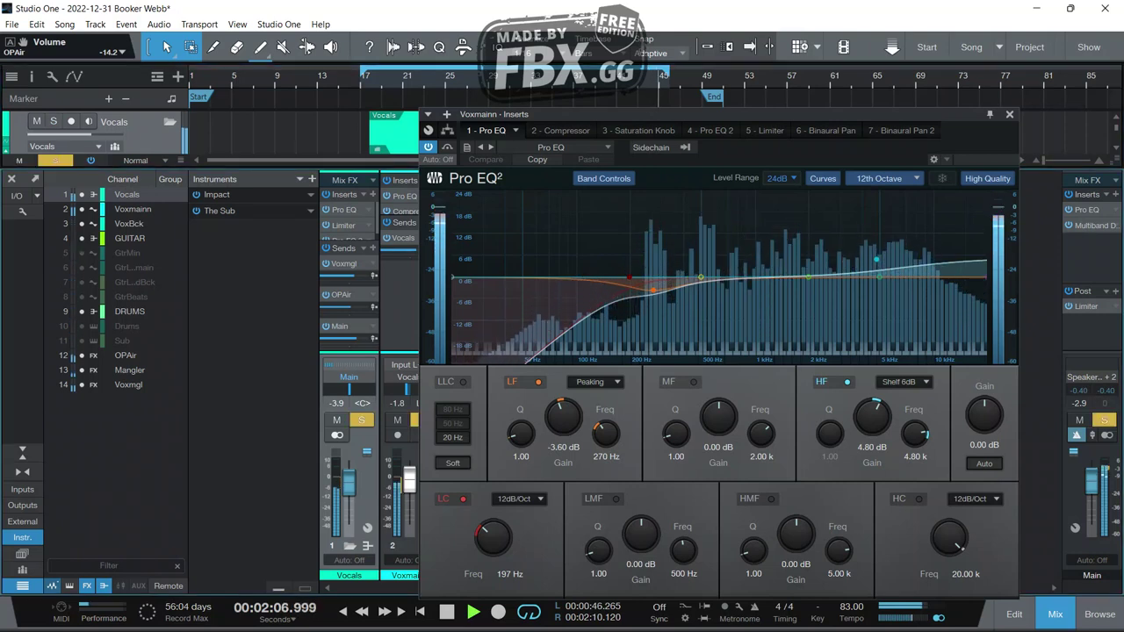
Cut the LMF band by 6.48 dB at 500 Hz in Voxmainn's Pro EQ and close the plugin.
left_click_drag(641, 534, 682, 532)
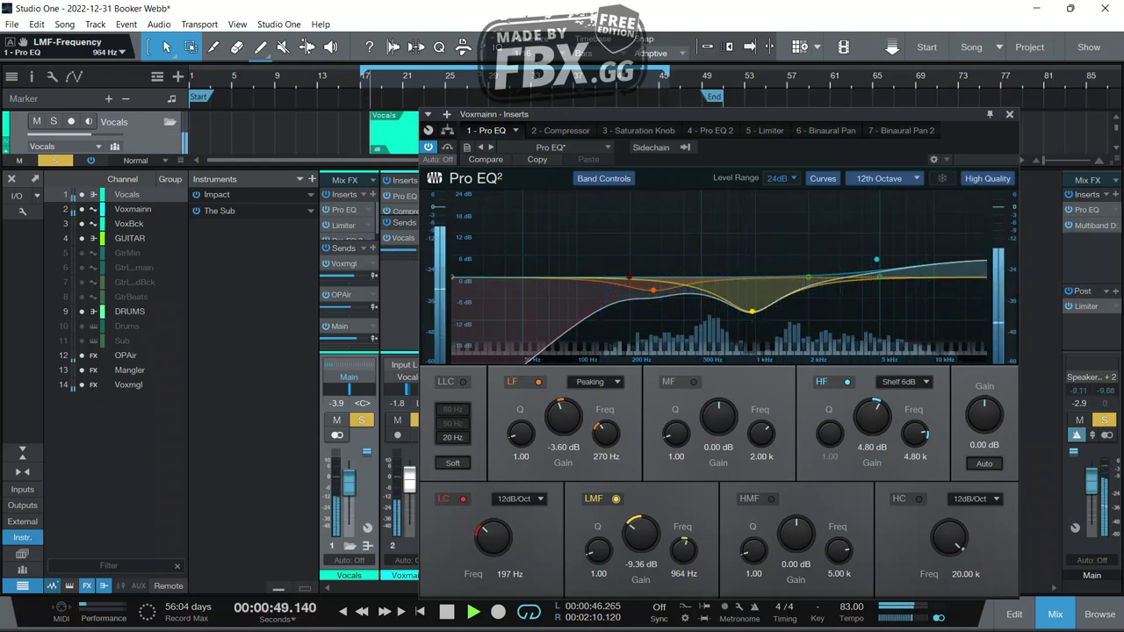
left_click(616, 499)
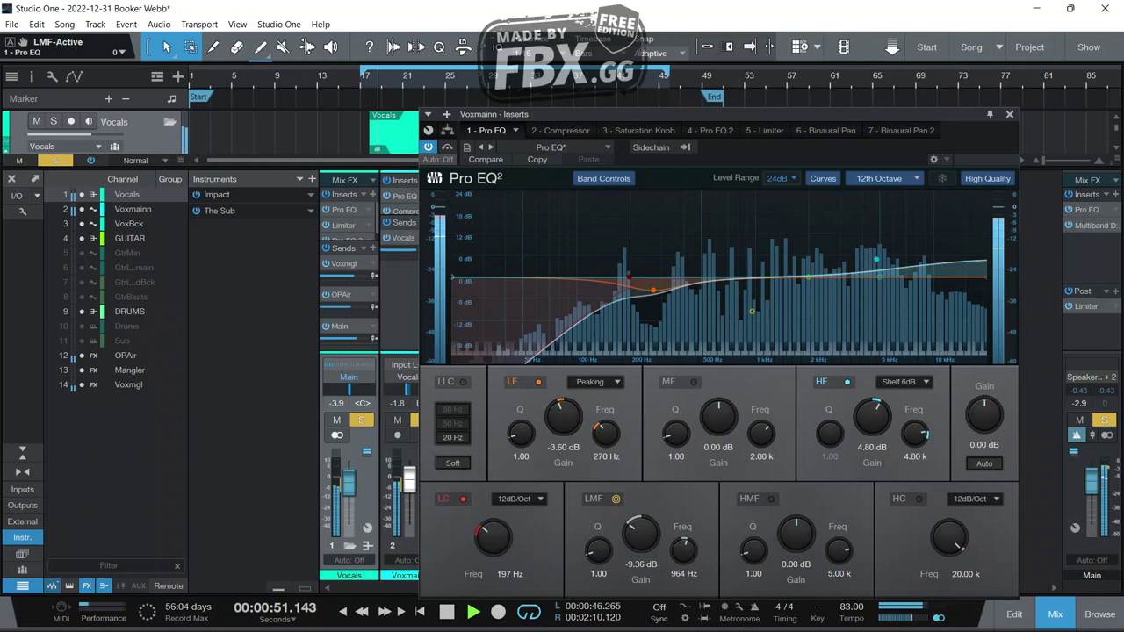
left_click(616, 499)
mouse_move(683, 550)
left_mouse_down()
mouse_move(683, 533)
mouse_move(684, 562)
left_mouse_up()
mouse_move(717, 311)
left_mouse_down()
mouse_move(699, 311)
mouse_move(699, 300)
left_mouse_up()
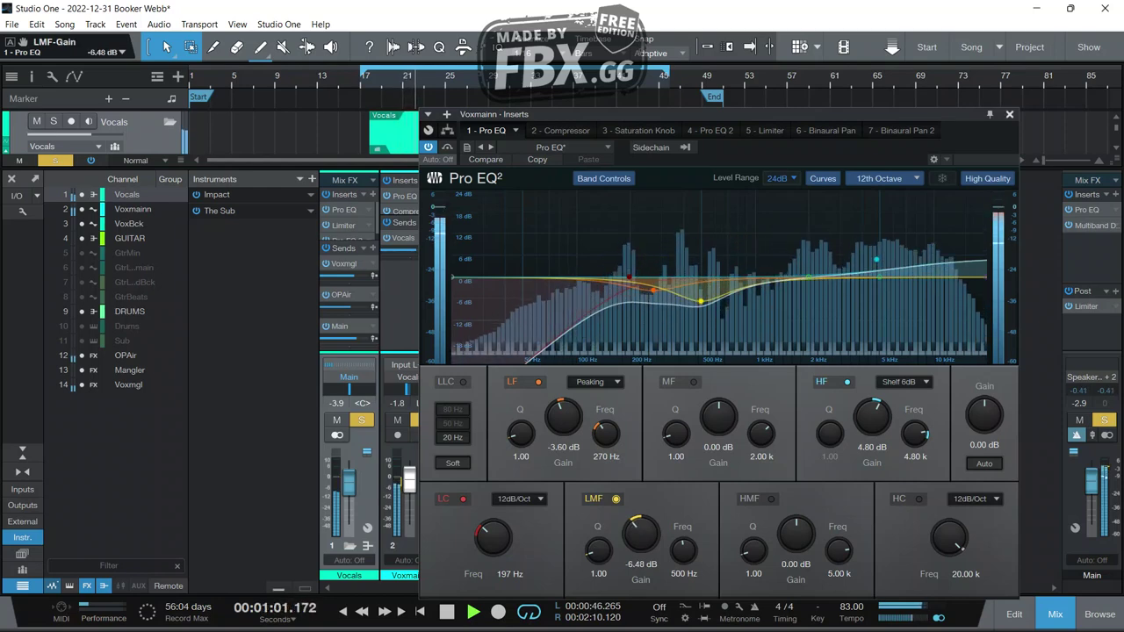
key("Escape")
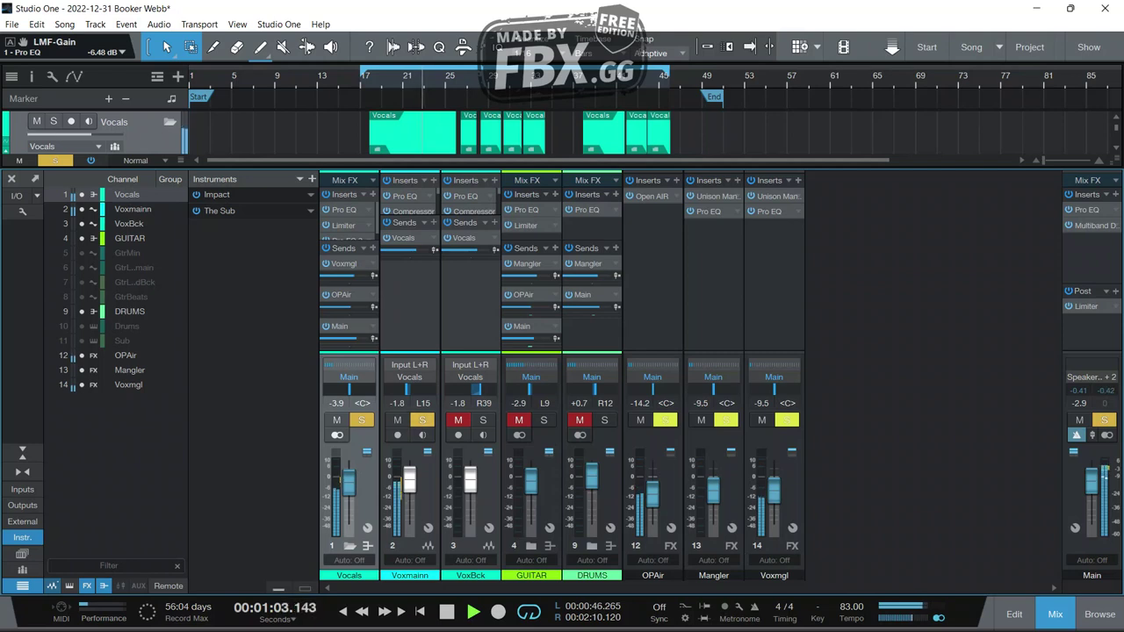
Clear the solo, raise the Vocals folder's volume to about -0.8 dB, and collapse the folder.
left_click(56, 161)
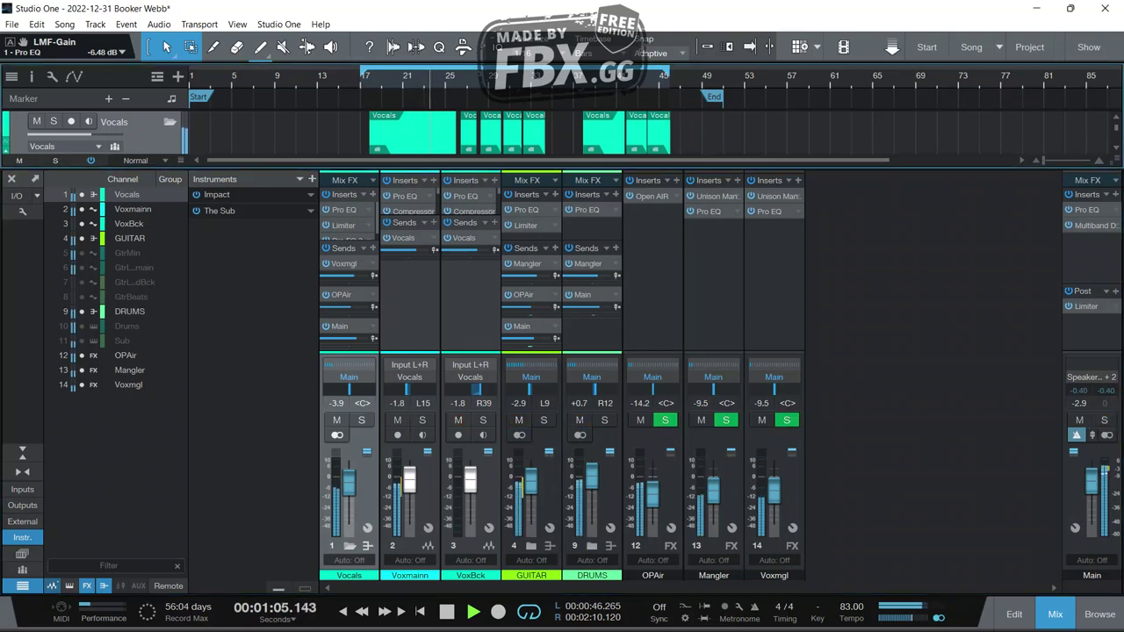
left_click_drag(348, 481, 349, 477)
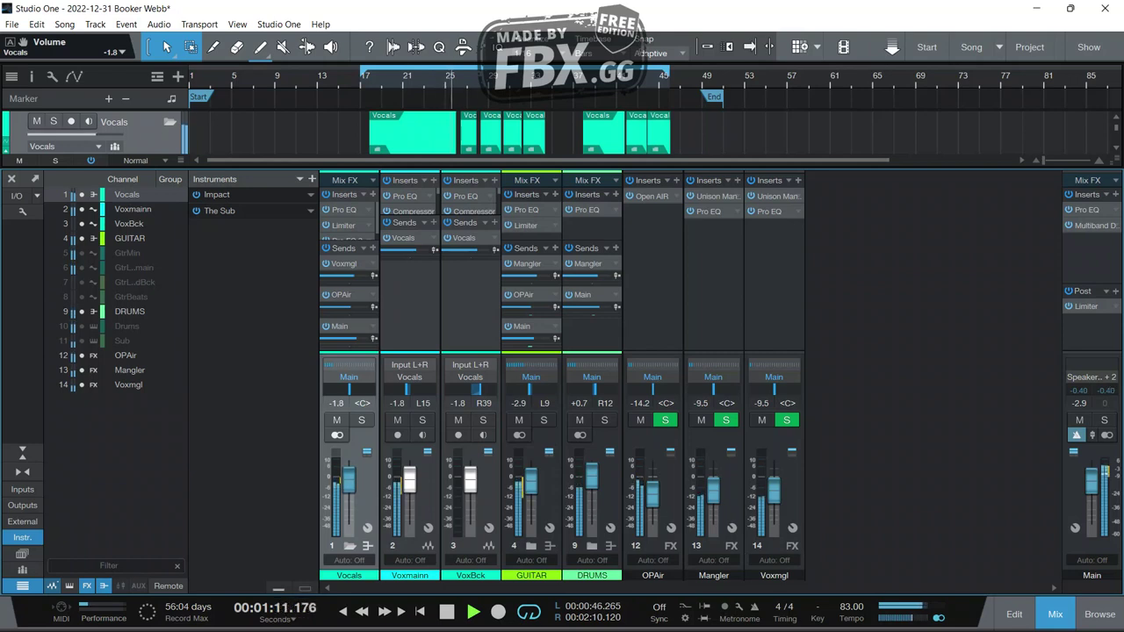
left_click_drag(349, 479, 349, 475)
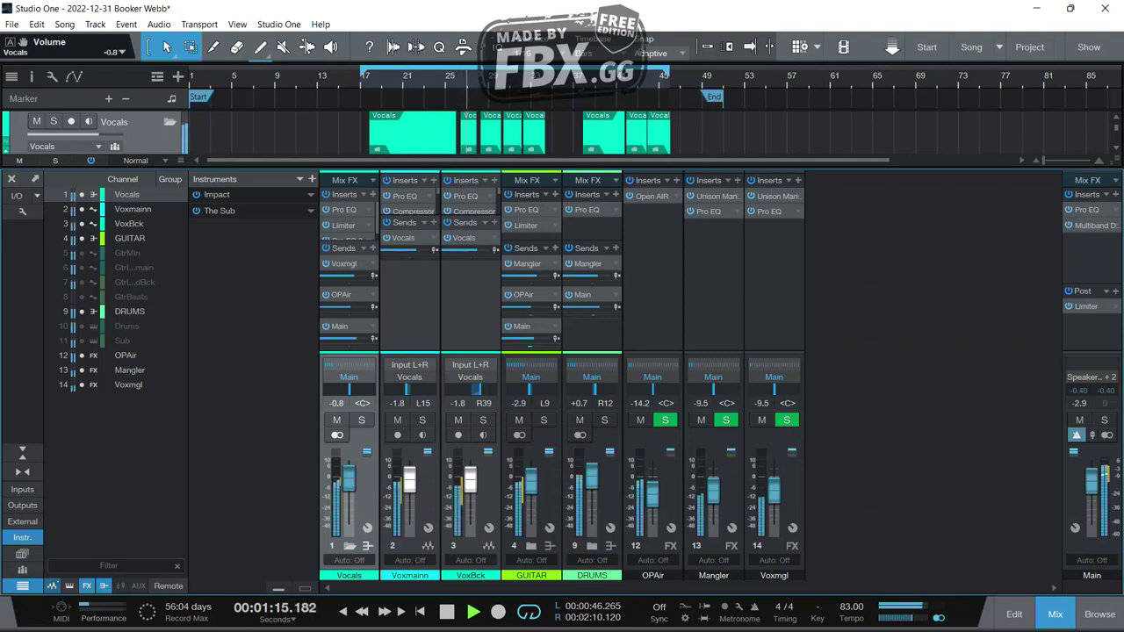
left_click(350, 546)
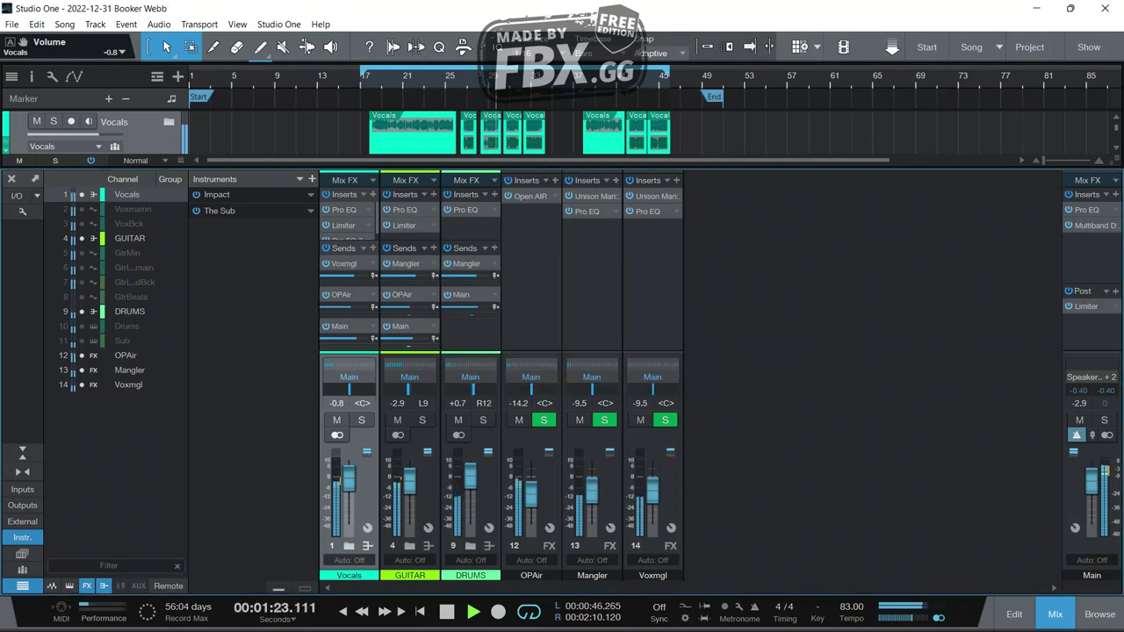
Check the Unison Mangler settings on the Voxmgl channel.
double_click(657, 196)
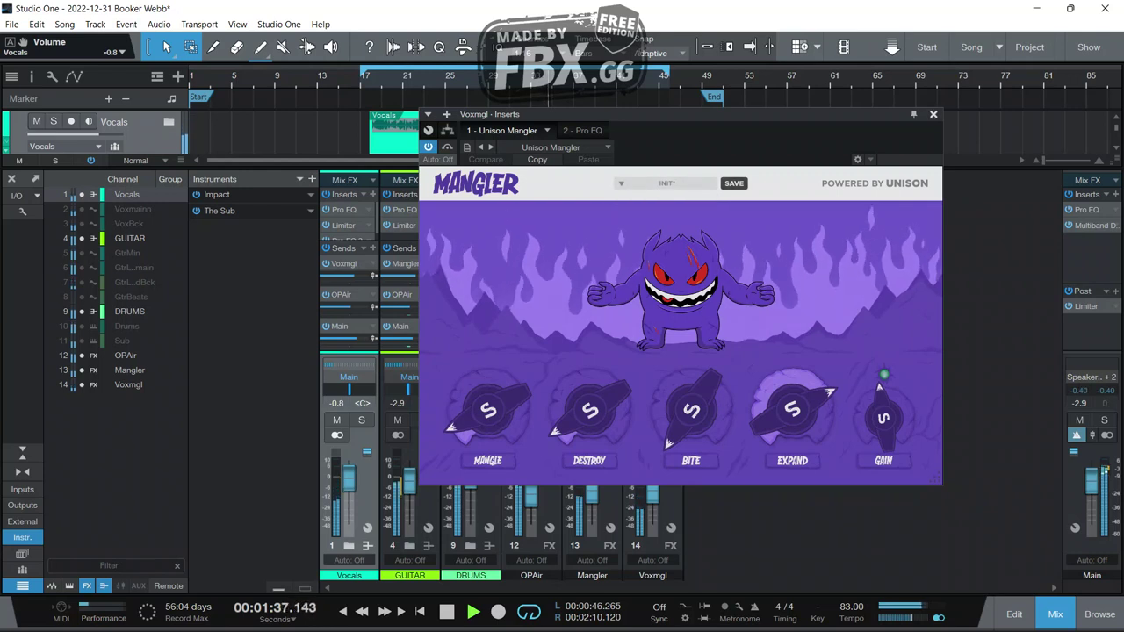
left_click(933, 115)
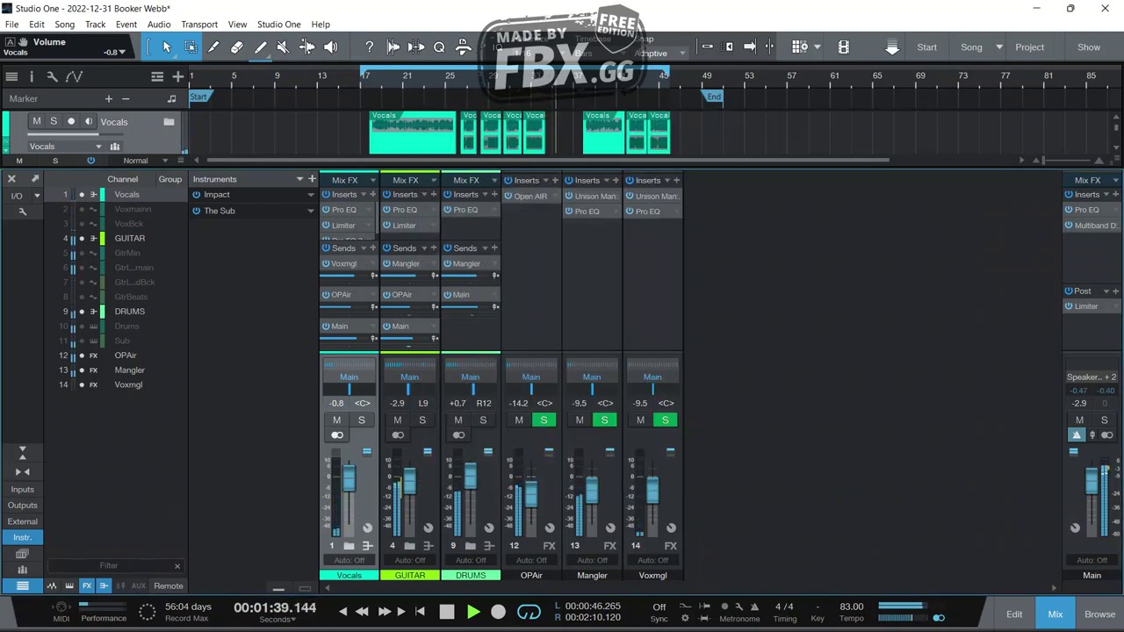
Rename the DRUMS channel to "Approved!!!".
double_click(471, 575)
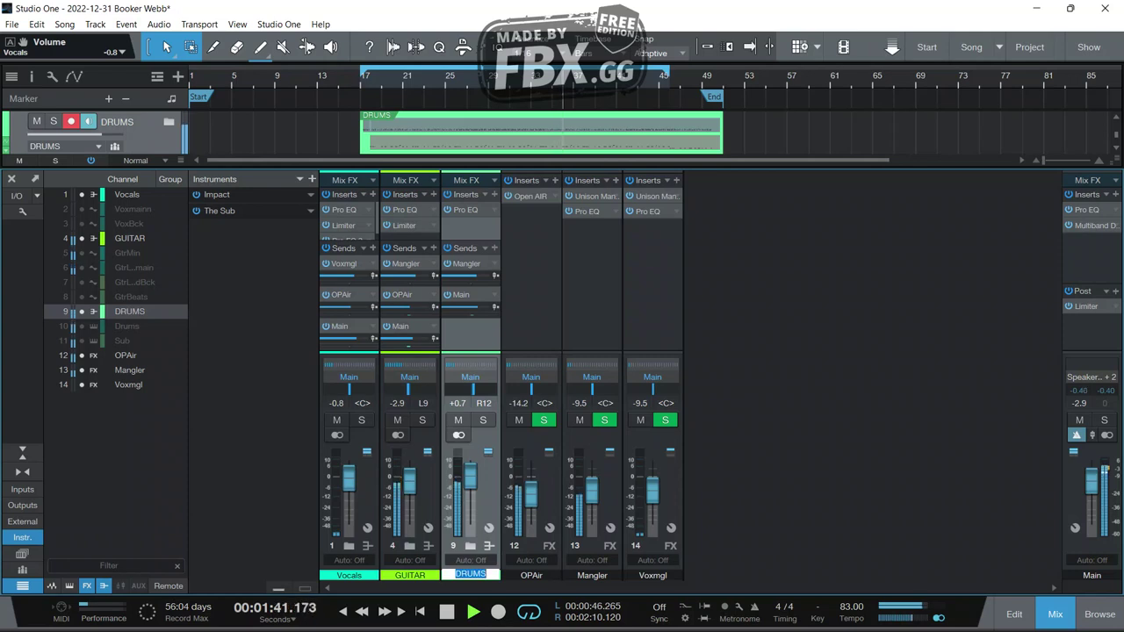
type("Apr")
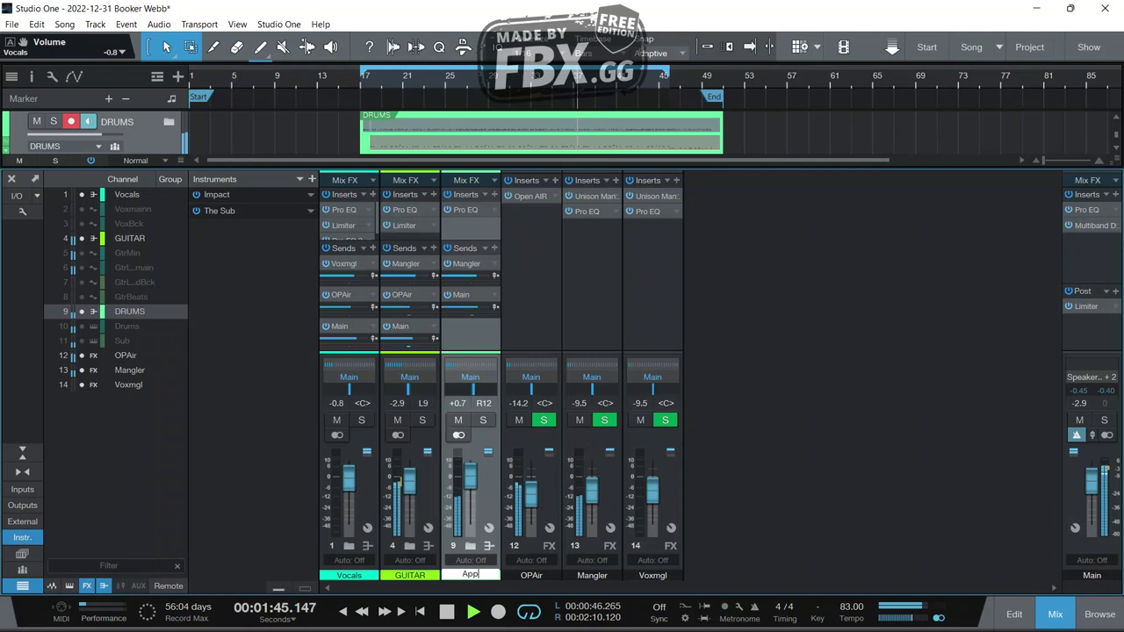
type("roveed")
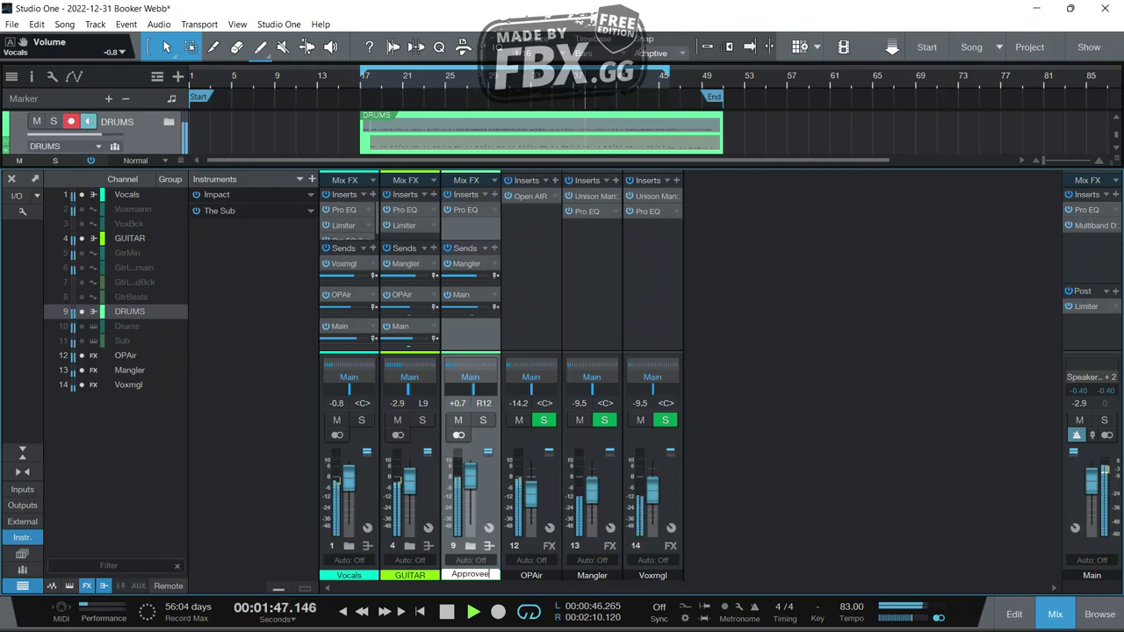
key("BackSpace")
key("BackSpace")
type("d!!!")
key("Return")
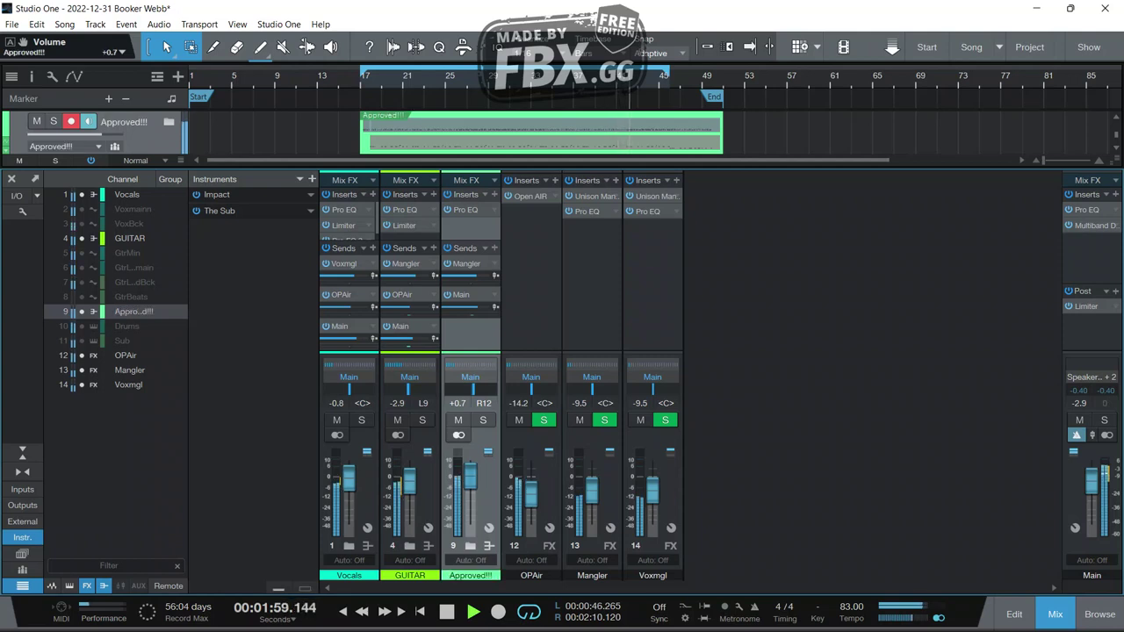
Set GUITAR to about -5.4 dB, Vocals to about -3.4 dB and the Approved!!! channel to about +1.8 dB, and save the song.
left_click_drag(410, 480, 409, 484)
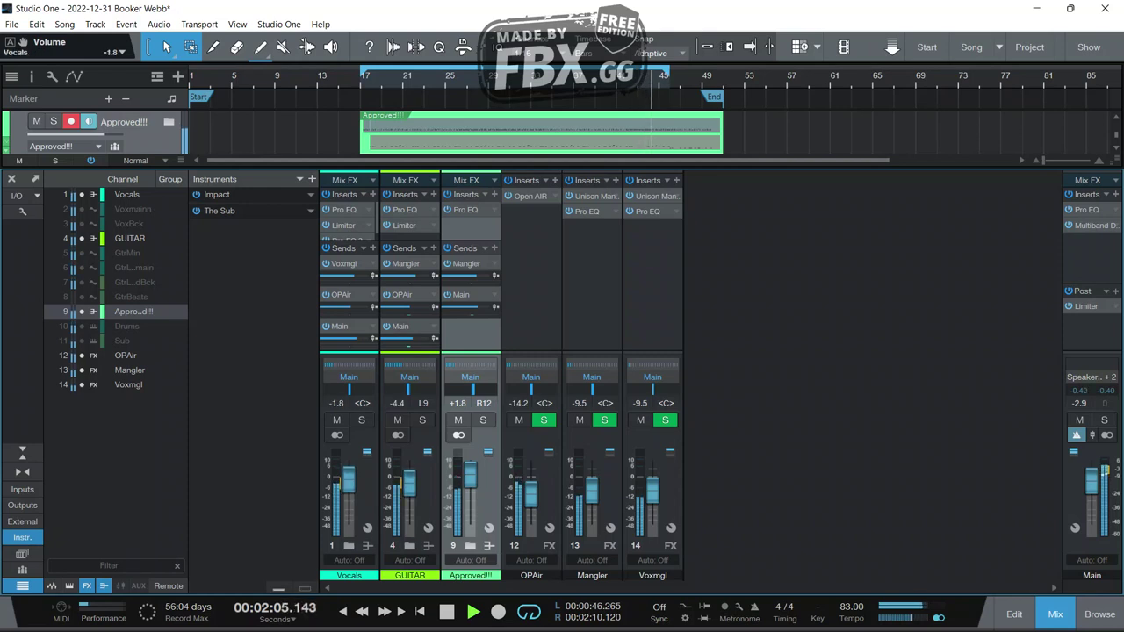
left_click_drag(409, 481, 348, 483)
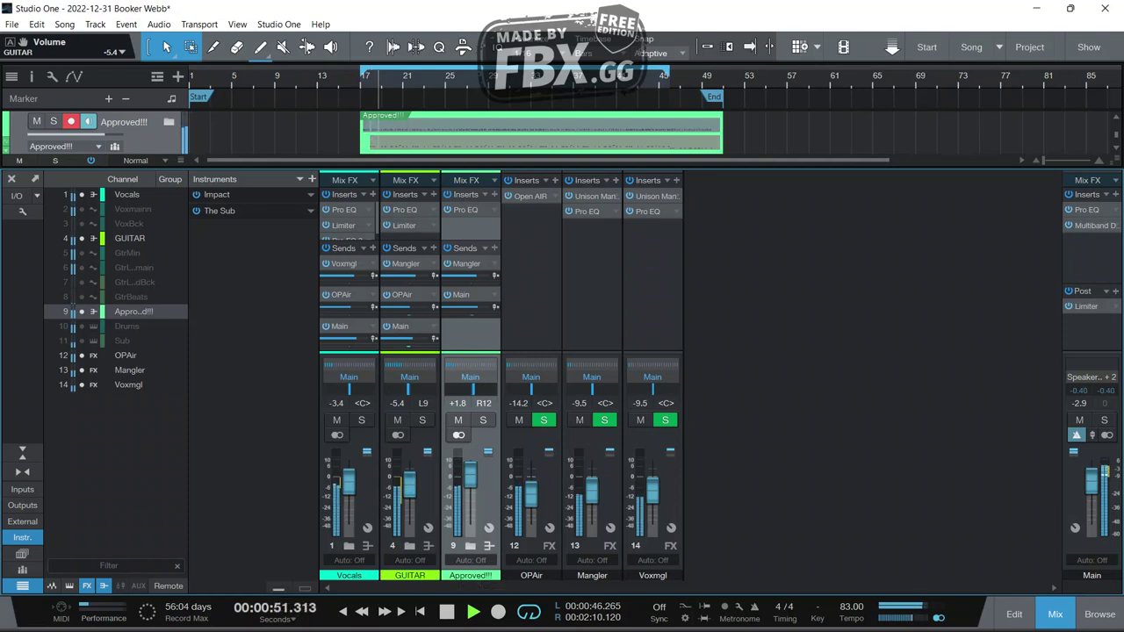
key("ctrl+s")
Rename the Approved!!! channel to "Drums".
double_click(471, 575)
type("Drums")
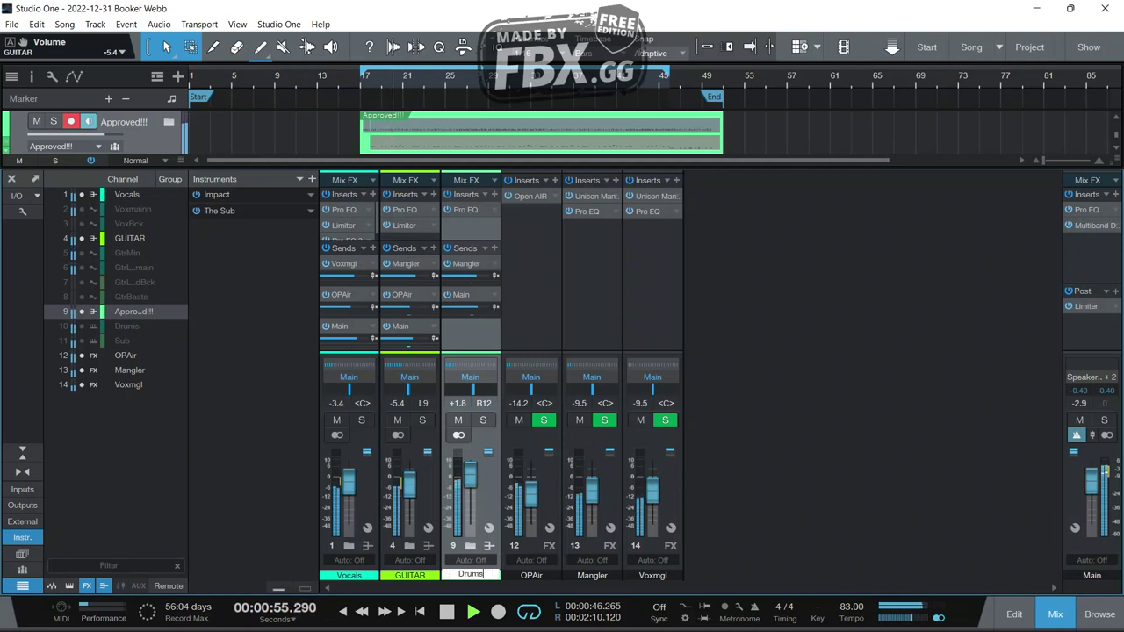
key("Return")
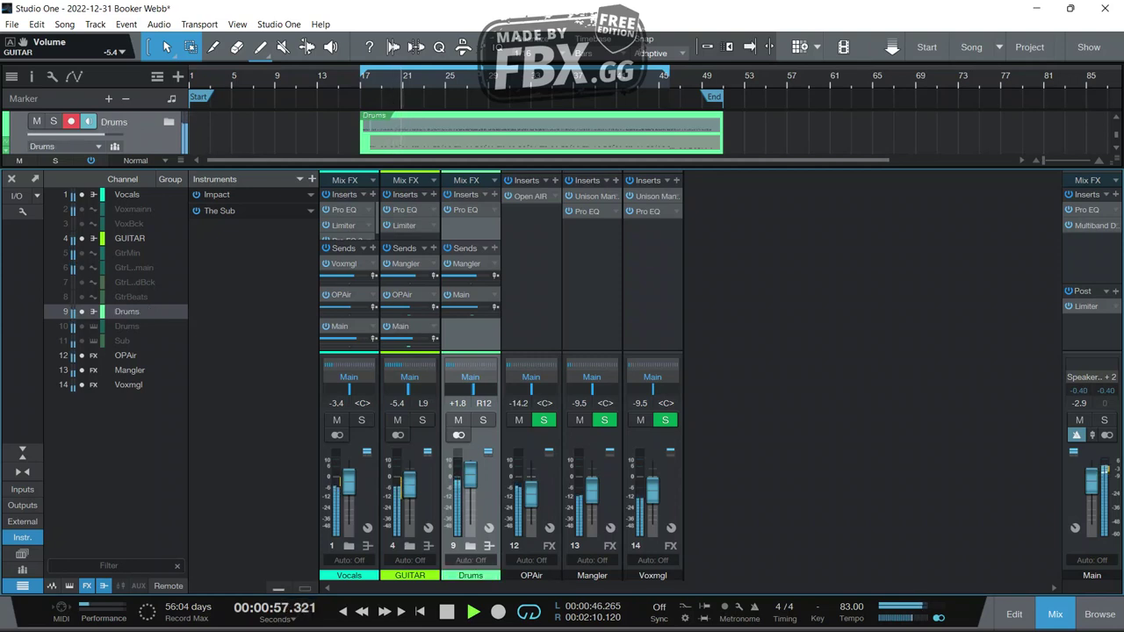